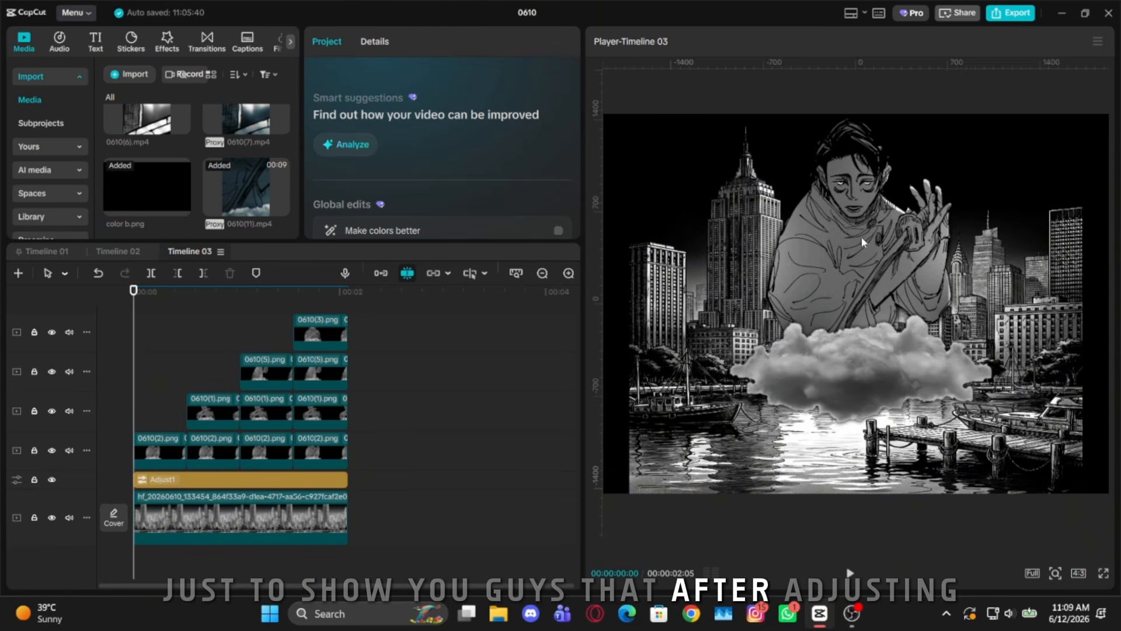
# Play back the layered city animation in Timeline 03 and check its aspect ratio setting
pyautogui.press('space')
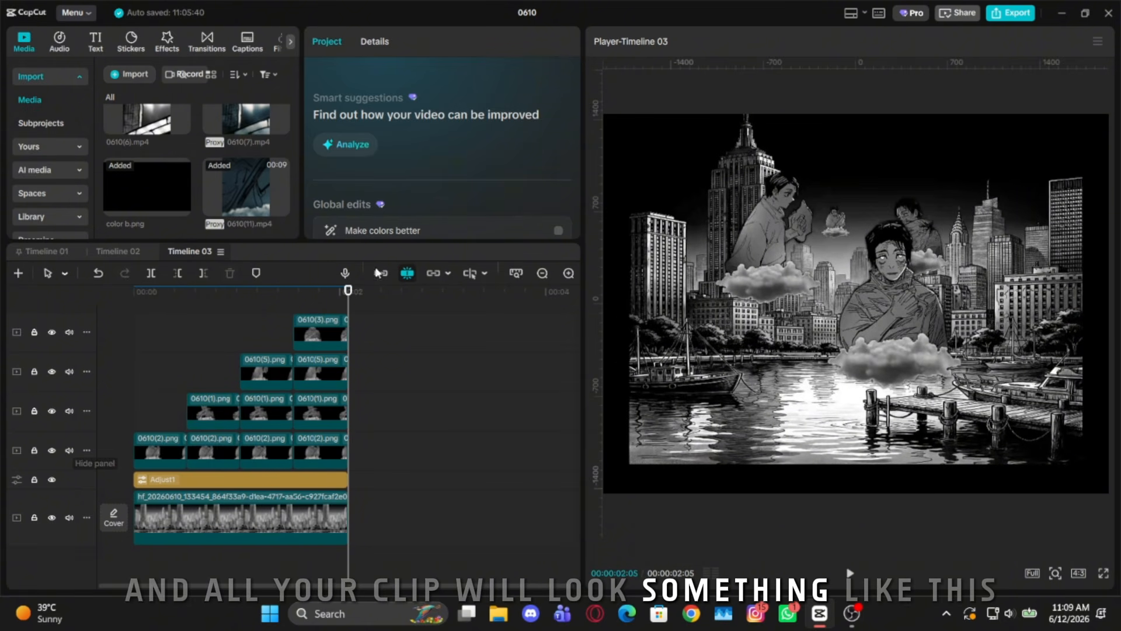
pyautogui.moveTo(513, 556); pyautogui.dragTo(435, 625)
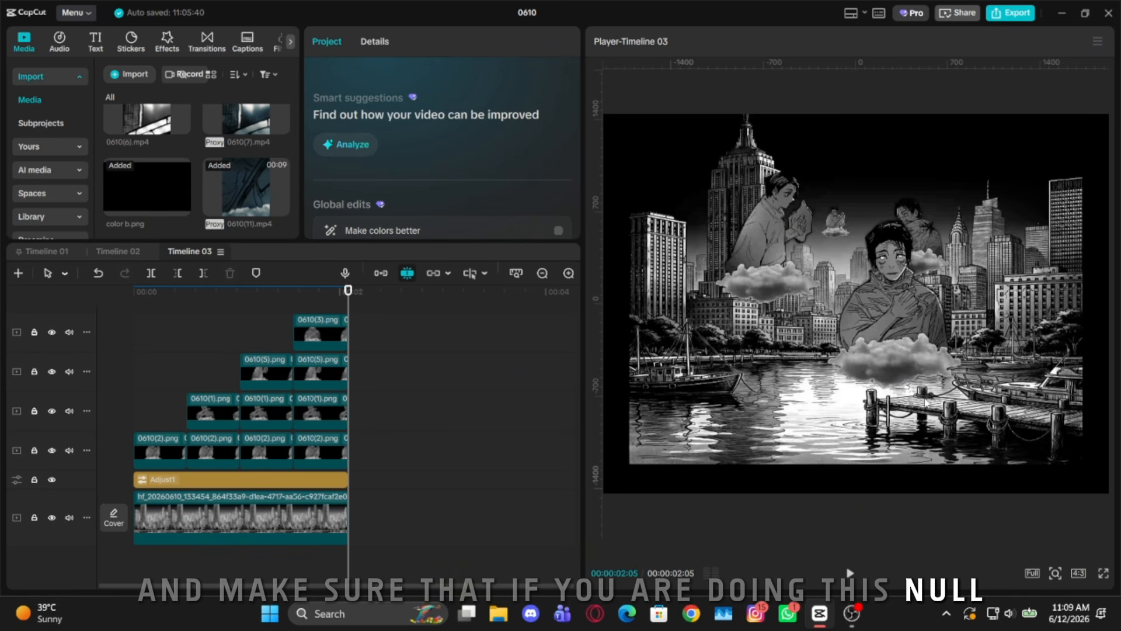
pyautogui.click(1079, 575)
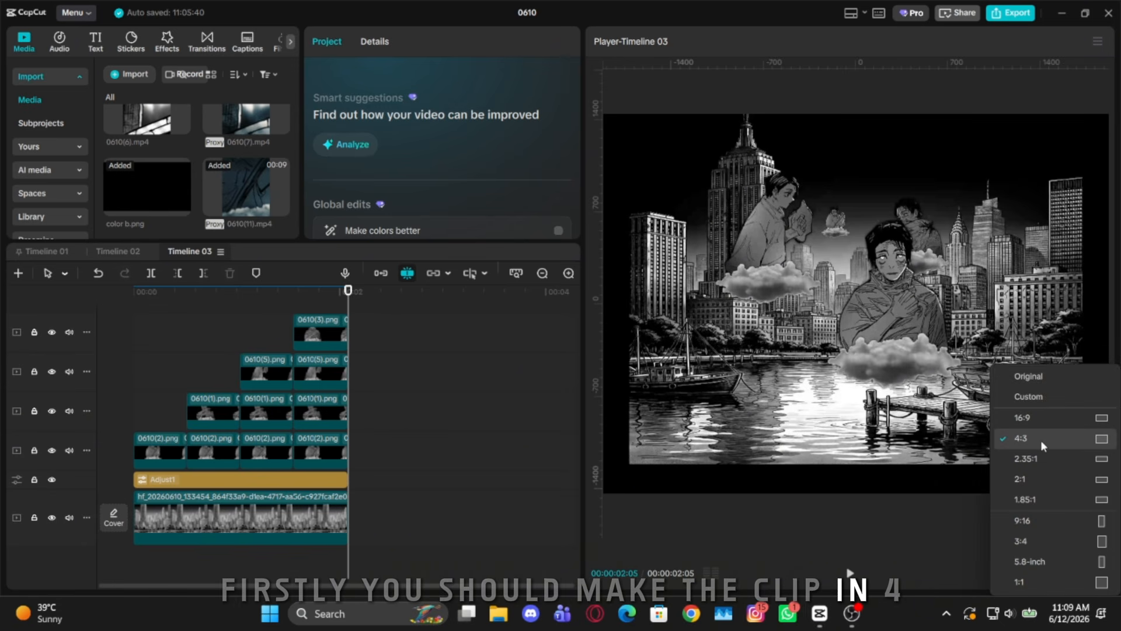
pyautogui.moveTo(348, 427); pyautogui.dragTo(310, 362)
# Preview the character-on-cloud images 0610(1).png, 0610(2).png, 0610(3).png and 0610(5).png in the project media
pyautogui.scroll(3, 145, 161)
pyautogui.click(146, 251)
pyautogui.click(146, 233)
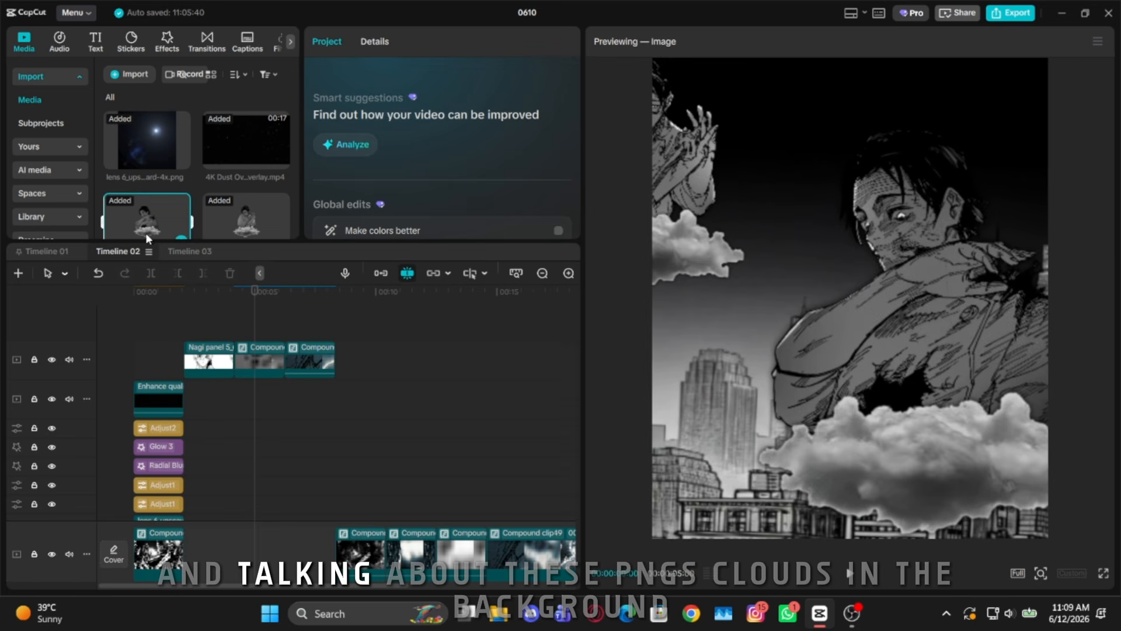
pyautogui.click(195, 257)
pyautogui.click(228, 222)
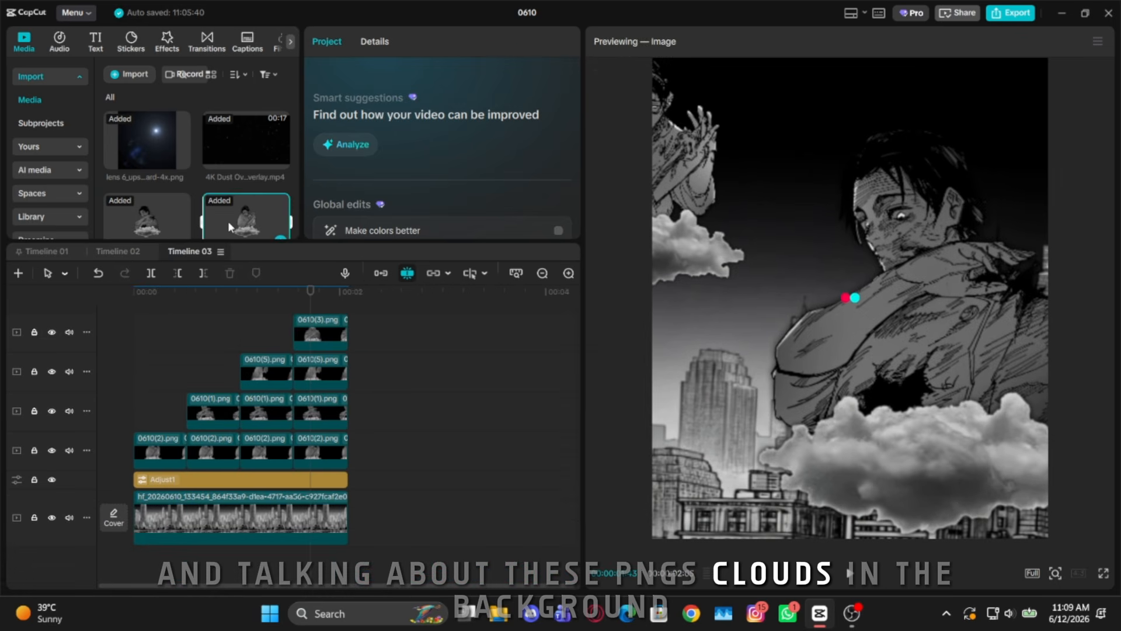
pyautogui.scroll(-1, 227, 221)
pyautogui.click(222, 221)
pyautogui.scroll(-1, 169, 213)
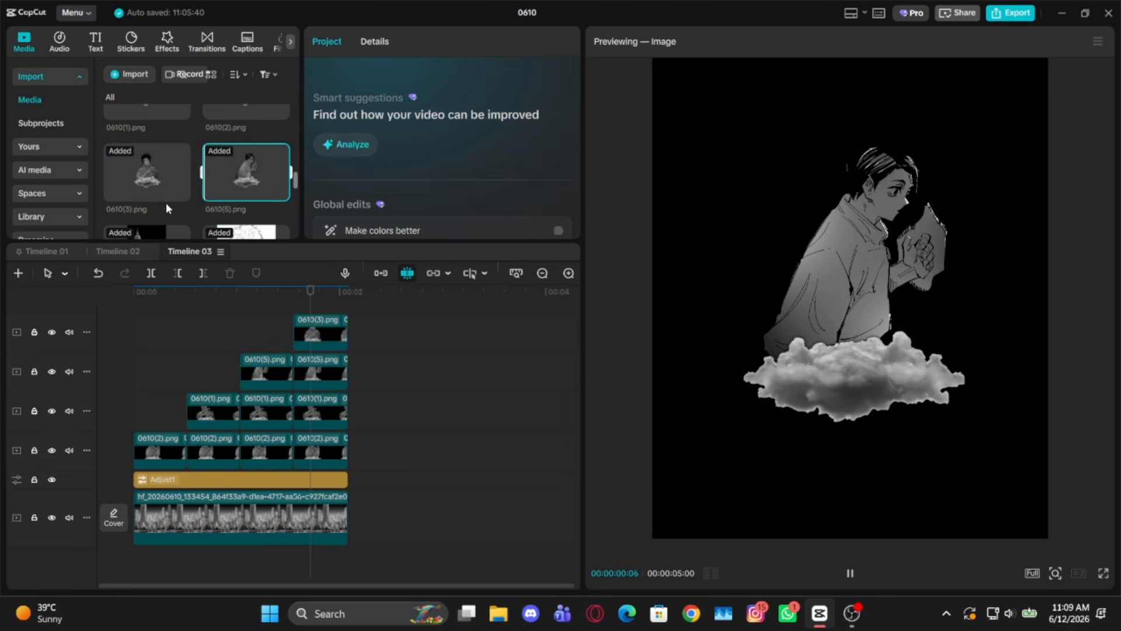
pyautogui.click(153, 188)
pyautogui.scroll(1, 153, 188)
pyautogui.click(222, 163)
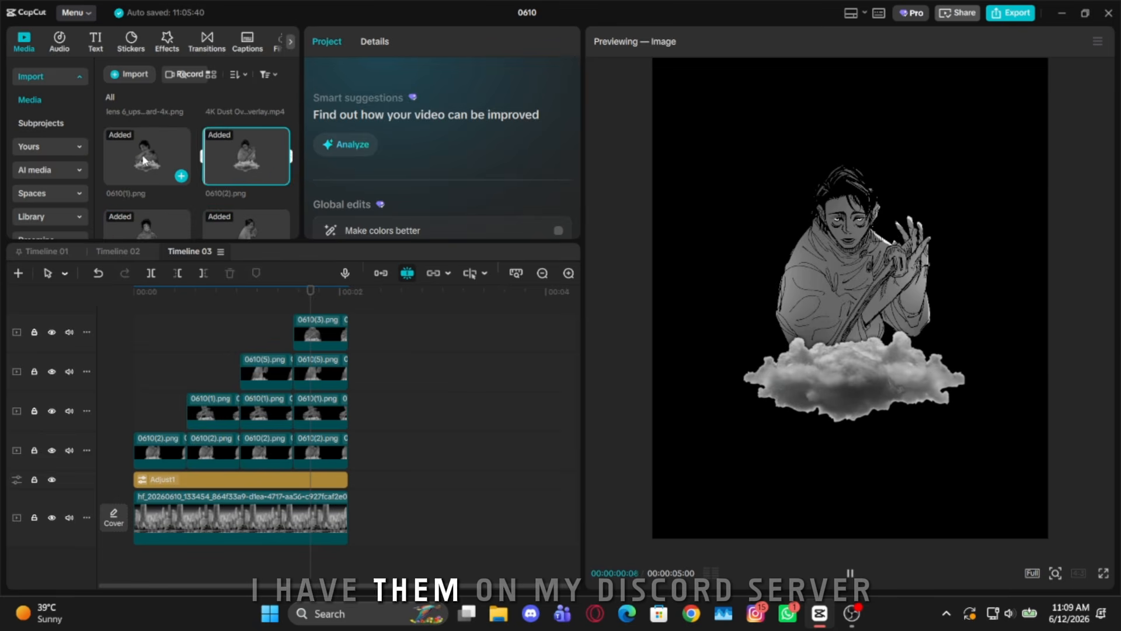
pyautogui.click(144, 159)
pyautogui.scroll(-1, 222, 187)
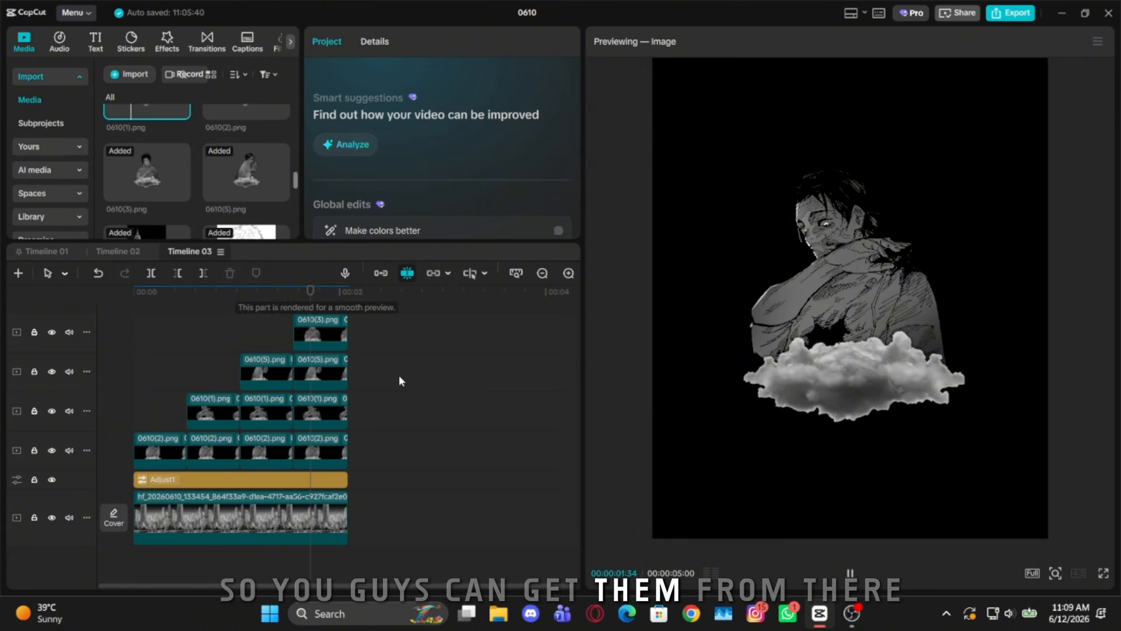
# Preview the source cutouts in the project media: the cloud image and the separate character images
pyautogui.click(399, 385)
pyautogui.scroll(-5, 204, 222)
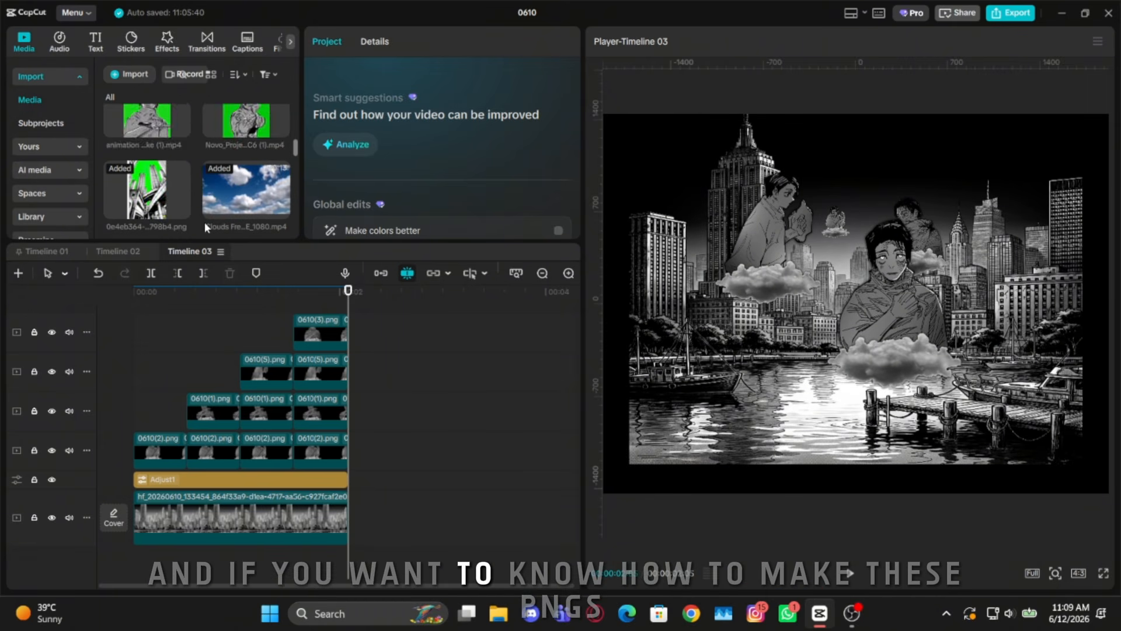
pyautogui.scroll(-2, 204, 222)
pyautogui.click(234, 162)
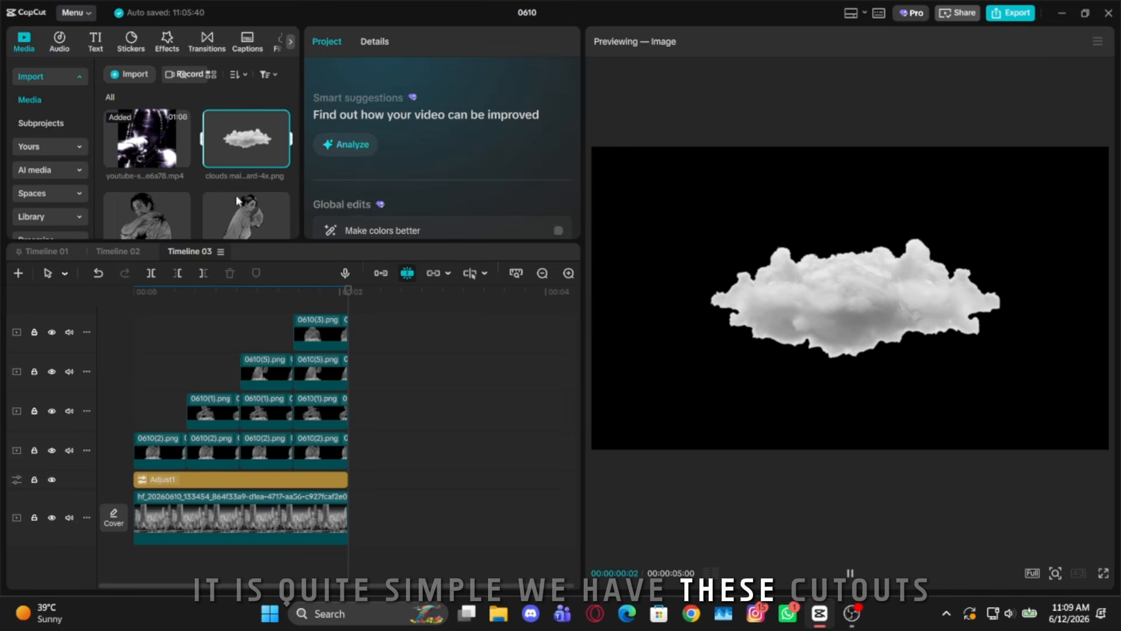
pyautogui.scroll(-1, 244, 212)
pyautogui.click(157, 176)
pyautogui.click(164, 222)
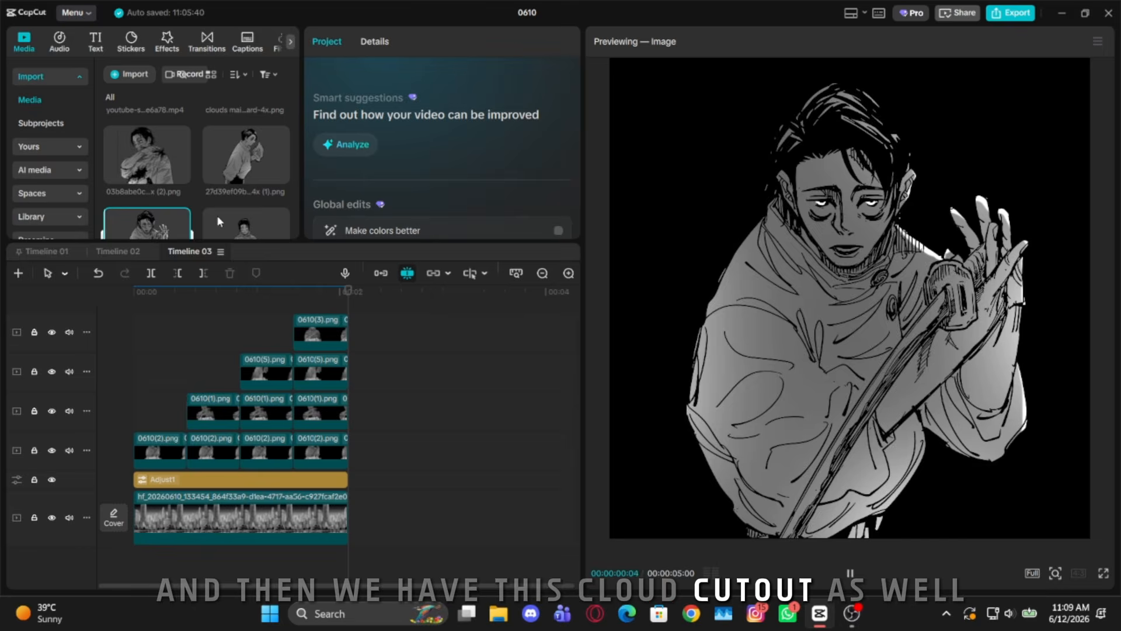
pyautogui.click(220, 217)
pyautogui.click(196, 186)
# Add the character cutout d8952da297…4x (1).png to the upper track of Timeline 03, just after the existing clips
pyautogui.scroll(-5, 205, 180)
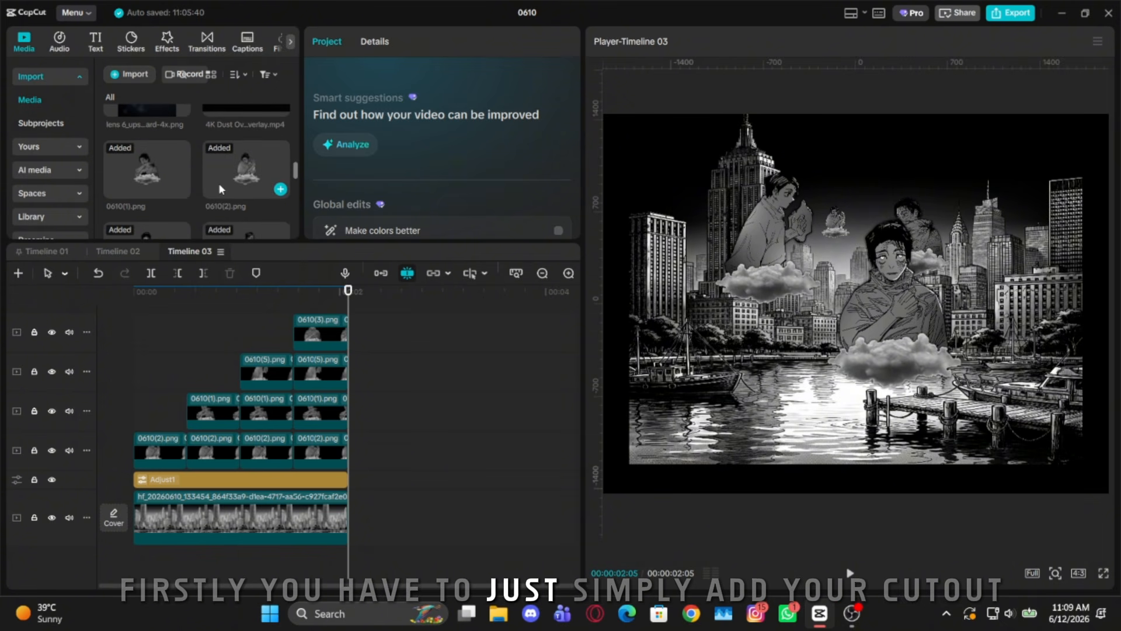
pyautogui.scroll(-3, 219, 183)
pyautogui.scroll(1, 271, 173)
pyautogui.scroll(1, 271, 173)
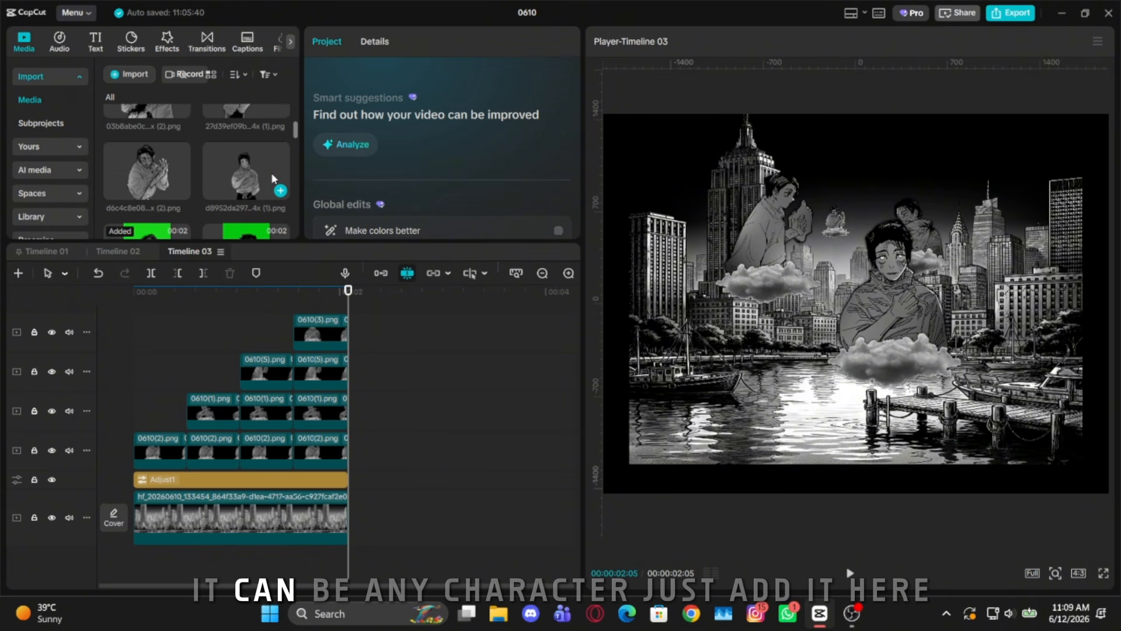
pyautogui.moveTo(271, 172); pyautogui.dragTo(363, 329)
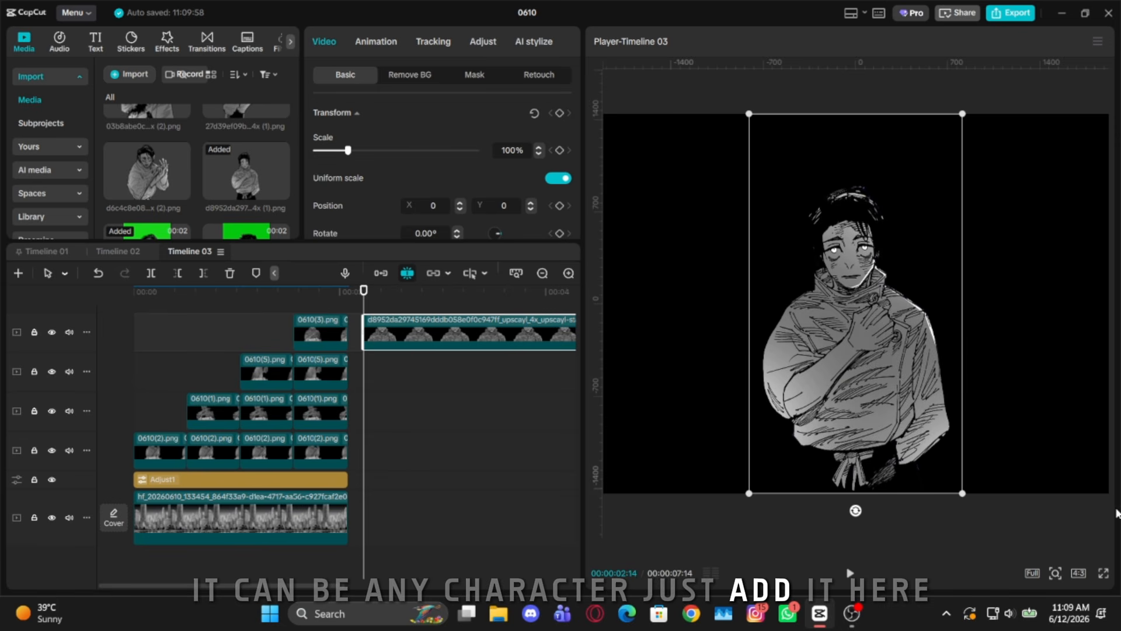
# Apply a custom resolution of 890 x 1080 to Timeline 03 in the project settings
pyautogui.click(1077, 573)
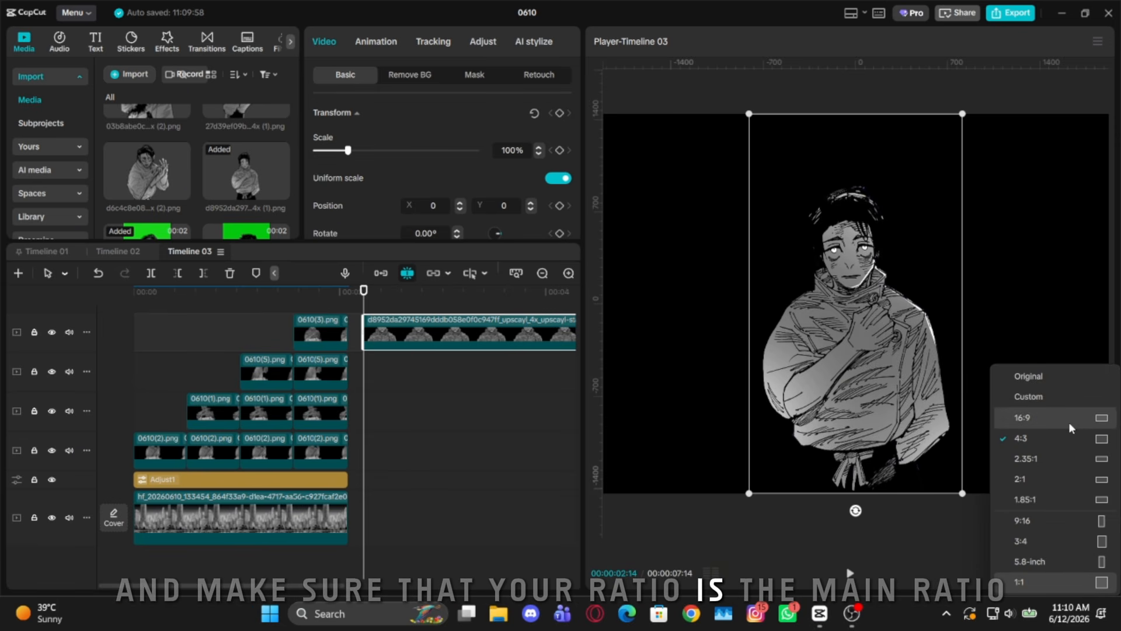
pyautogui.click(1031, 399)
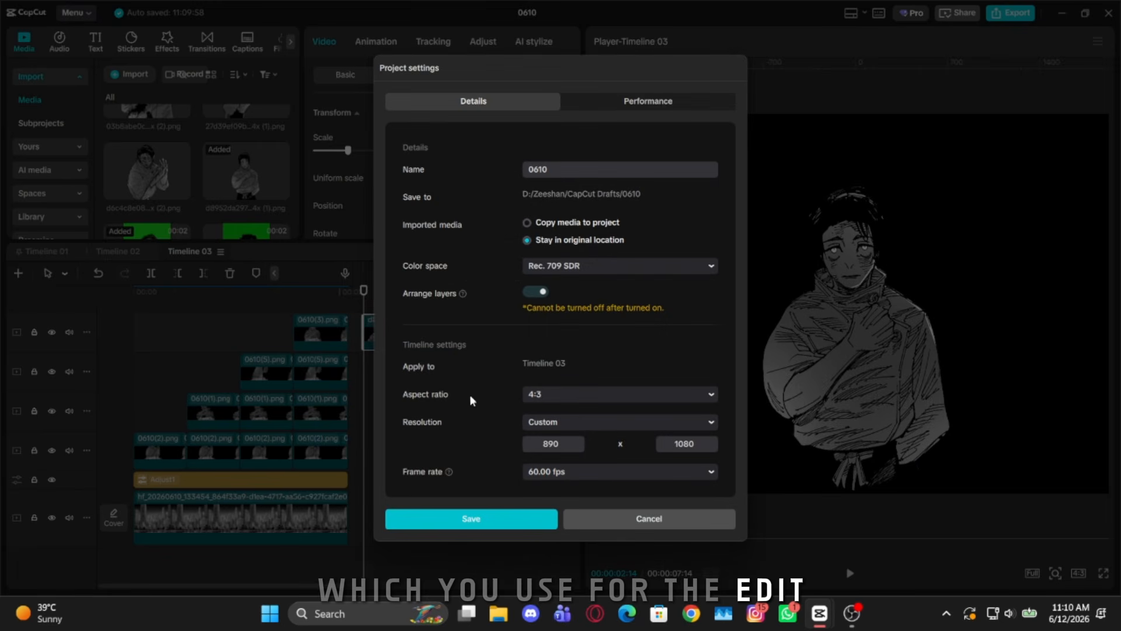
pyautogui.moveTo(558, 443); pyautogui.dragTo(532, 445)
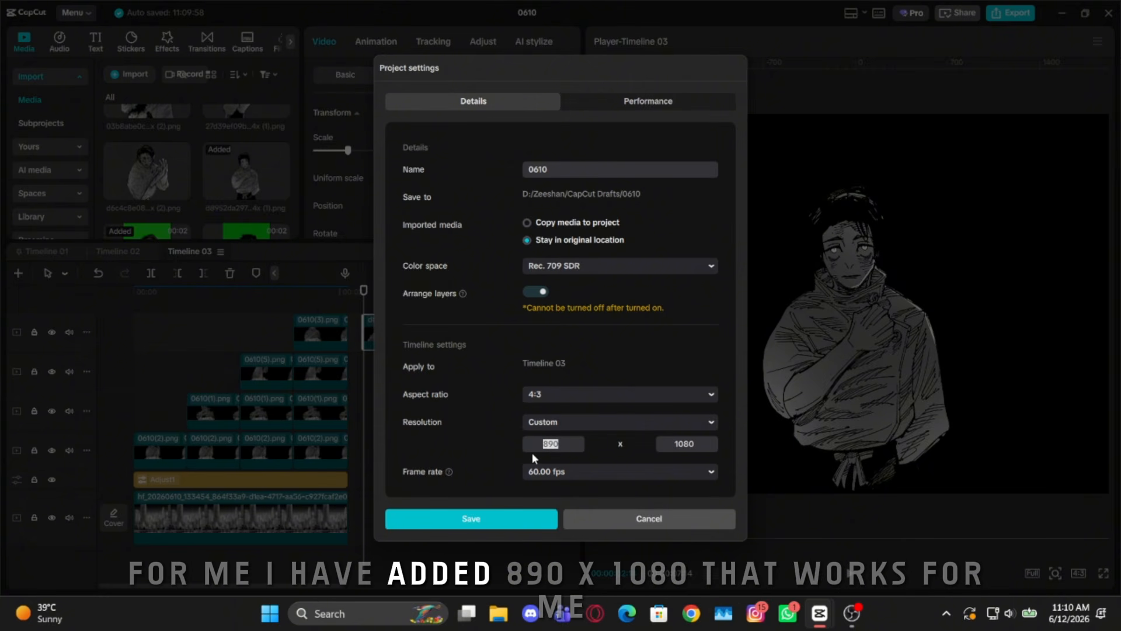
pyautogui.click(471, 518)
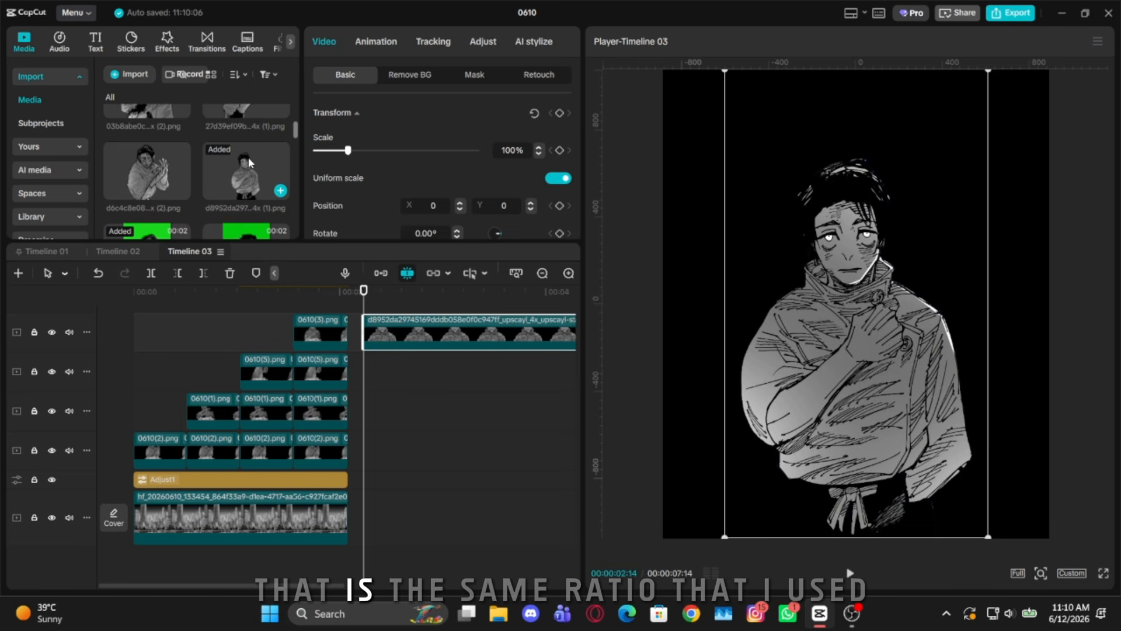
# Scale the character cutout down to 64% and move it up to a Y position of about 242
pyautogui.scroll(3, 250, 163)
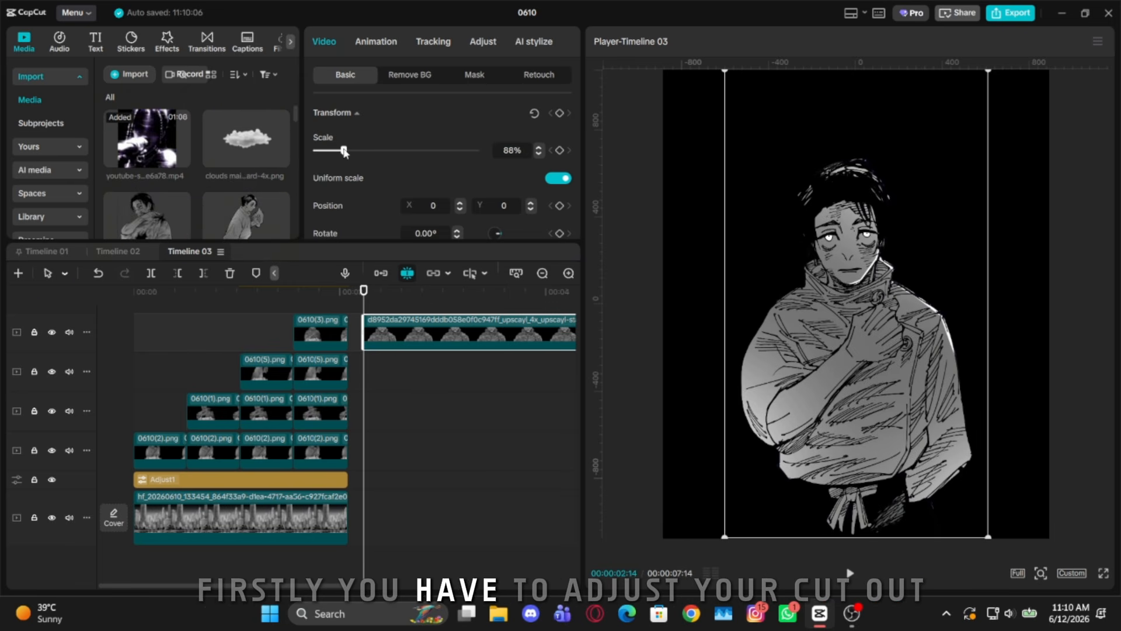
pyautogui.moveTo(344, 151); pyautogui.dragTo(339, 151)
pyautogui.scroll(-4, 898, 334)
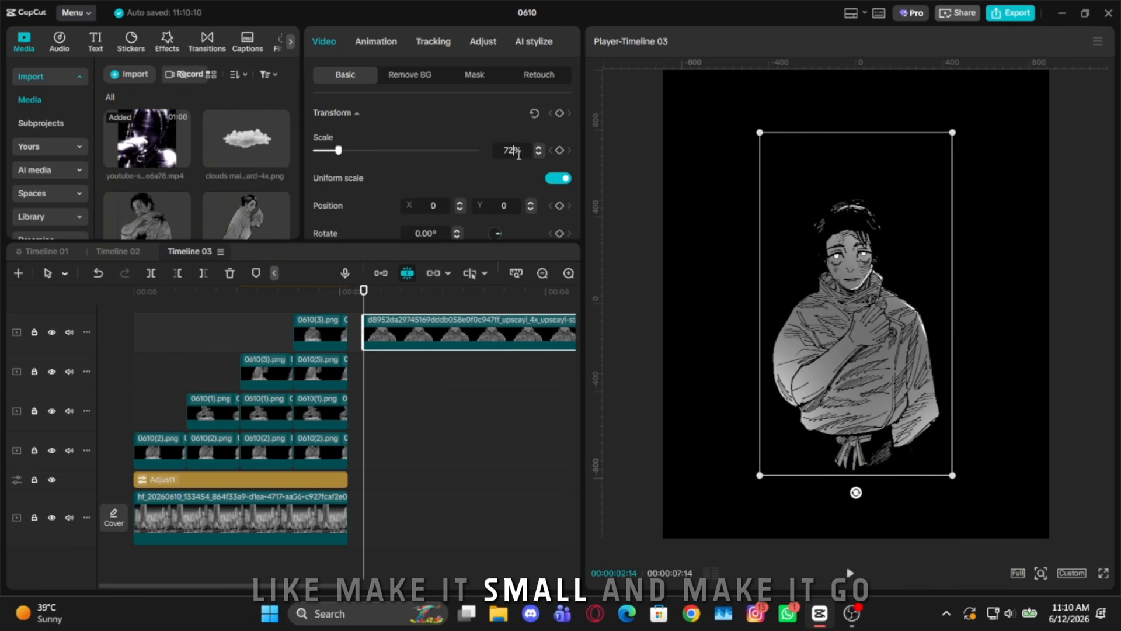
pyautogui.scroll(-3, 899, 335)
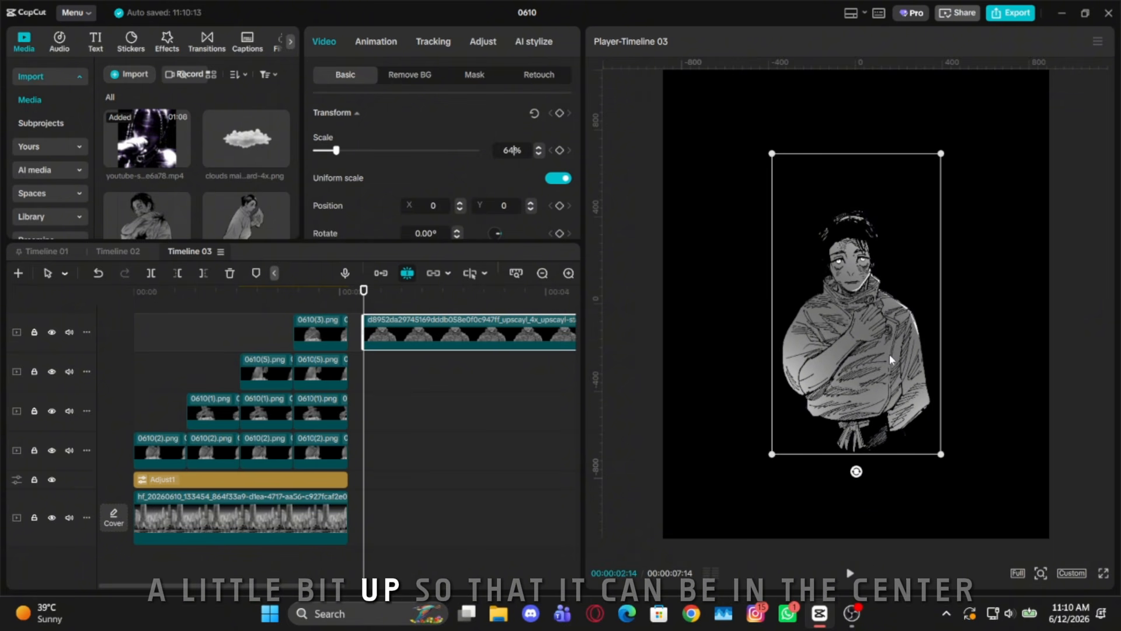
pyautogui.moveTo(889, 354); pyautogui.dragTo(890, 308)
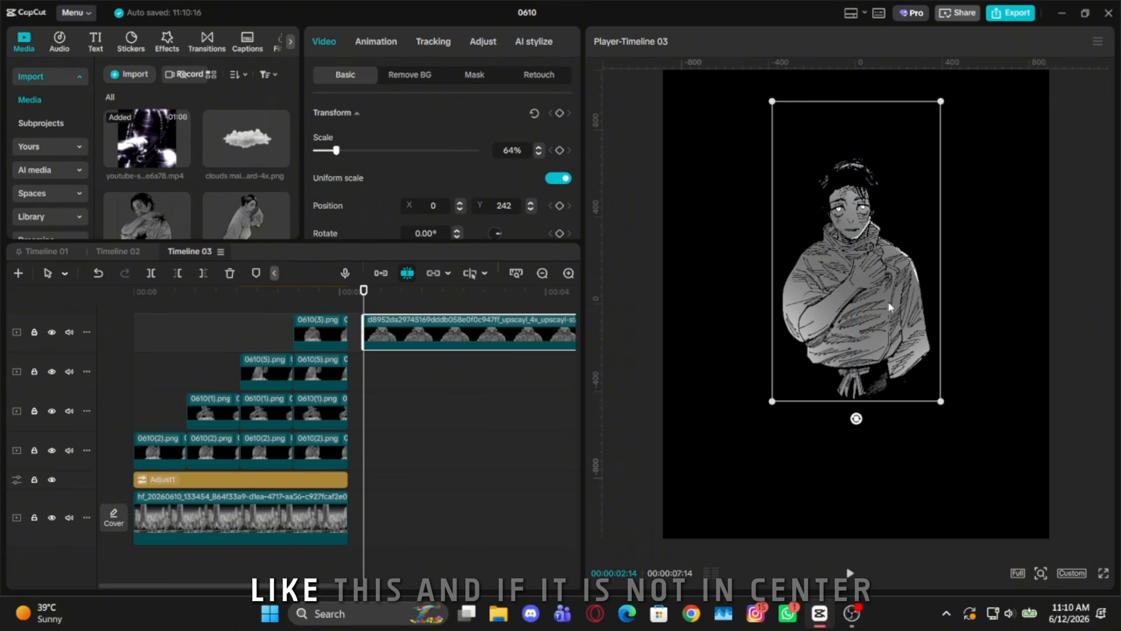
# Crop the empty strip off the right side of the character cutout so the figure sits centered
pyautogui.hotkey('alt', 'c')
pyautogui.moveTo(656, 288); pyautogui.dragTo(645, 294)
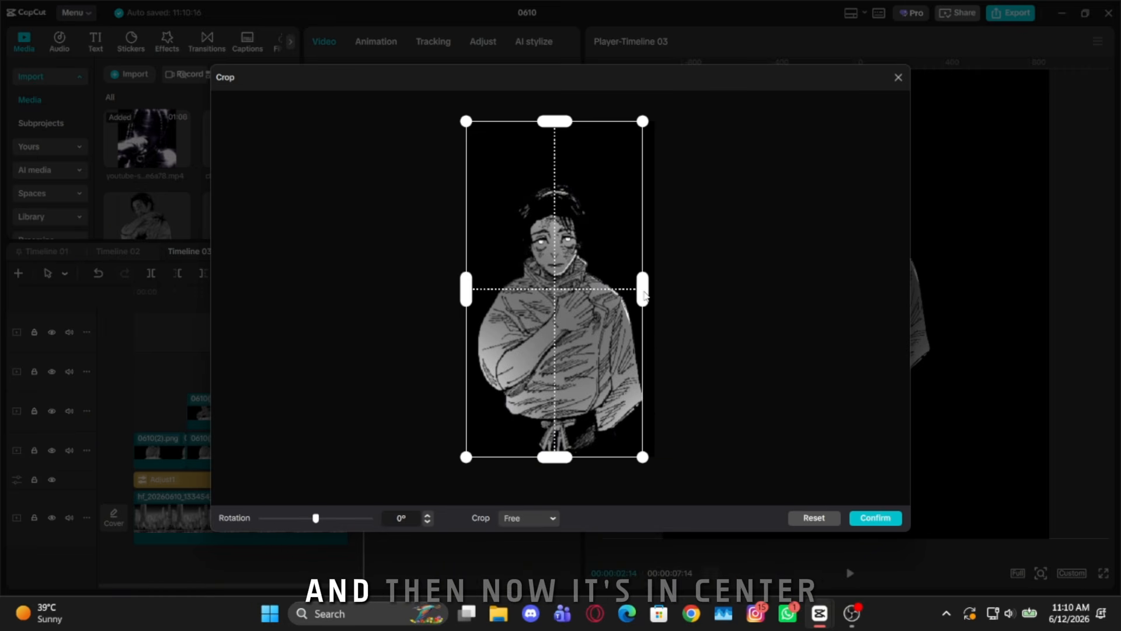
pyautogui.click(874, 519)
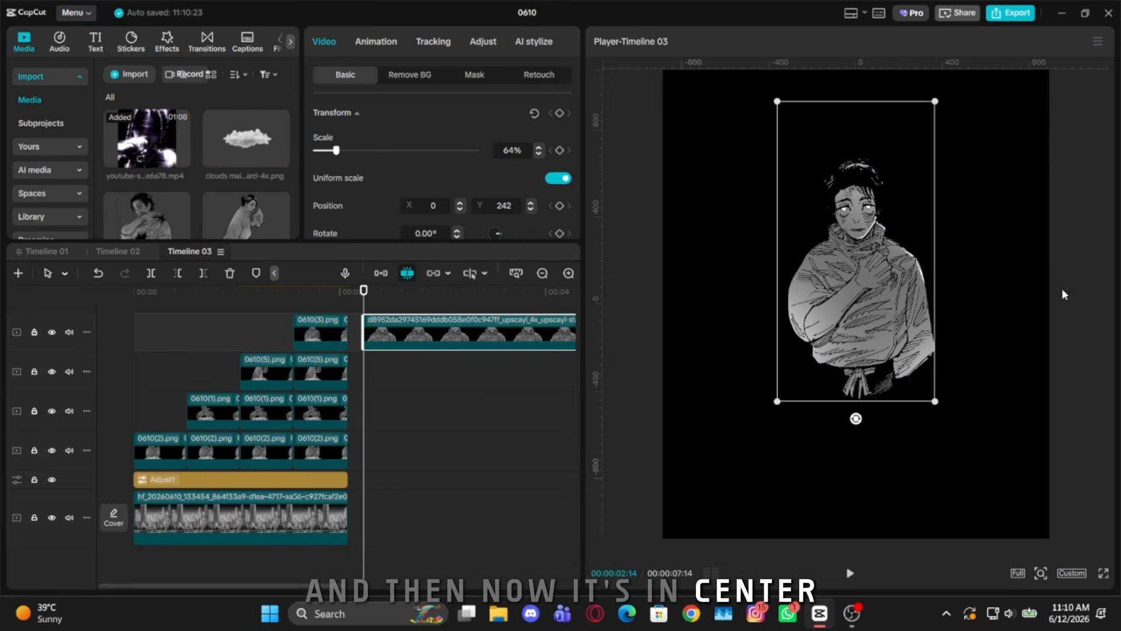
# Add the cloud image on a track above the character and move it down to a Y position of about -314
pyautogui.moveTo(243, 137); pyautogui.dragTo(366, 317)
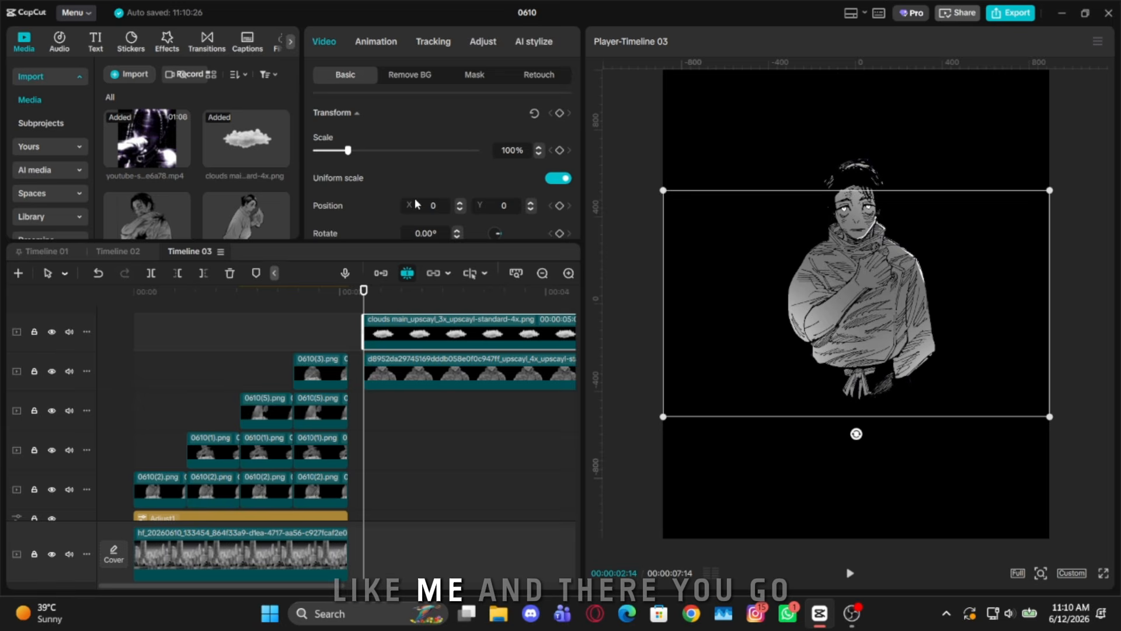
pyautogui.moveTo(868, 241); pyautogui.dragTo(869, 303)
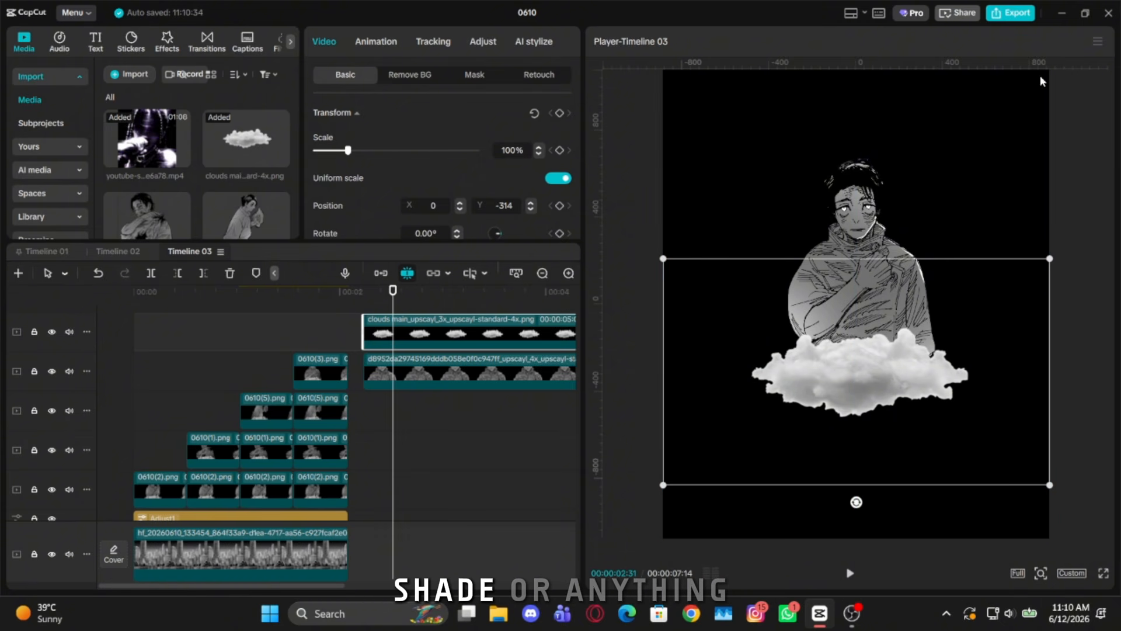
# Open the still-frame export for the composed character in PNG format, review its resolution options and close it without exporting
pyautogui.click(1096, 41)
pyautogui.click(1031, 99)
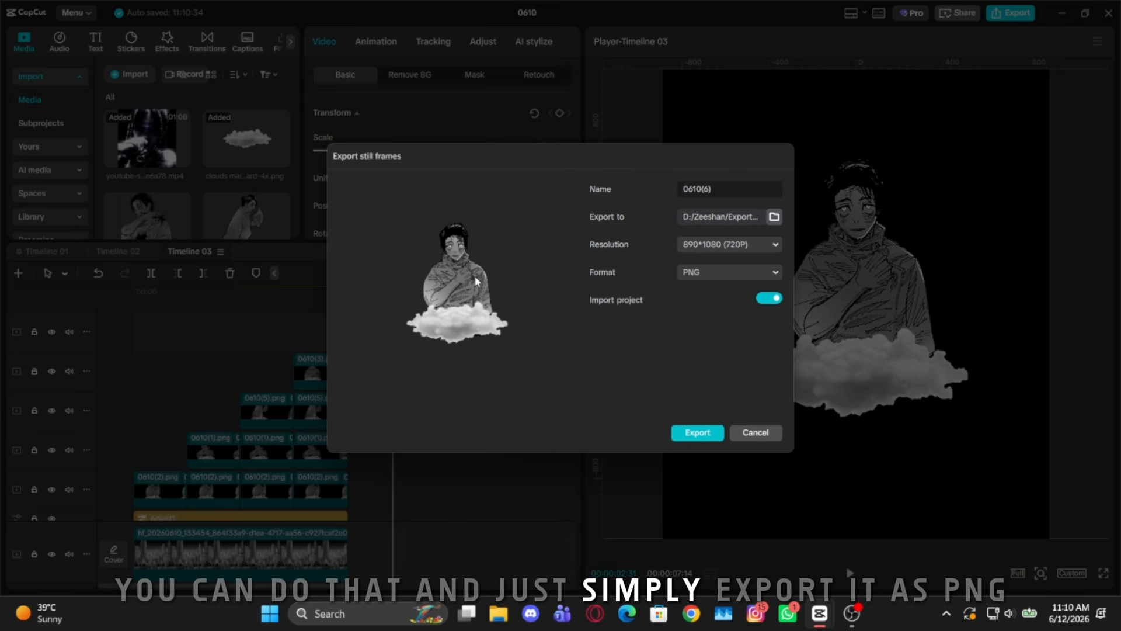
pyautogui.click(712, 243)
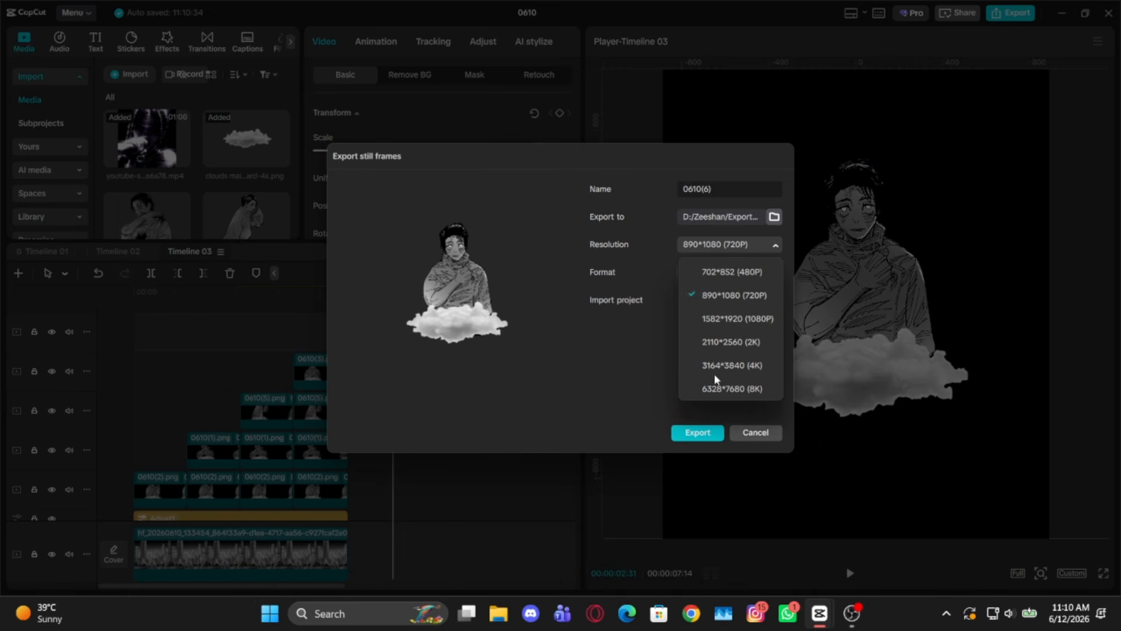
pyautogui.click(644, 384)
pyautogui.press('Escape')
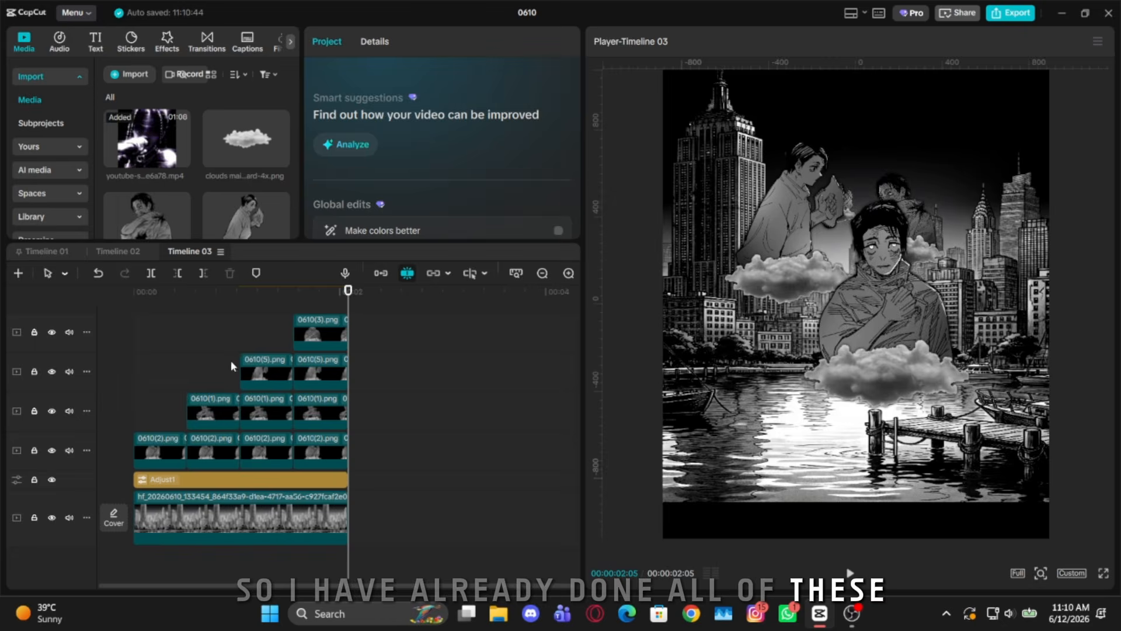
# Set the aspect ratio of Timeline 03 to 4:3 and return the playhead to the start
pyautogui.click(240, 360)
pyautogui.click(1072, 573)
pyautogui.click(1055, 434)
pyautogui.click(111, 416)
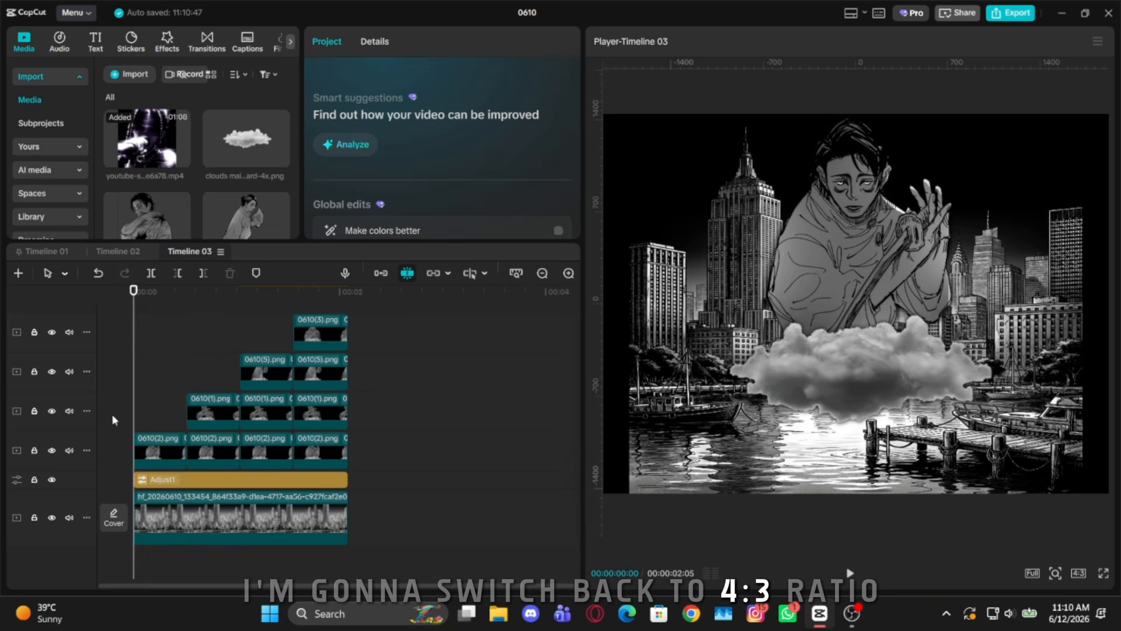
pyautogui.rightClick(444, 333)
pyautogui.click(372, 407)
pyautogui.press('space')
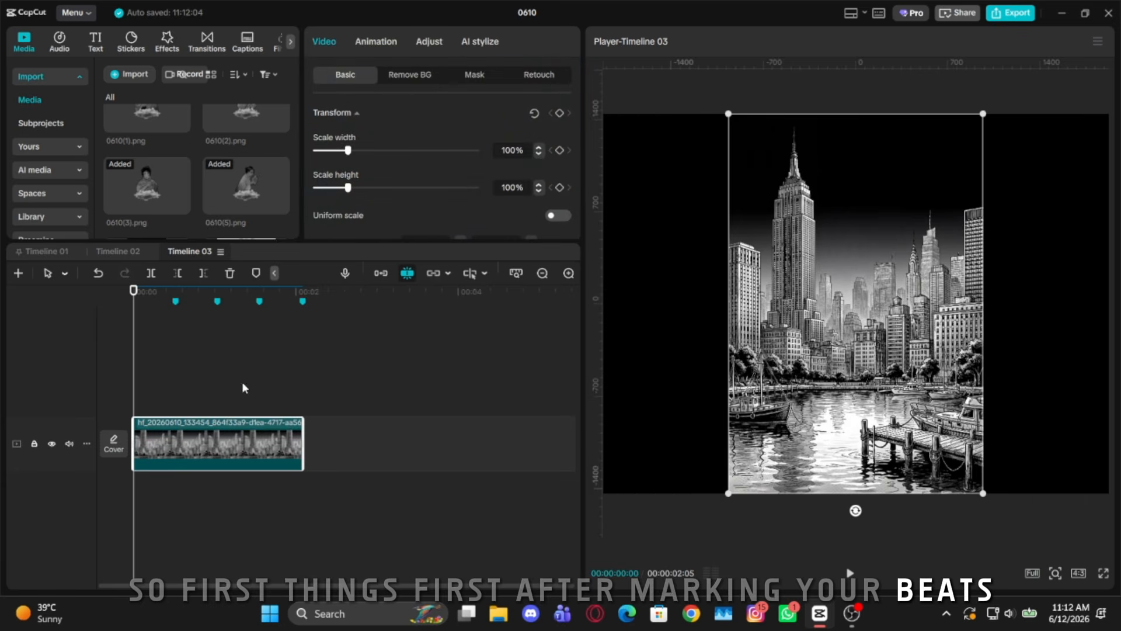
# With uniform scale off, stretch the city background clip to 182% width and 104% height to fill the 4:3 frame
pyautogui.click(241, 381)
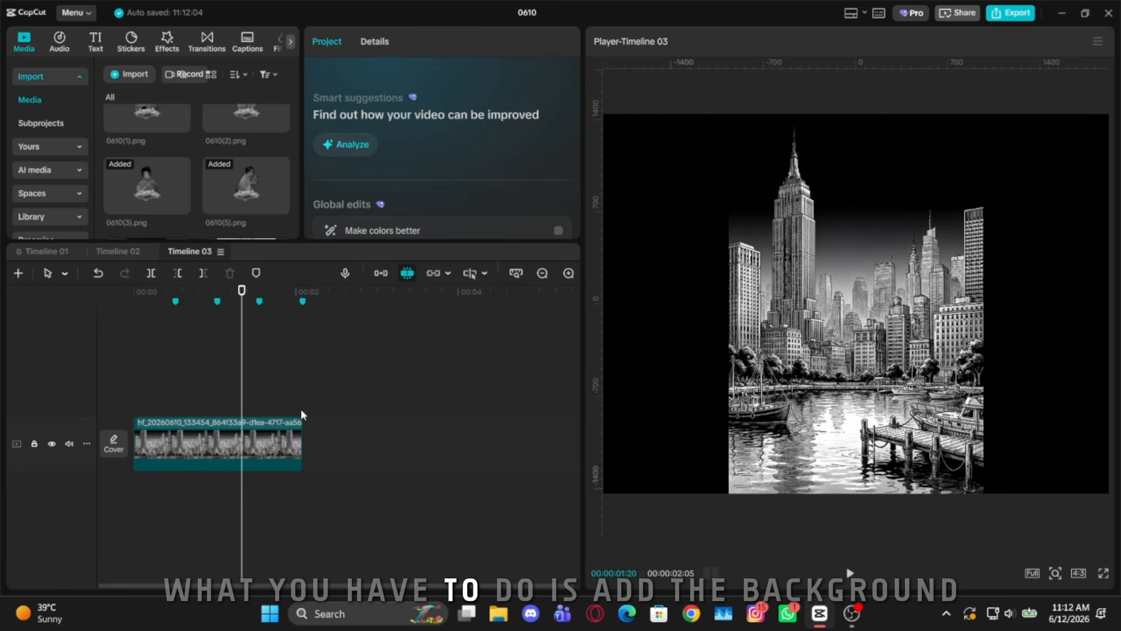
pyautogui.click(286, 436)
pyautogui.press('Home')
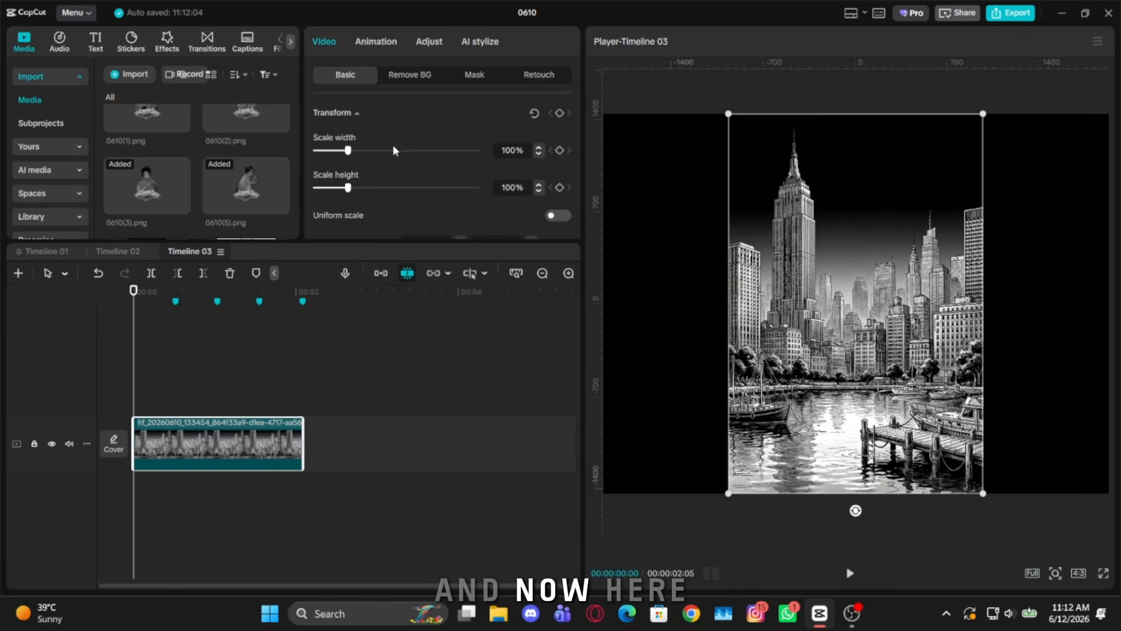
pyautogui.click(555, 217)
pyautogui.click(555, 218)
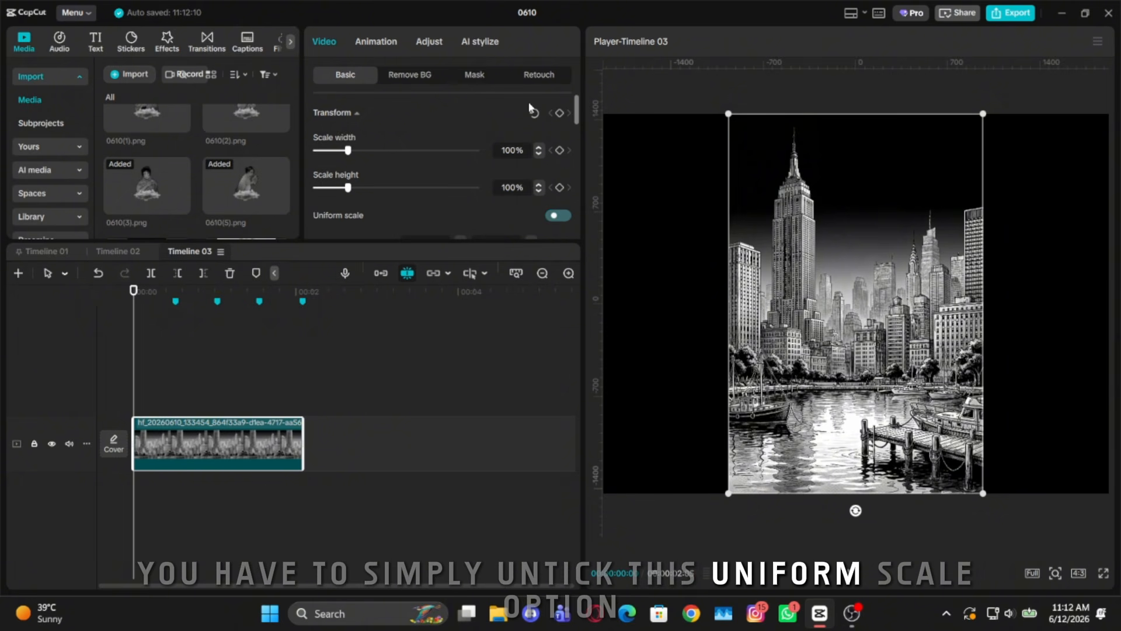
pyautogui.moveTo(349, 151); pyautogui.dragTo(350, 188)
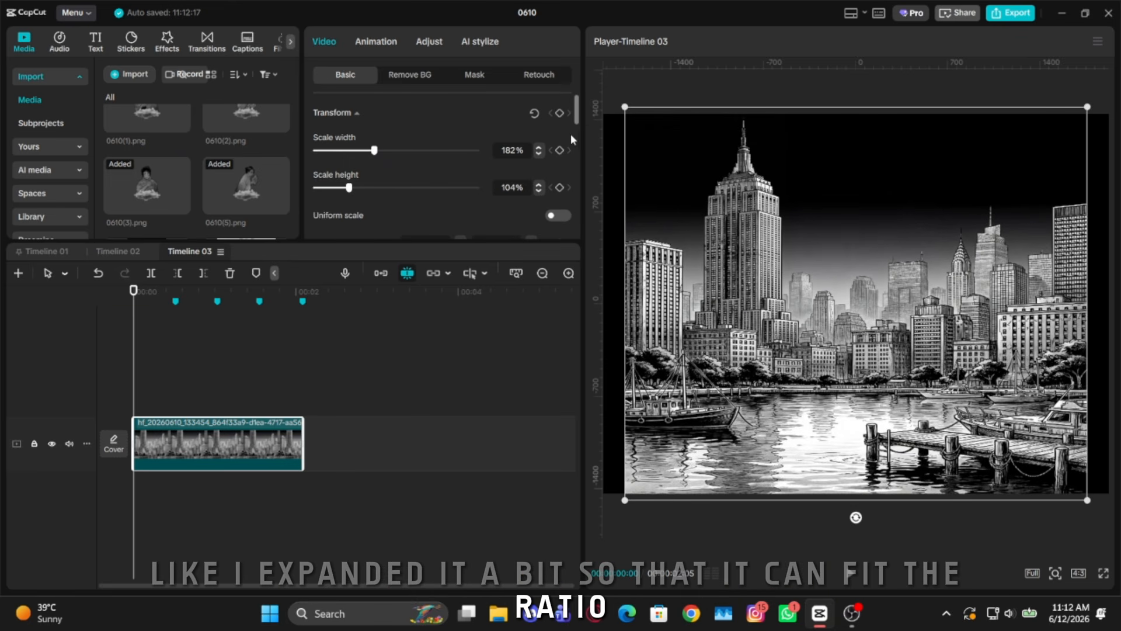
# Place 0610(3).png on a track above the city background from the start and trim it to the background's end
pyautogui.click(191, 393)
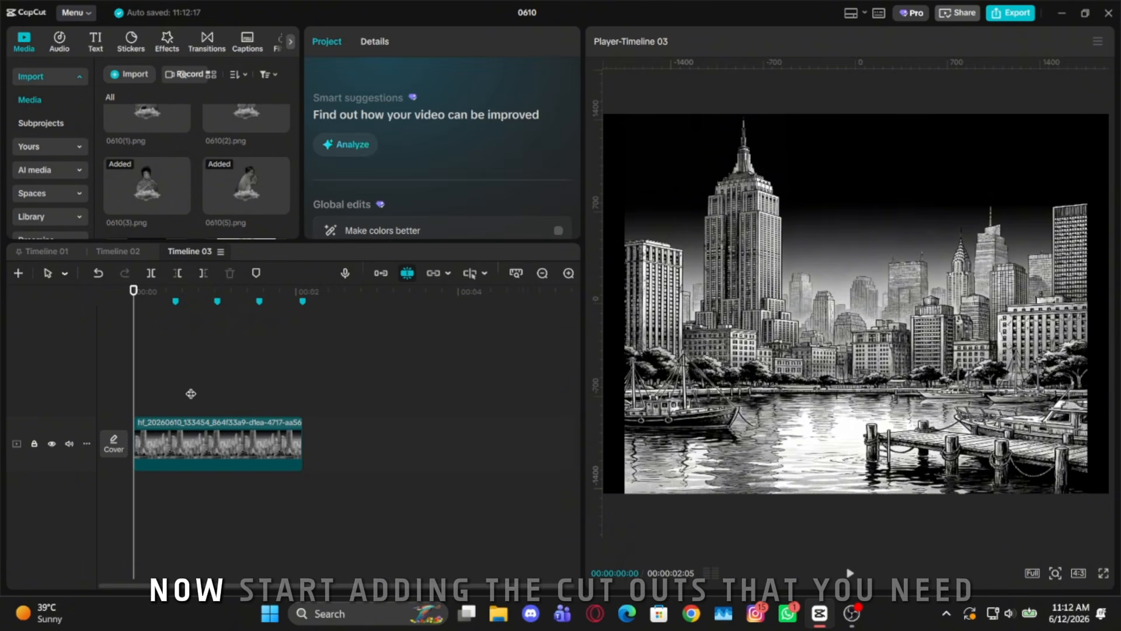
pyautogui.moveTo(168, 200); pyautogui.dragTo(221, 404)
pyautogui.press('w')
pyautogui.press('Home')
pyautogui.scroll(5, 375, 375)
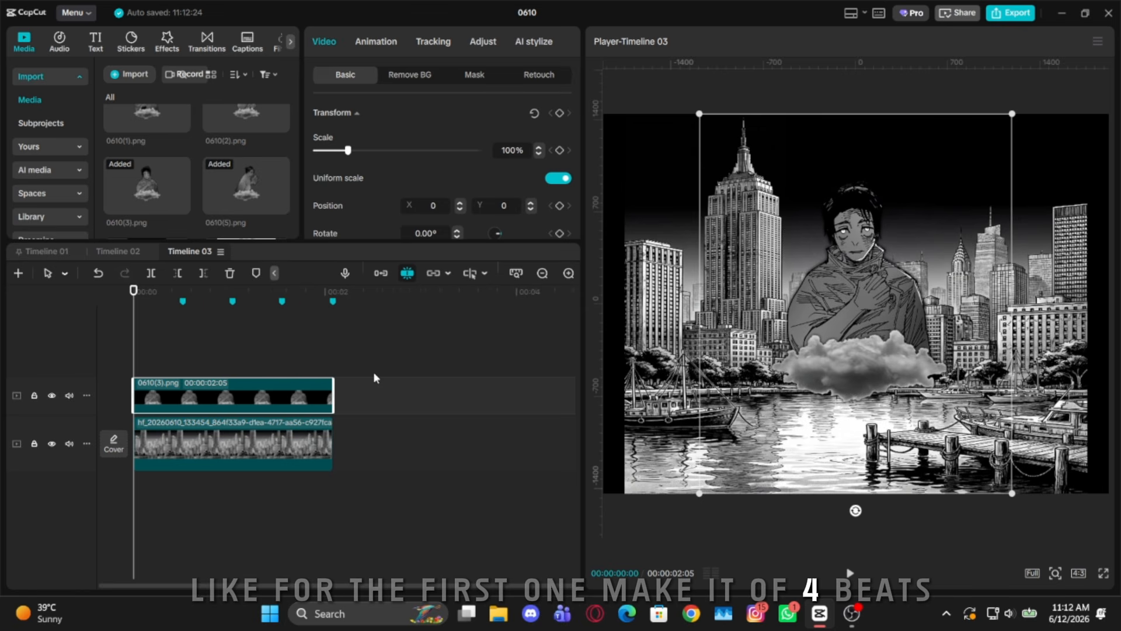
# Place 0610(1).png on a new upper track starting at the first beat marker and trim it to the background's end
pyautogui.click(232, 354)
pyautogui.moveTo(232, 353); pyautogui.dragTo(222, 351)
pyautogui.scroll(1, 251, 177)
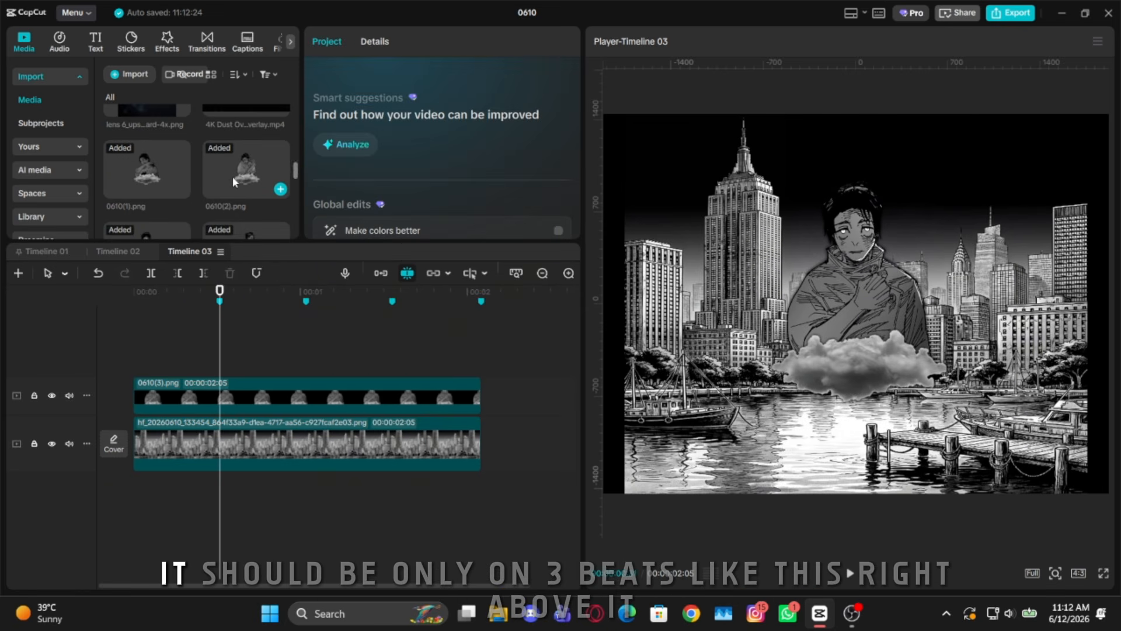
pyautogui.moveTo(233, 176); pyautogui.dragTo(232, 363)
pyautogui.press('Down')
pyautogui.press('w')
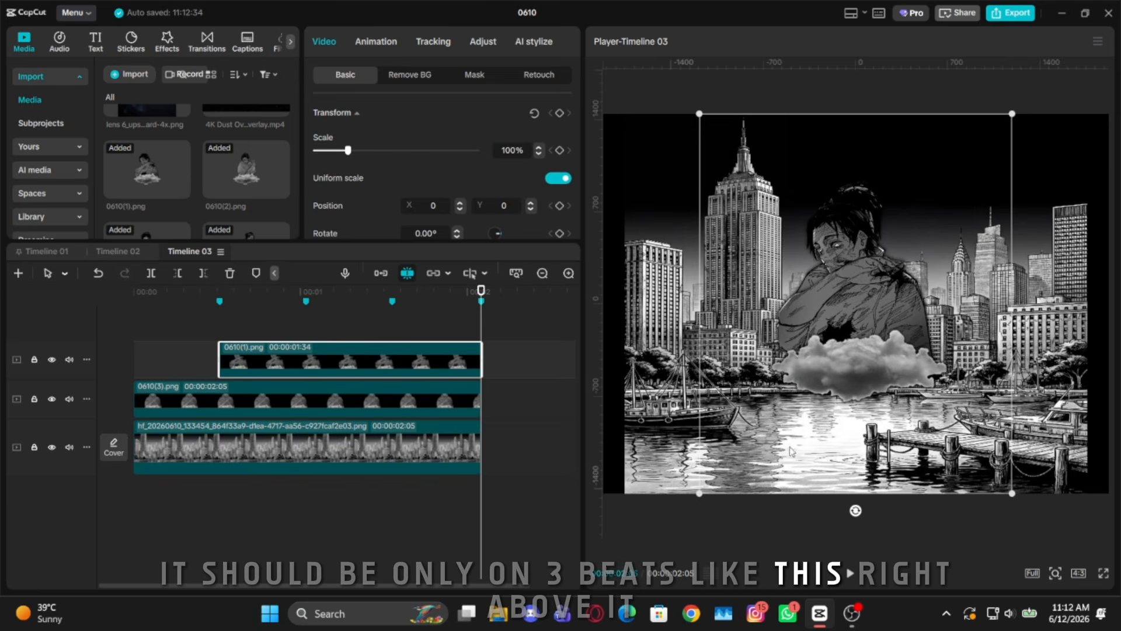
# Add 0610(5).png on a new upper track starting at the second beat marker and trim it to the background's end
pyautogui.click(297, 299)
pyautogui.scroll(-1, 234, 188)
pyautogui.moveTo(235, 190); pyautogui.dragTo(307, 324)
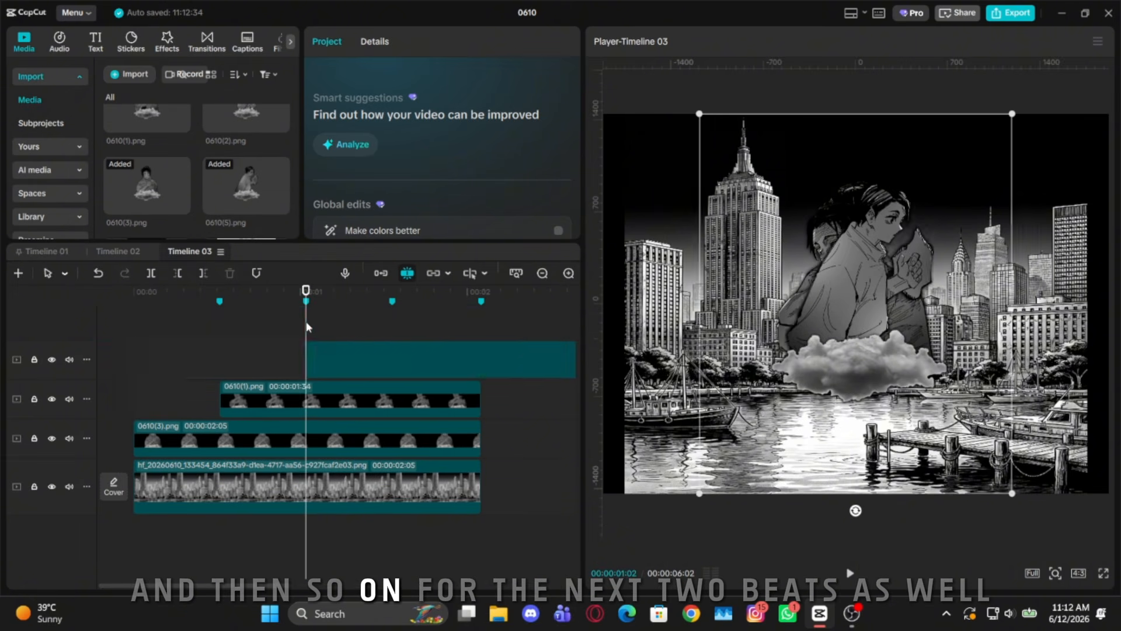
pyautogui.press('Down')
pyautogui.press('w')
# Add 0610(2).png on the uppermost track starting at the third beat marker and trim it to the background's end
pyautogui.click(390, 313)
pyautogui.scroll(1, 243, 171)
pyautogui.moveTo(243, 176); pyautogui.dragTo(168, 402)
pyautogui.press('Down')
pyautogui.press('w')
pyautogui.click(409, 335)
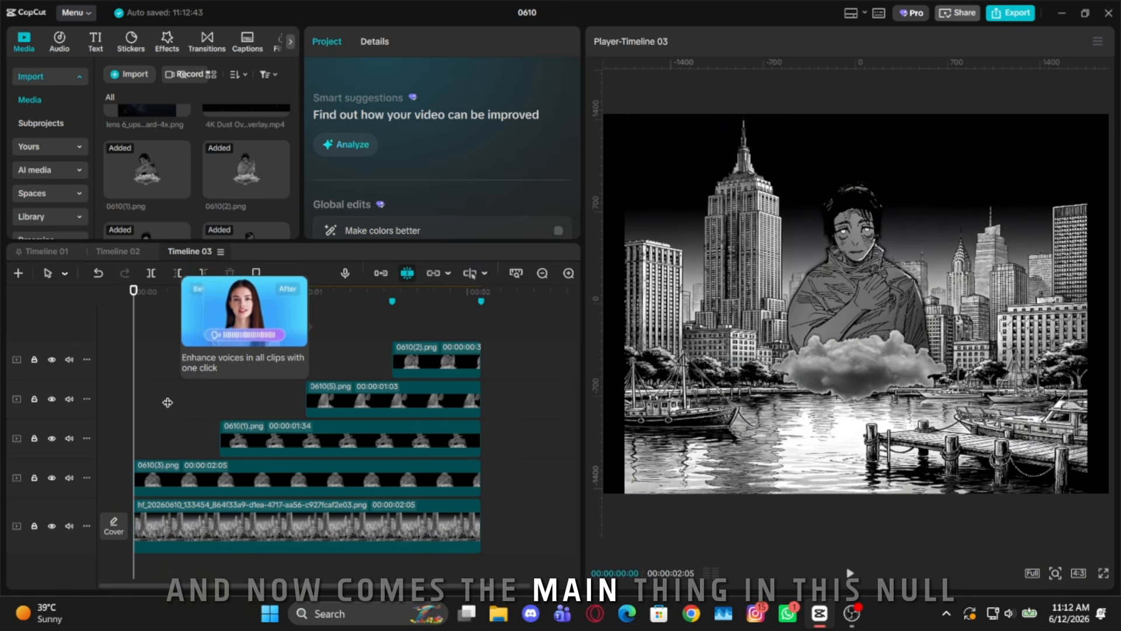
# Keyframe 0610(3).png's scale and position at the start, and one frame before the first beat scale it to 66% and raise it to Y 706
pyautogui.click(219, 479)
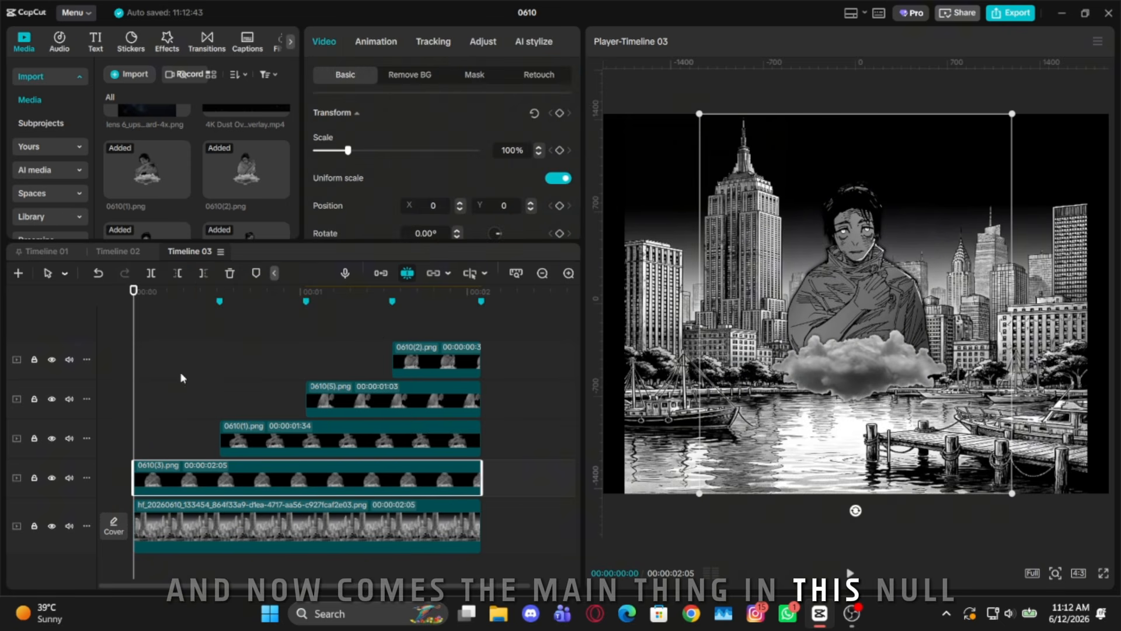
pyautogui.click(559, 150)
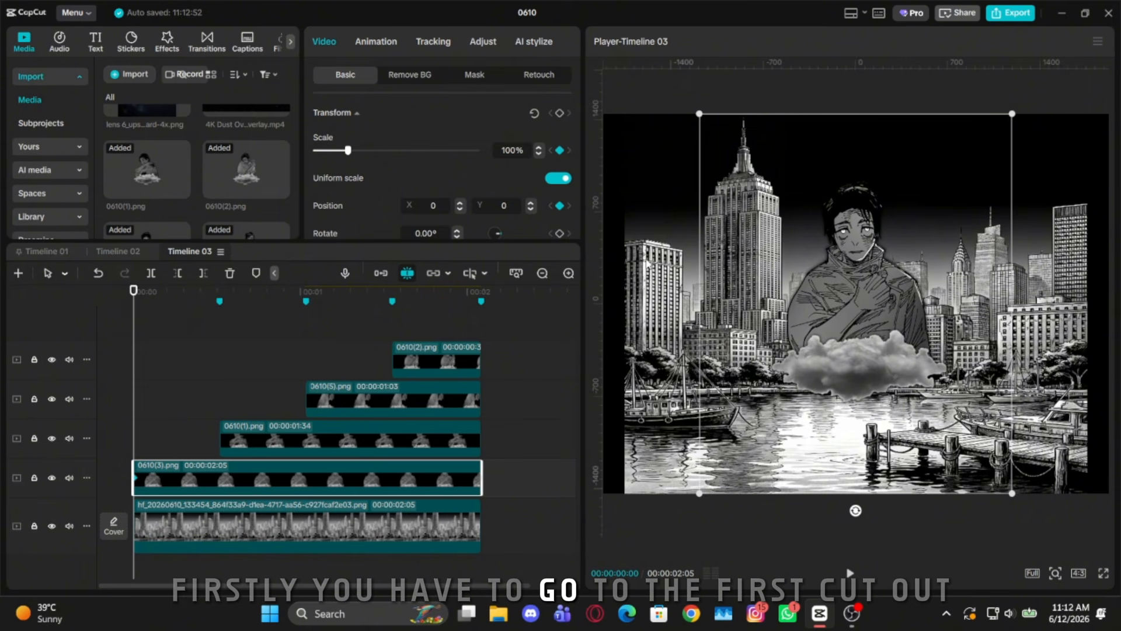
pyautogui.click(220, 294)
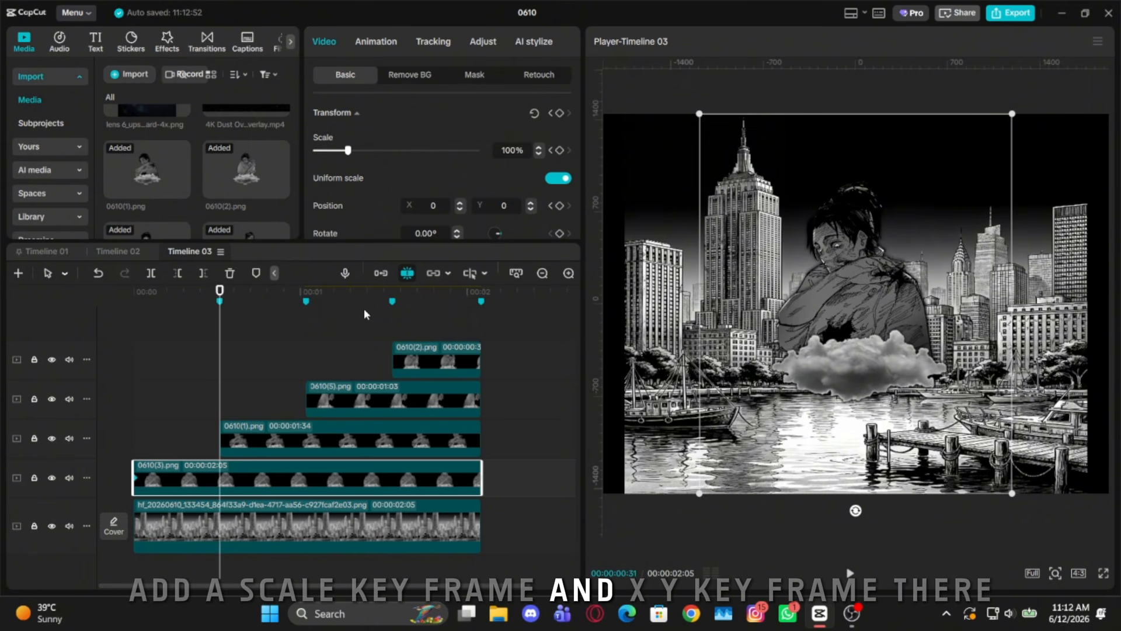
pyautogui.press('Left')
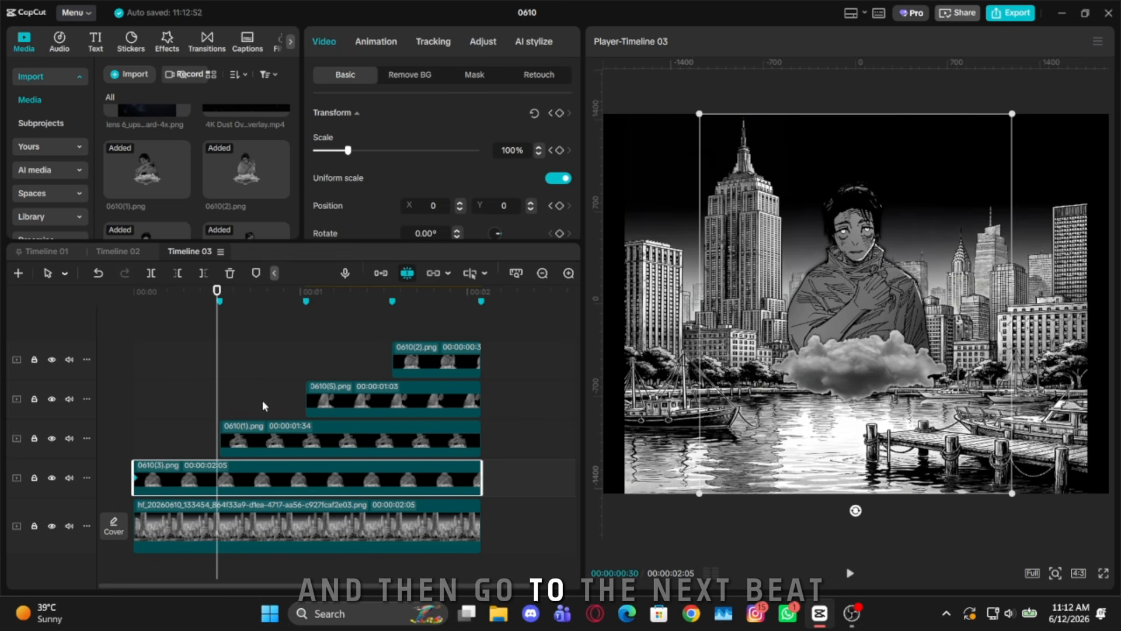
pyautogui.moveTo(351, 154); pyautogui.dragTo(339, 155)
pyautogui.moveTo(879, 322); pyautogui.dragTo(878, 231)
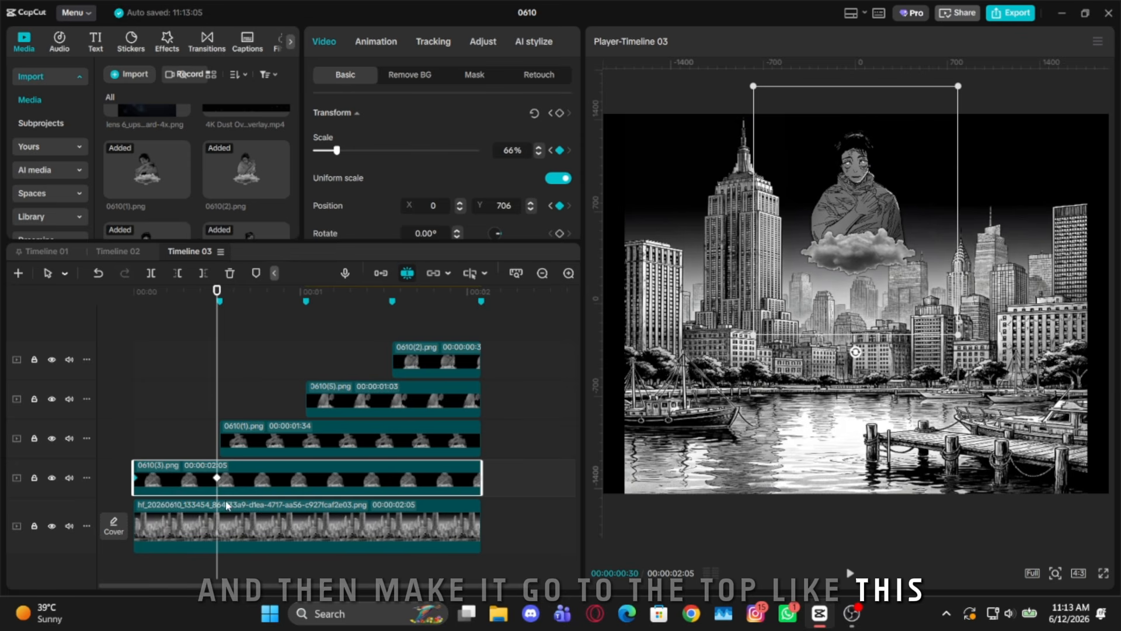
# Align the second keyframe of 0610(3).png with the first beat marker and enlarge the image to 122% at its first keyframe
pyautogui.moveTo(217, 479); pyautogui.dragTo(219, 480)
pyautogui.press('Down')
pyautogui.press('Up')
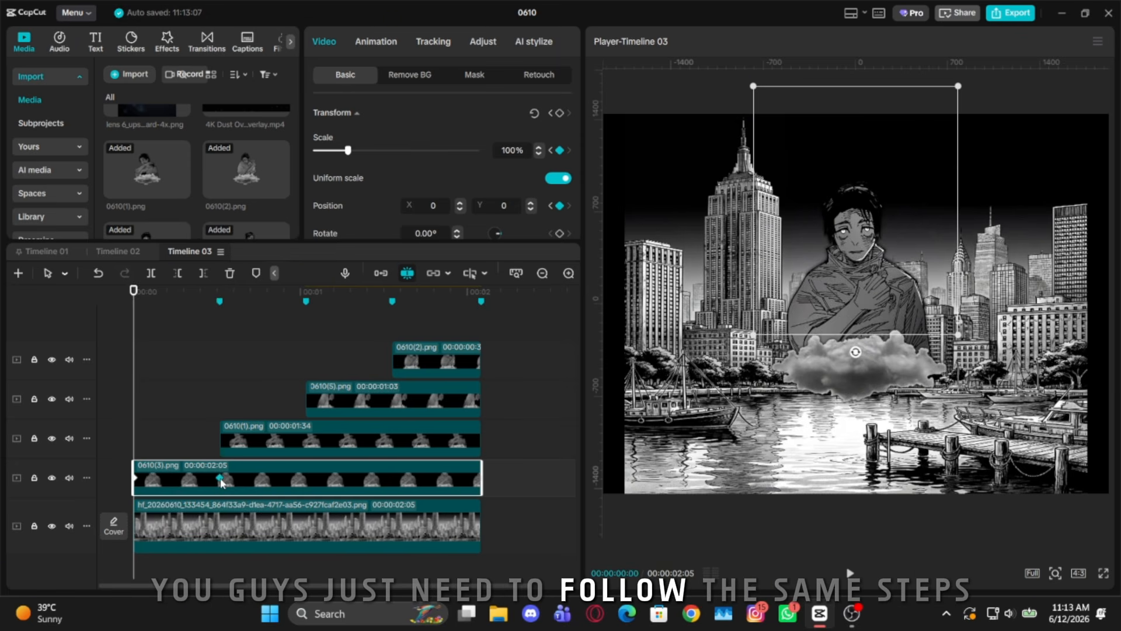
pyautogui.moveTo(349, 150); pyautogui.dragTo(357, 152)
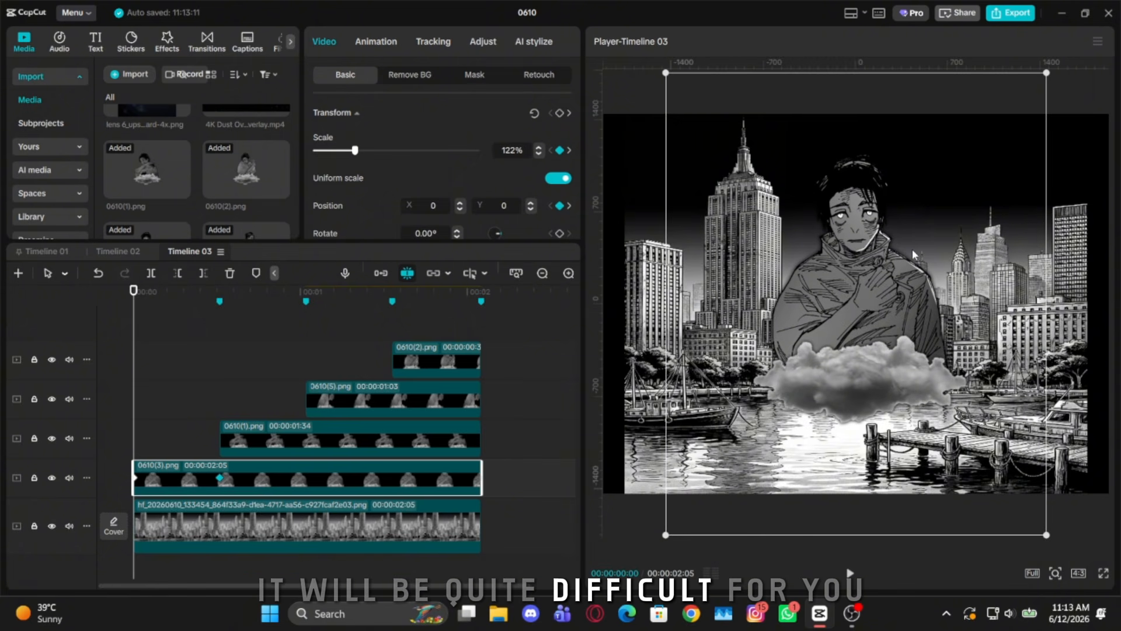
# Step frame by frame through the 0610(3).png zoom-out and rise from the start to the first beat
pyautogui.press('Down')
pyautogui.press('Down')
pyautogui.press('Up')
pyautogui.press('Up')
pyautogui.press('Right')
pyautogui.press('Right')
pyautogui.press('Right')
pyautogui.press('Right')
pyautogui.press('Right')
pyautogui.press('Right')
pyautogui.press('Right')
pyautogui.press('Right')
pyautogui.press('Right')
pyautogui.press('Right')
pyautogui.press('Right')
pyautogui.press('Right')
pyautogui.press('Right')
pyautogui.press('Right')
pyautogui.press('Right')
pyautogui.press('Right')
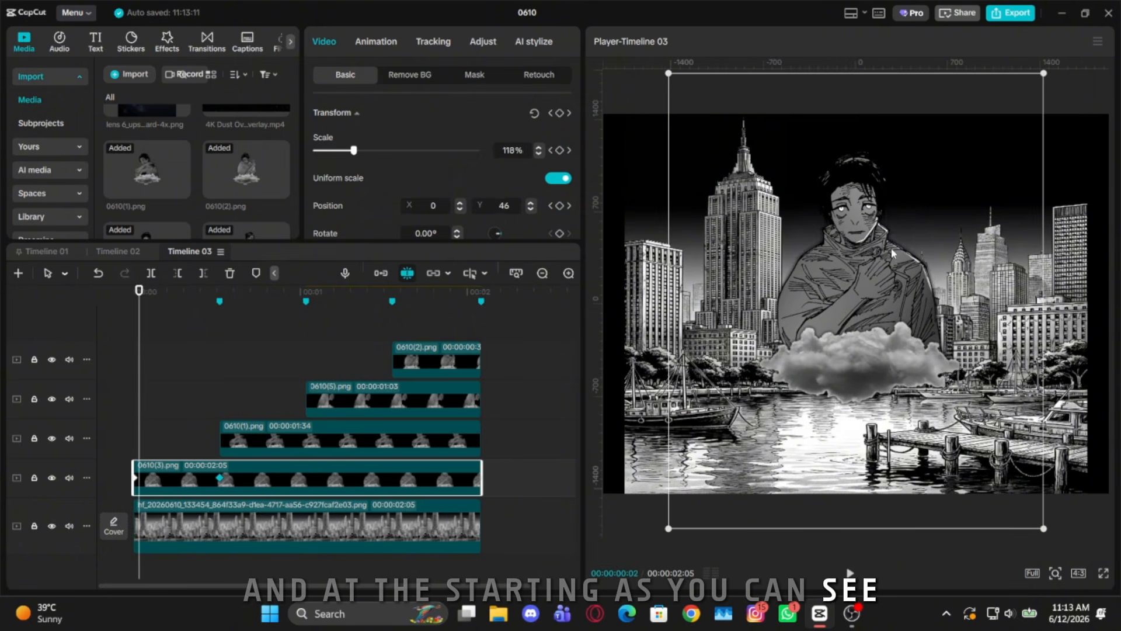
pyautogui.press('Right')
pyautogui.press('Right')
pyautogui.press('Right')
pyautogui.press('Right')
pyautogui.press('Right')
pyautogui.press('Right')
pyautogui.press('Right')
pyautogui.press('Right')
pyautogui.press('Right')
pyautogui.press('Right')
pyautogui.press('Right')
pyautogui.press('Right')
pyautogui.press('Right')
pyautogui.press('Right')
pyautogui.press('Right')
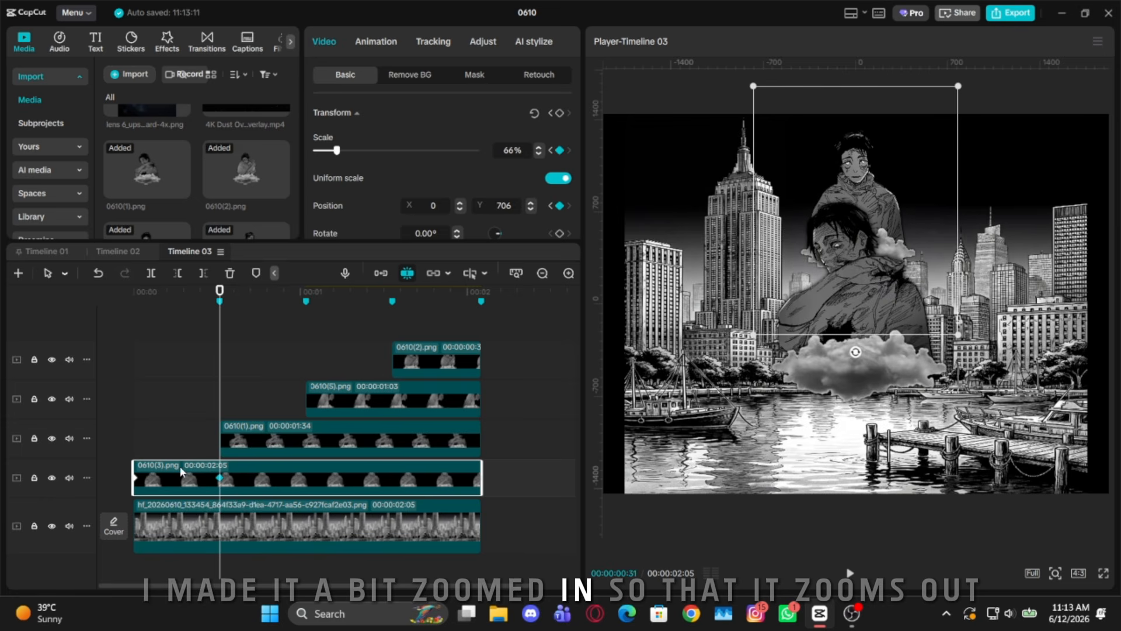
# Add scale and position keyframes to 0610(1).png at the first beat, scaling it to 124% and moving it to X 1178, Y -133
pyautogui.click(239, 453)
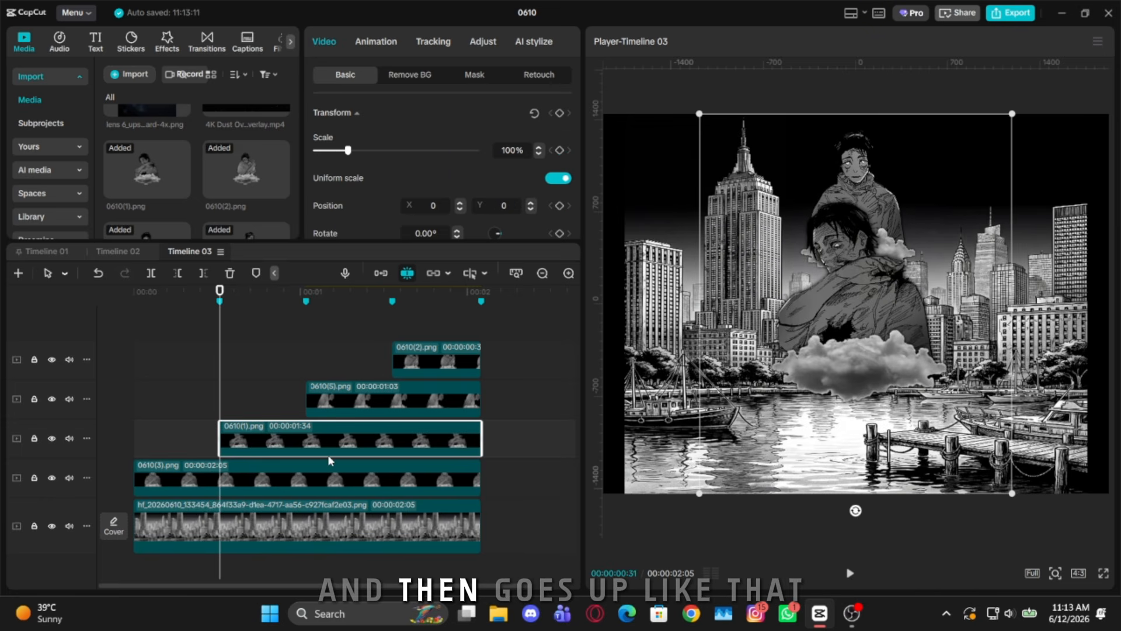
pyautogui.click(560, 205)
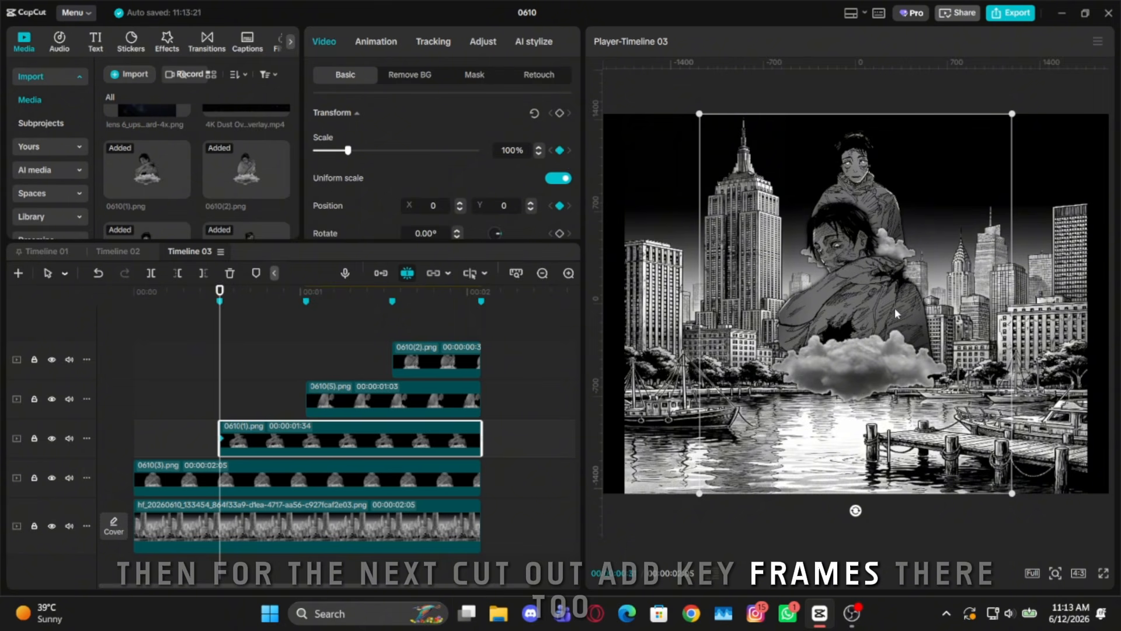
pyautogui.moveTo(889, 324); pyautogui.dragTo(1028, 350)
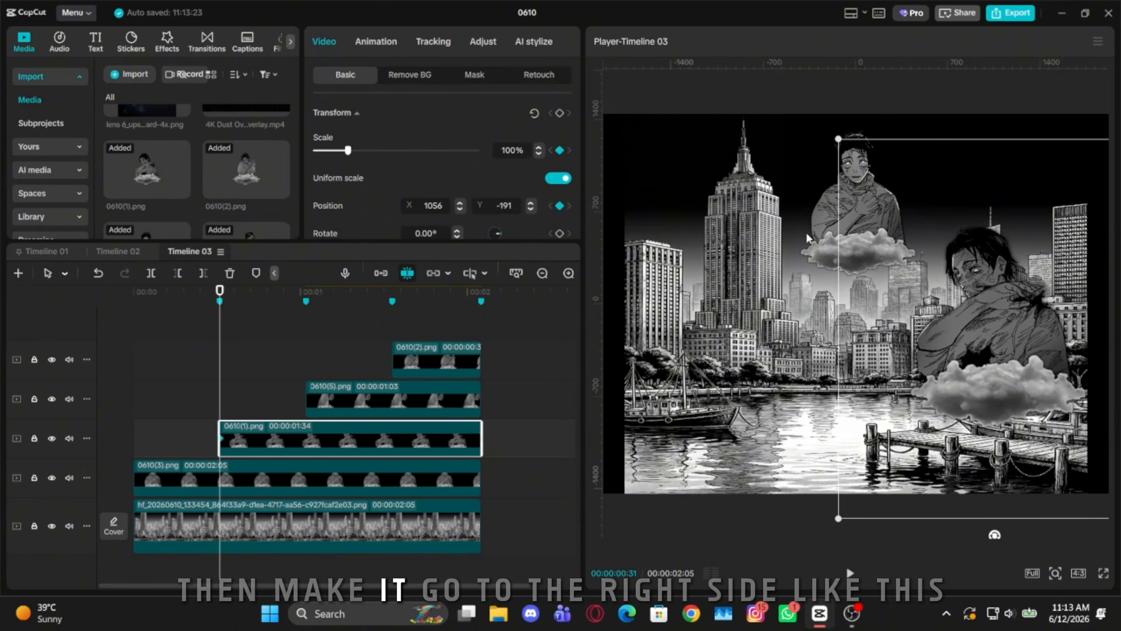
pyautogui.moveTo(349, 151); pyautogui.dragTo(356, 151)
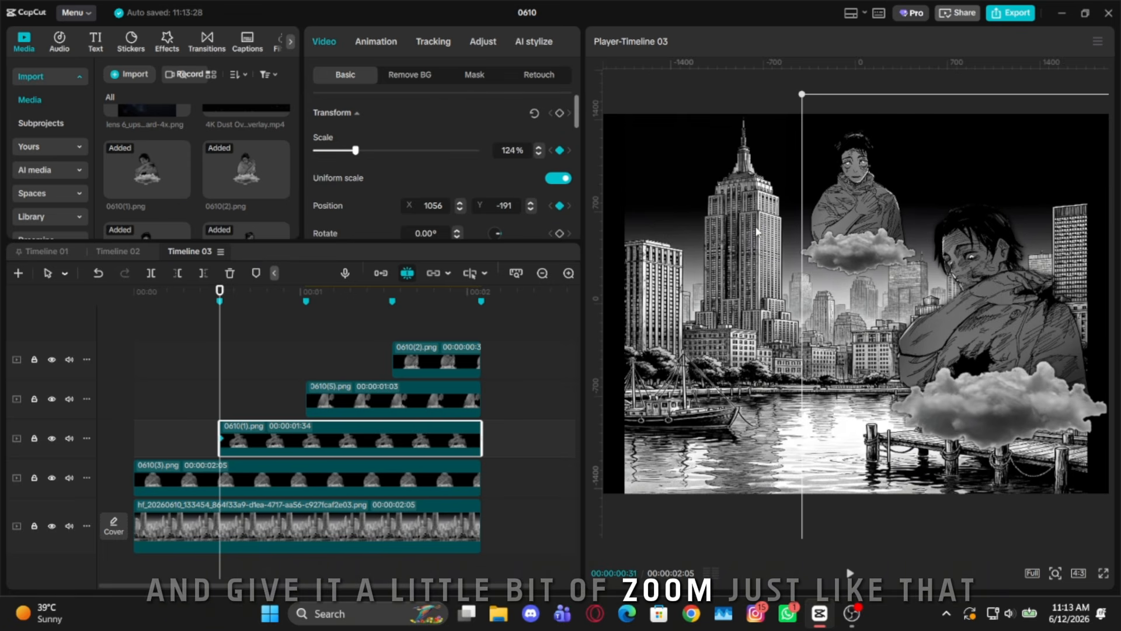
pyautogui.moveTo(924, 231); pyautogui.dragTo(821, 221)
pyautogui.hotkey('ctrl', 'z')
pyautogui.press('space')
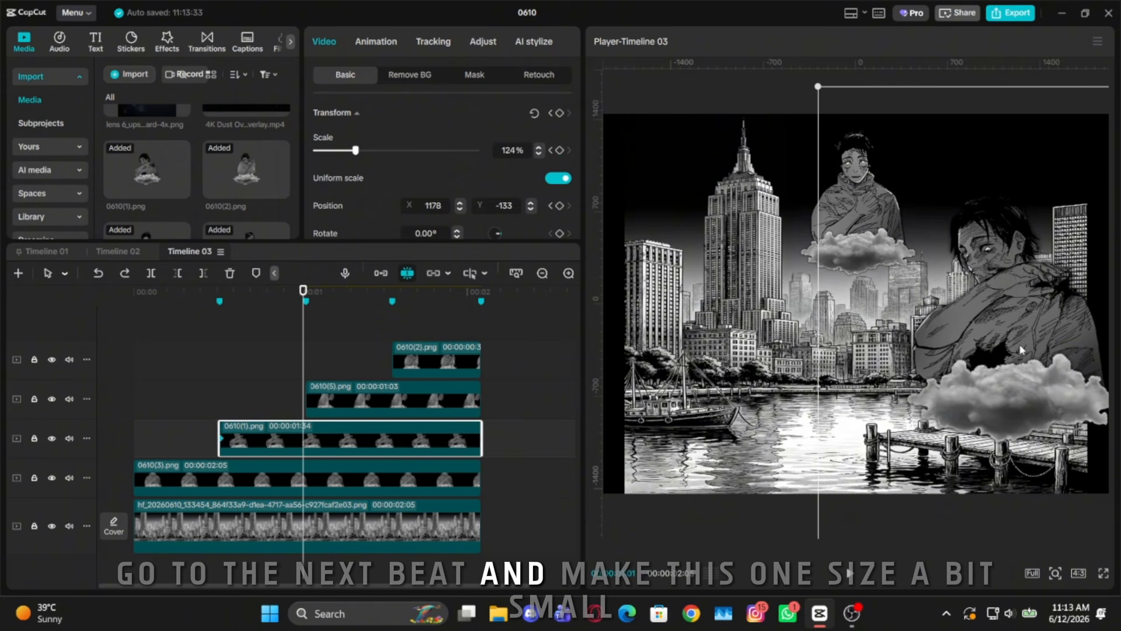
# One frame before the second beat, scale 0610(1).png down to 69% and move it to X 418, Y 446
pyautogui.moveTo(353, 154); pyautogui.dragTo(338, 156)
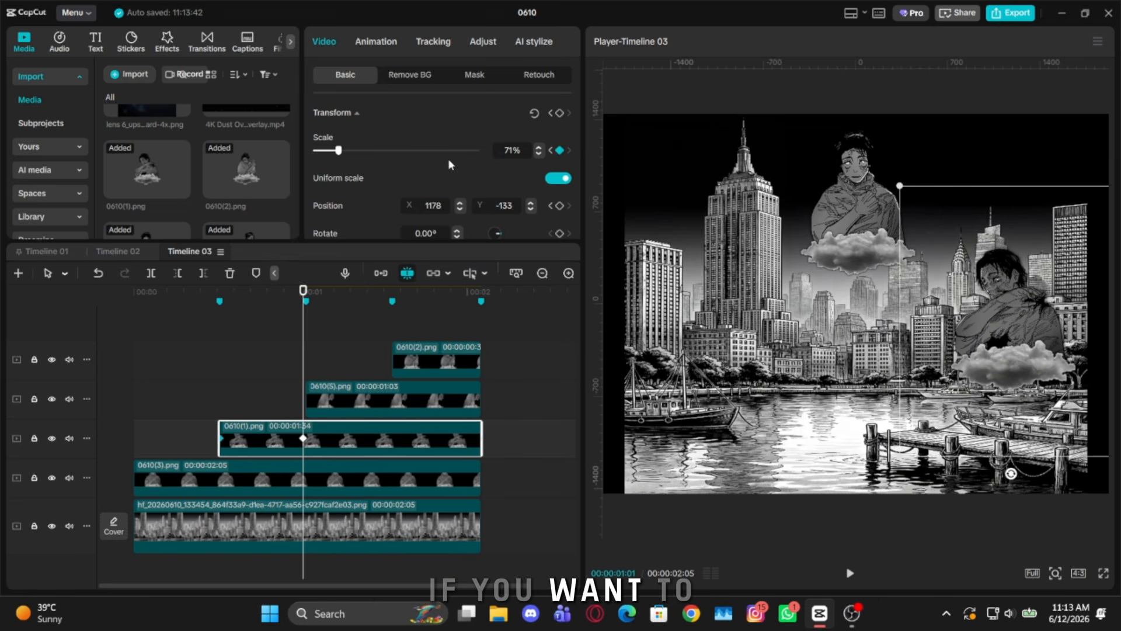
pyautogui.click(505, 148)
pyautogui.press('Down')
pyautogui.press('Down')
pyautogui.press('Down')
pyautogui.press('Down')
pyautogui.press('Down')
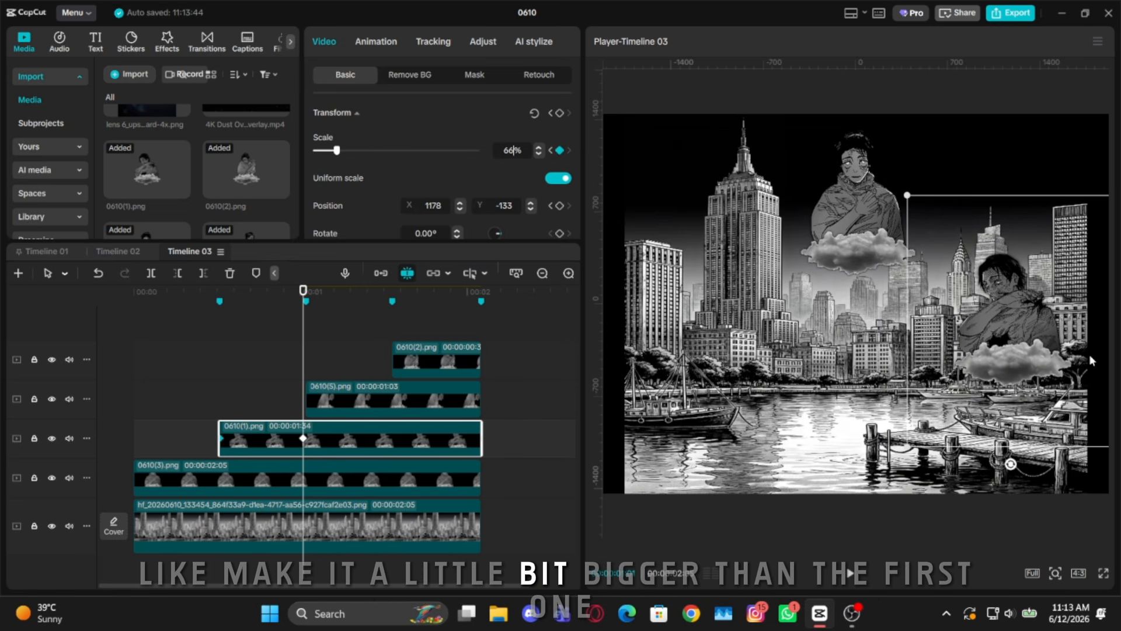
pyautogui.moveTo(1058, 342); pyautogui.dragTo(970, 270)
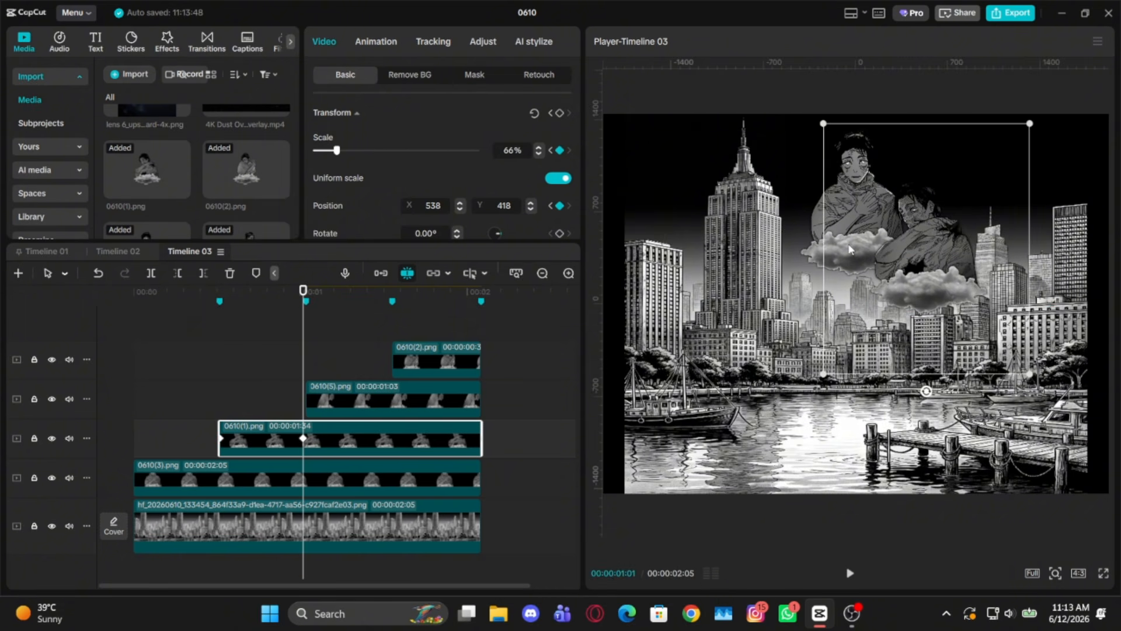
pyautogui.moveTo(848, 249); pyautogui.dragTo(904, 242)
pyautogui.scroll(3, 515, 151)
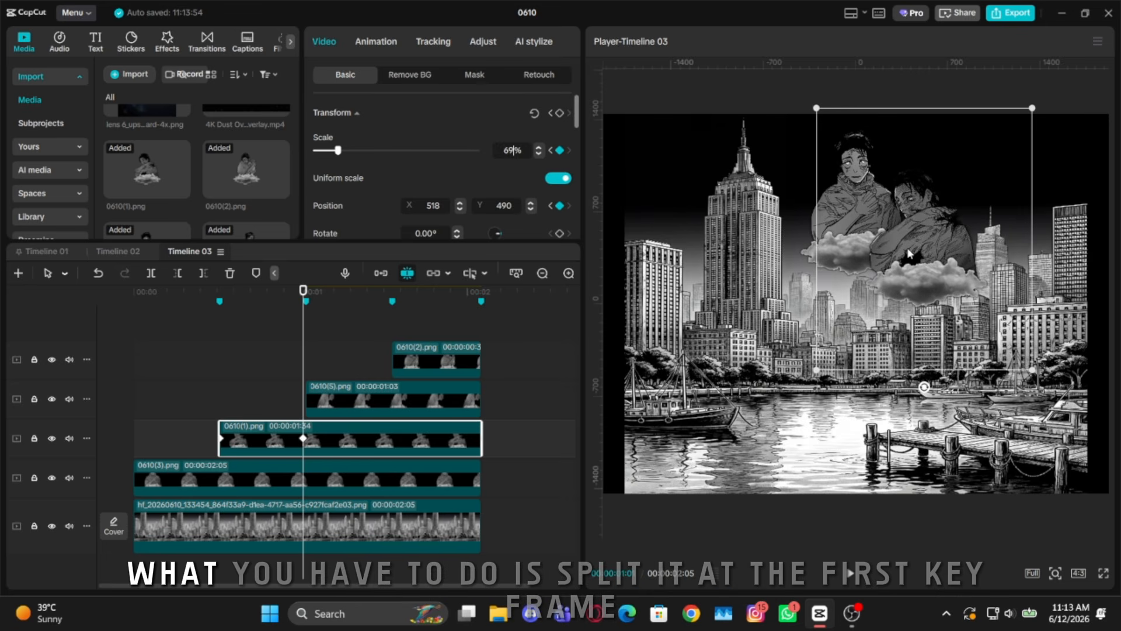
pyautogui.moveTo(959, 272); pyautogui.dragTo(946, 278)
# Split 0610(3).png at the first beat and enlarge the second piece to 91% at its starting keyframe
pyautogui.click(220, 478)
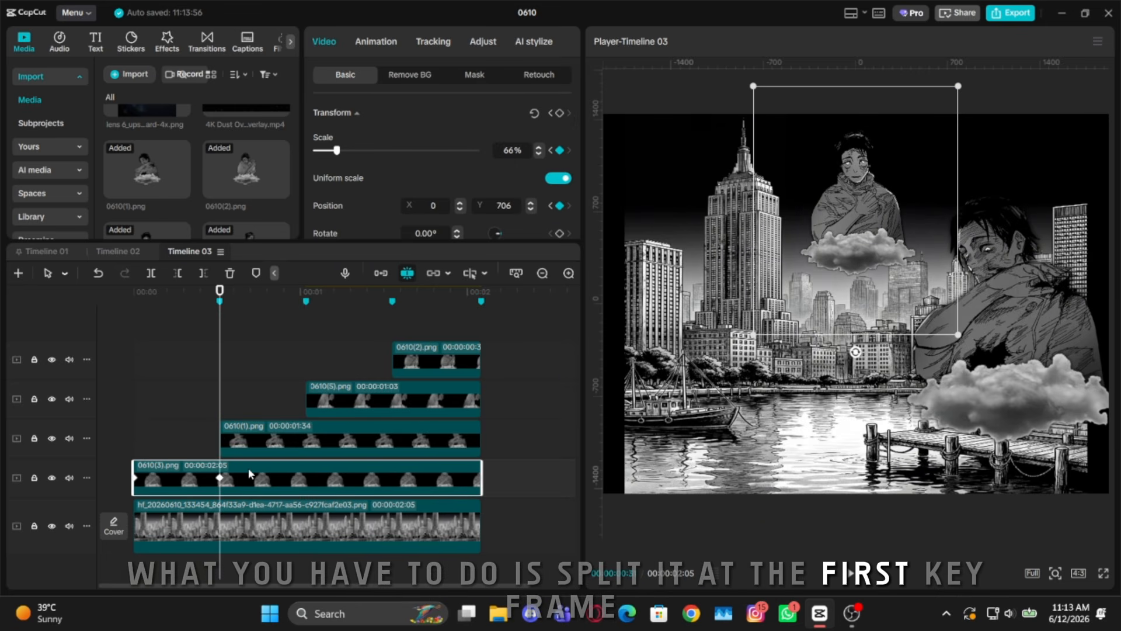
pyautogui.hotkey('ctrl', 'b')
pyautogui.click(254, 476)
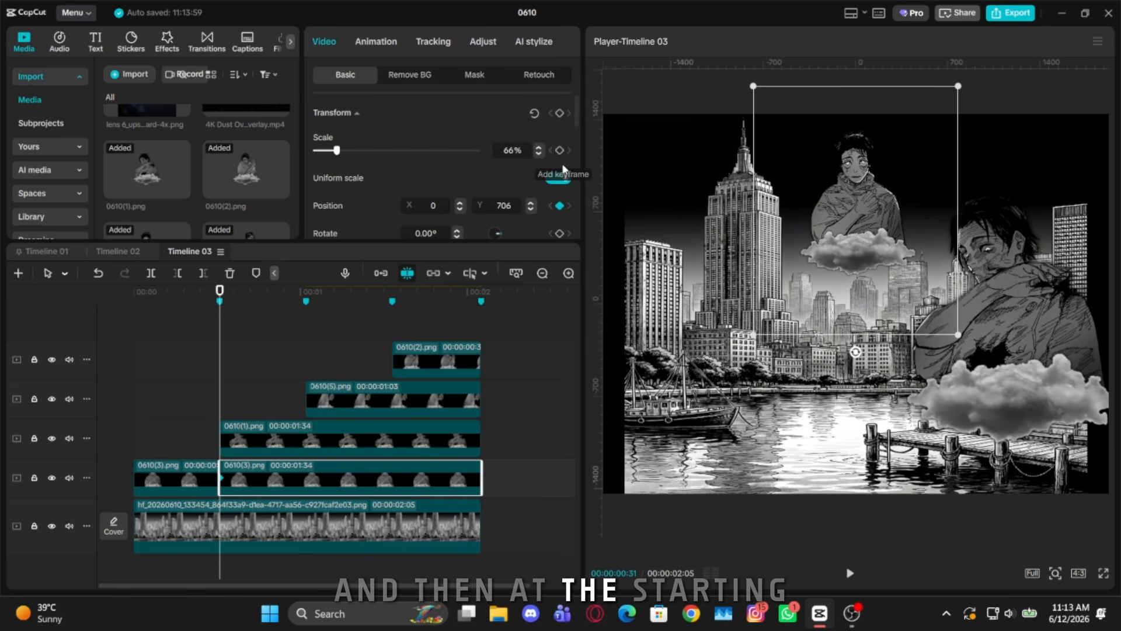
pyautogui.click(345, 150)
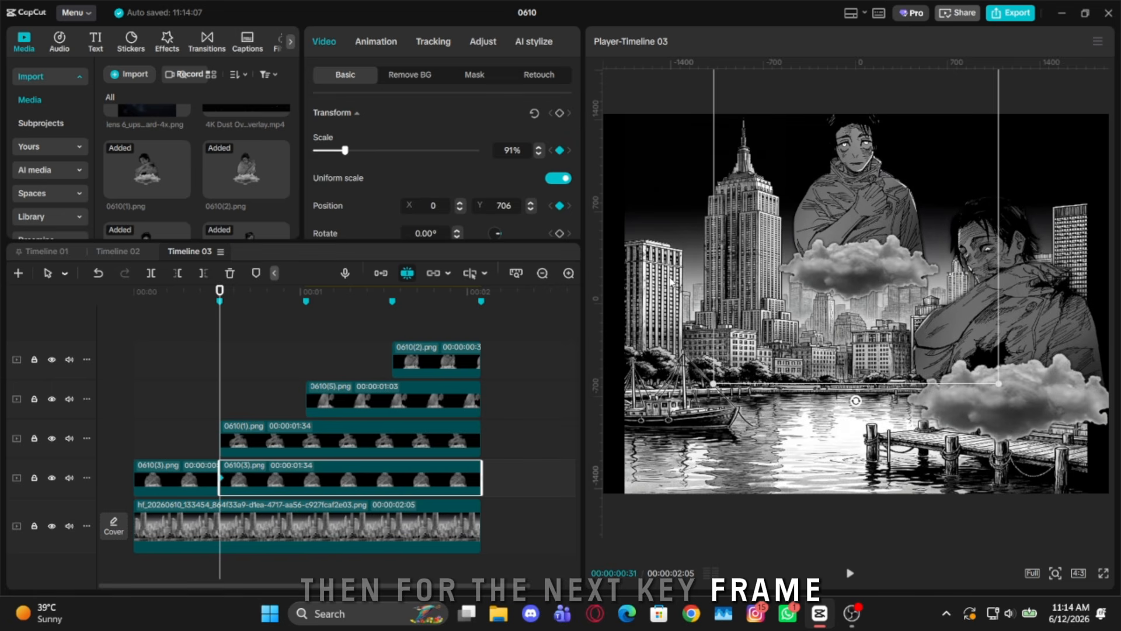
# One frame before the second beat, scale the second 0610(3).png piece to 42% and move it to X -407, Y 930
pyautogui.press('Down')
pyautogui.press('Left')
pyautogui.moveTo(345, 151); pyautogui.dragTo(329, 156)
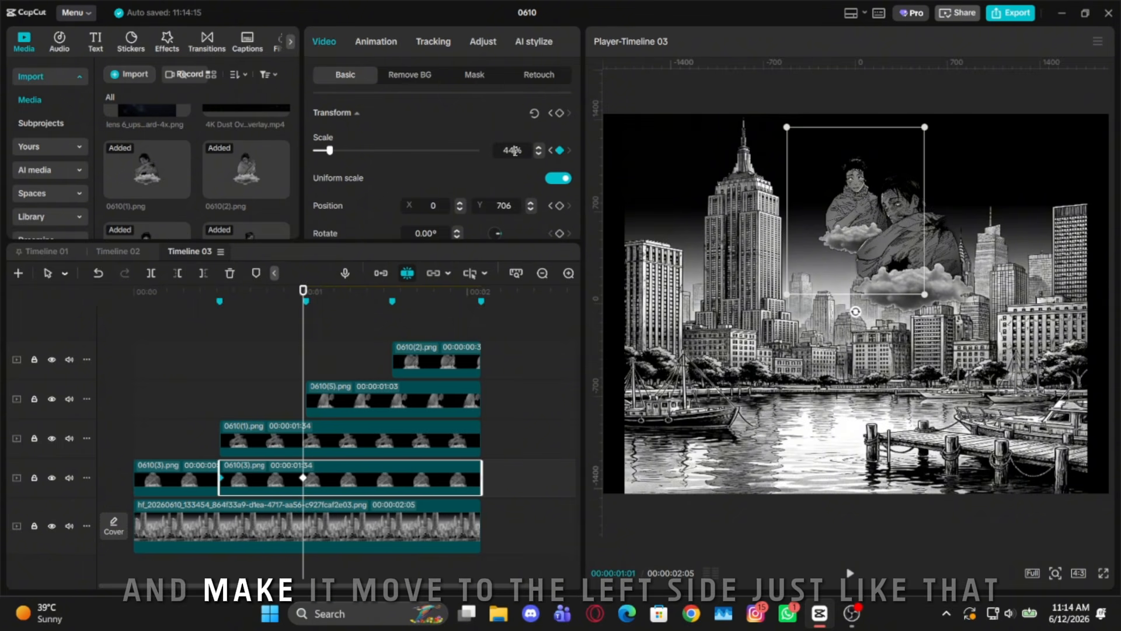
pyautogui.click(539, 154)
pyautogui.click(539, 154)
pyautogui.moveTo(869, 224); pyautogui.dragTo(818, 195)
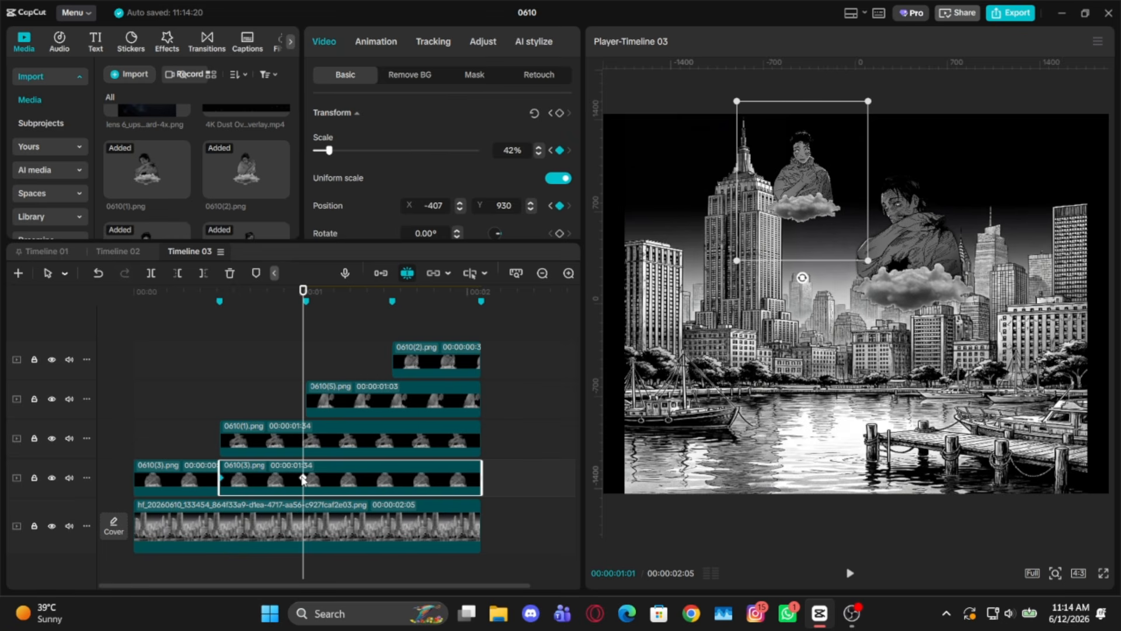
# Align the end keyframe of 0610(1).png with the second beat marker and play back the animation from the start
pyautogui.click(305, 442)
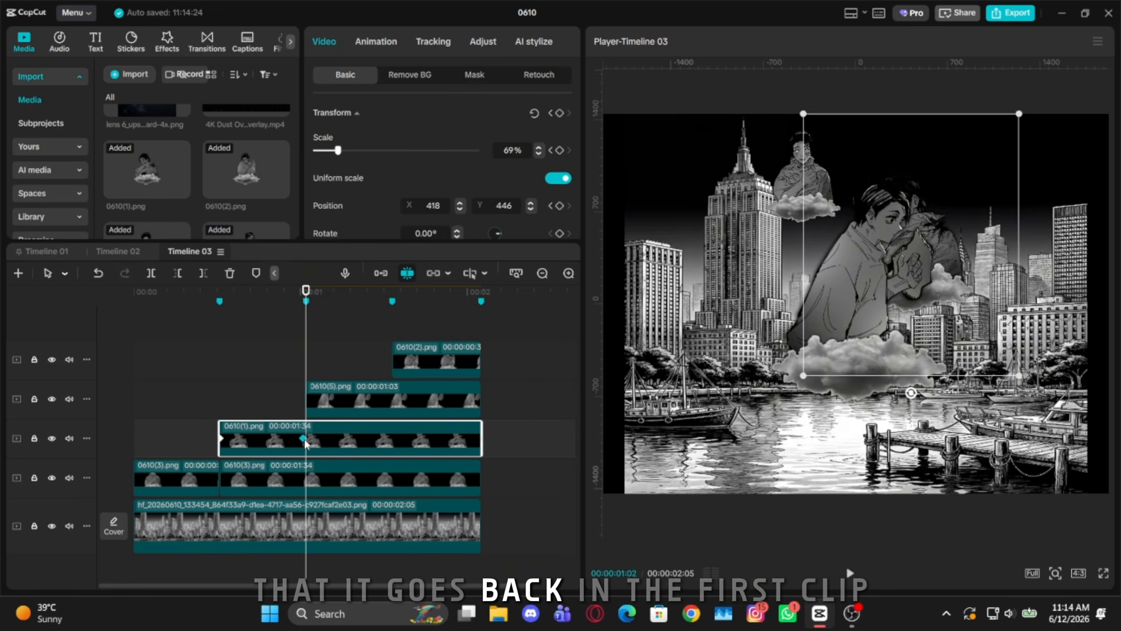
pyautogui.moveTo(304, 440); pyautogui.dragTo(307, 440)
pyautogui.press('Home')
pyautogui.press('space')
pyautogui.press('Up')
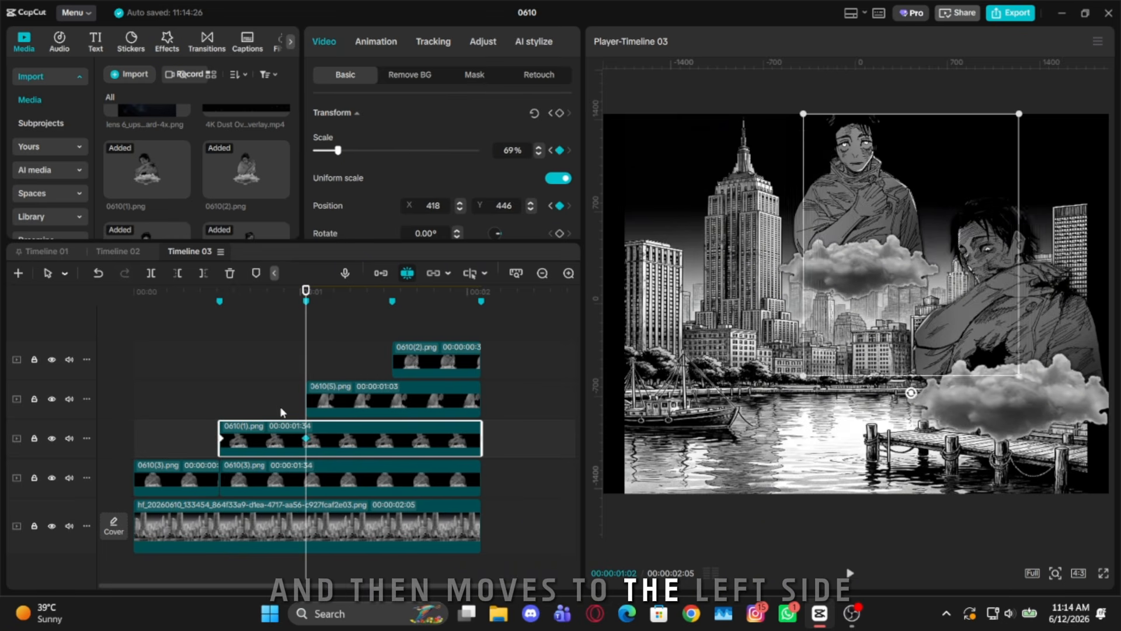
pyautogui.press('Up')
pyautogui.press('space')
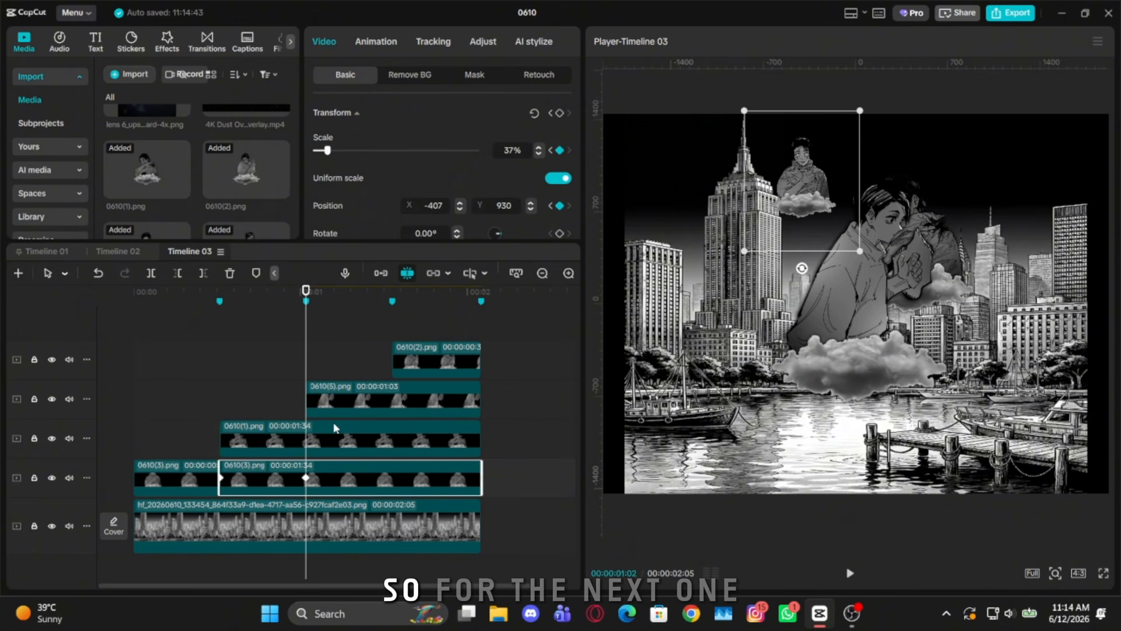
# Add scale and position keyframes to 0610(5).png at the second beat and enlarge it to 144%
pyautogui.click(334, 426)
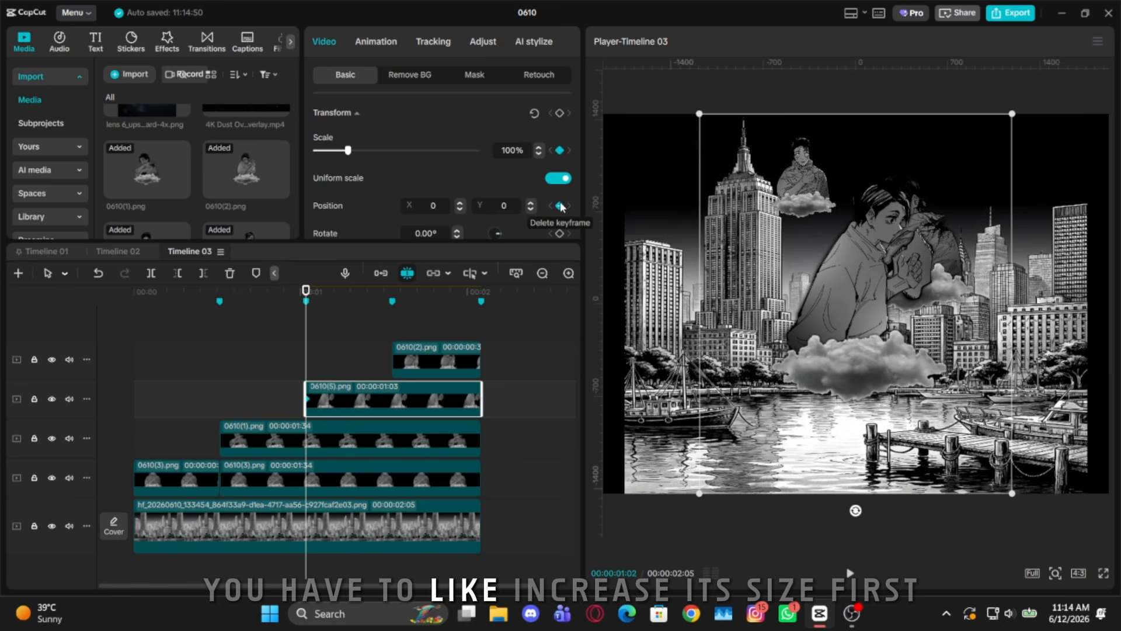
pyautogui.press('Down')
pyautogui.press('Up')
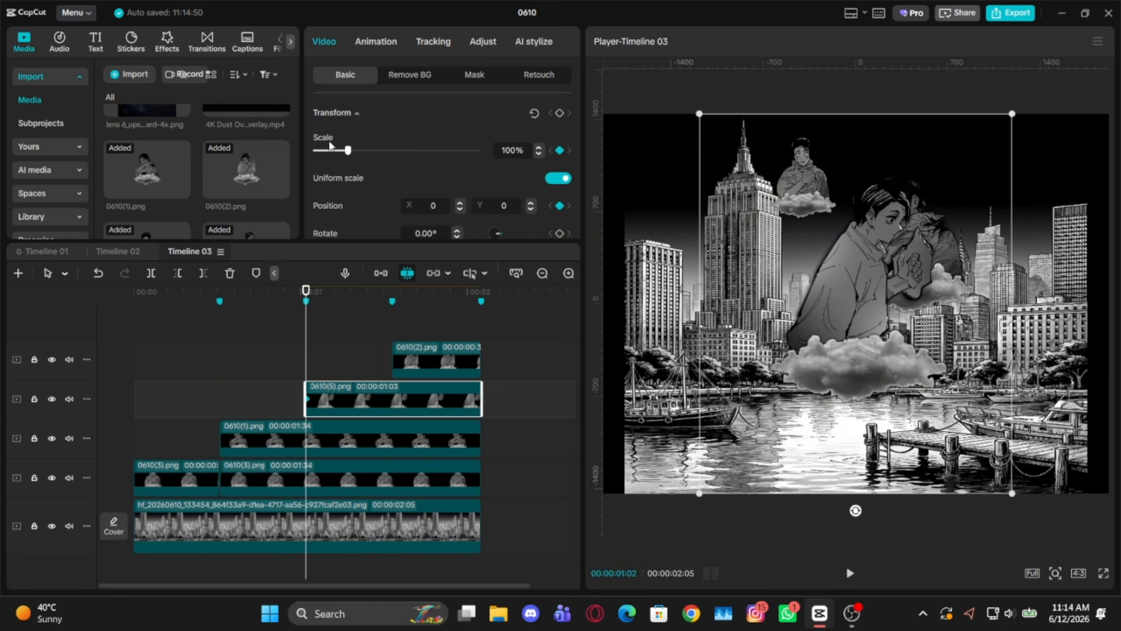
pyautogui.moveTo(349, 150); pyautogui.dragTo(362, 150)
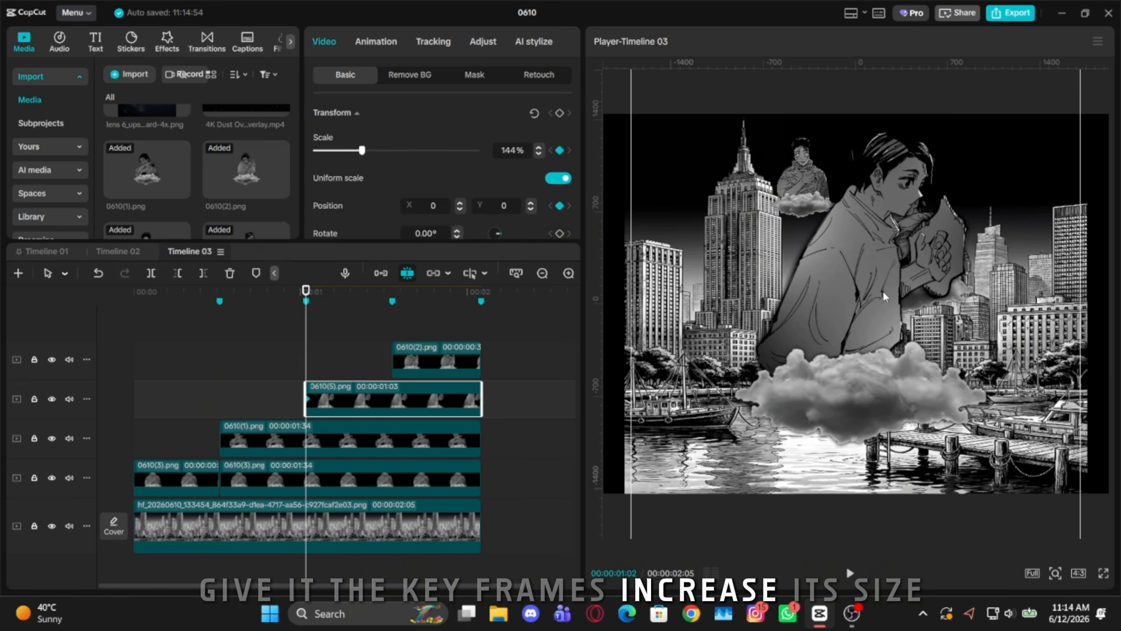
# Move 0610(5).png to X -1472, Y 0 at the second beat, and shrink it to 67% at X -474, Y 80 just before the third beat
pyautogui.moveTo(915, 328); pyautogui.dragTo(722, 328)
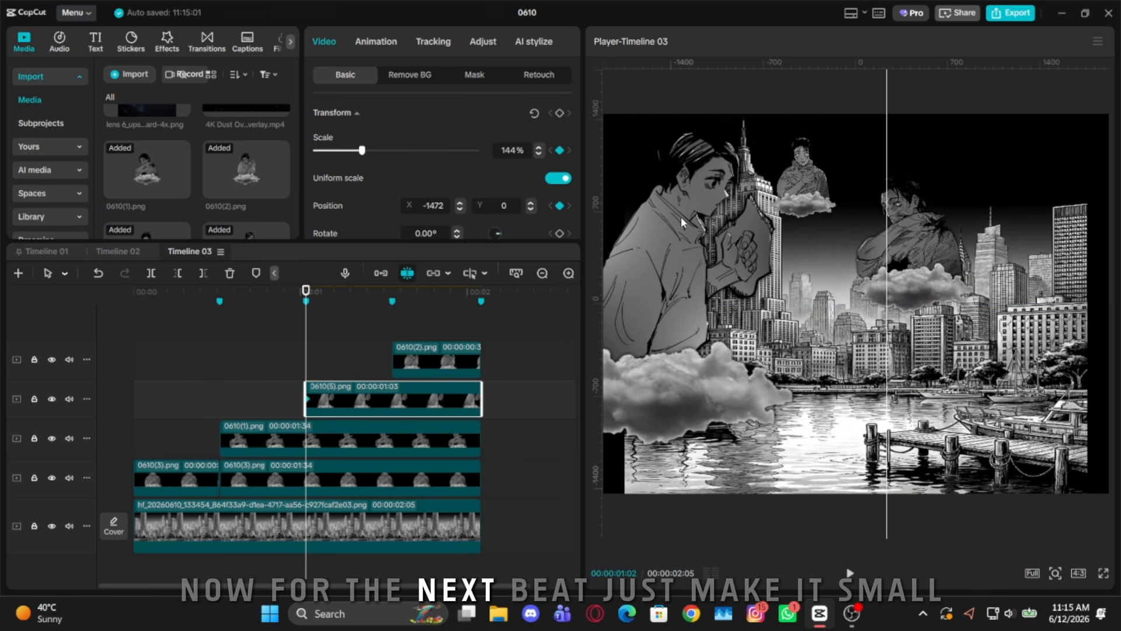
pyautogui.moveTo(362, 151); pyautogui.dragTo(338, 151)
pyautogui.scroll(1, 675, 250)
pyautogui.scroll(-3, 678, 258)
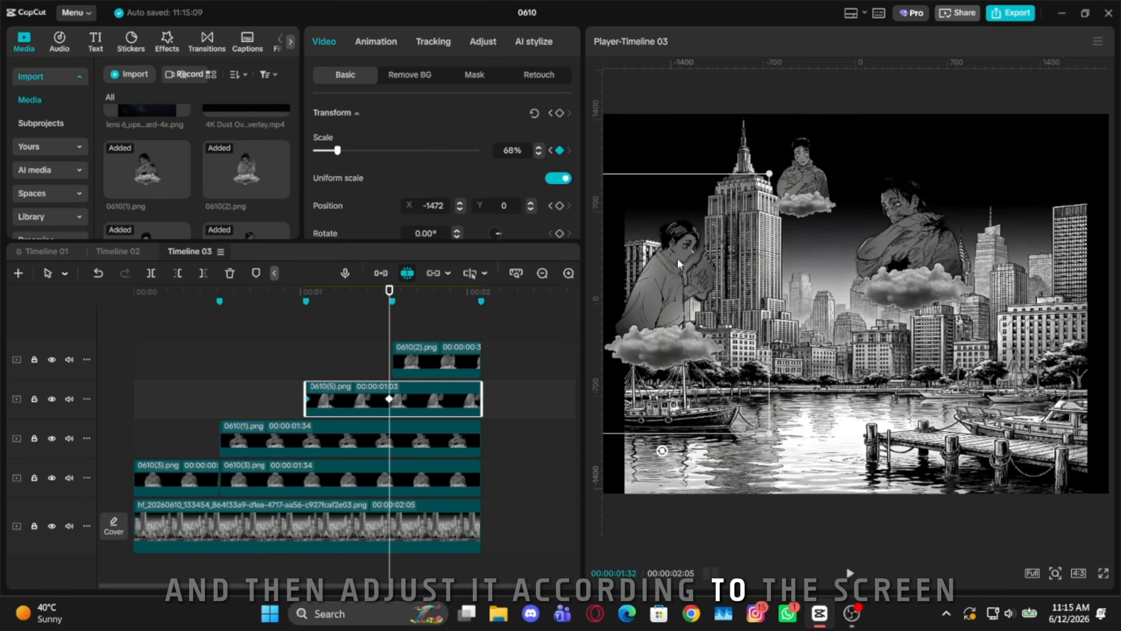
pyautogui.moveTo(677, 276); pyautogui.dragTo(809, 269)
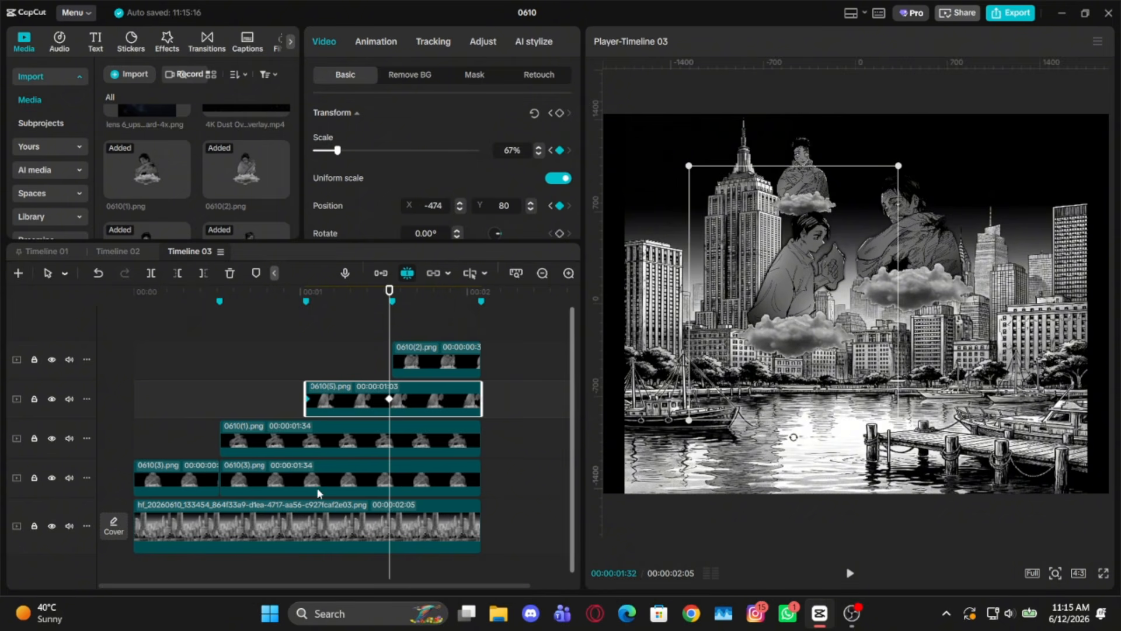
# Split the 0610(1).png and 0610(3).png clips at the second beat
pyautogui.click(353, 450)
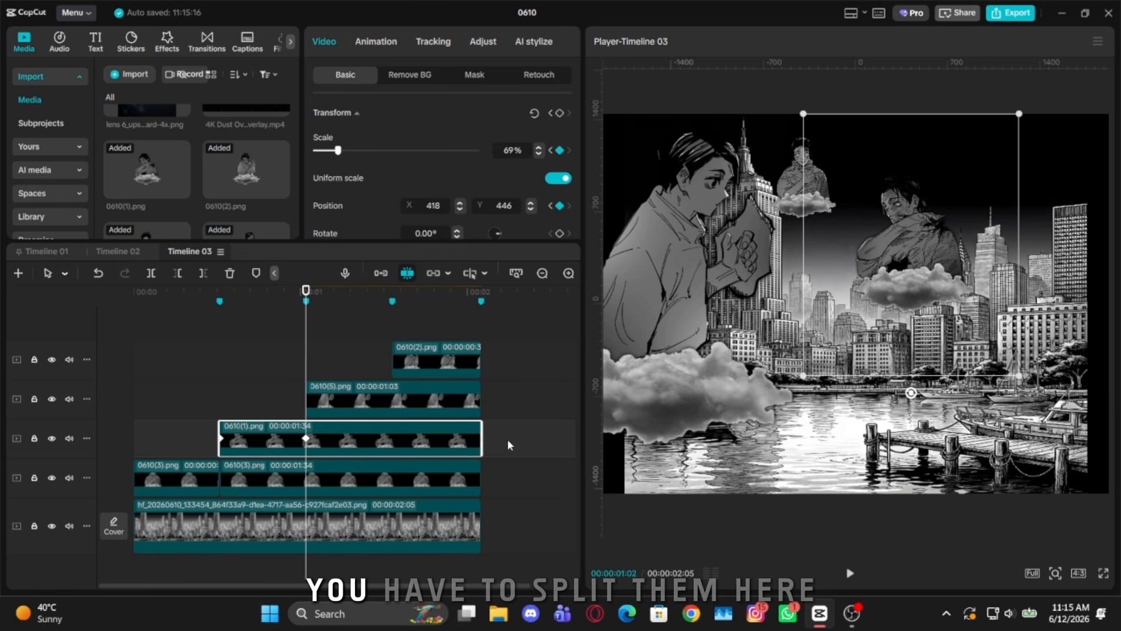
pyautogui.moveTo(507, 439); pyautogui.dragTo(442, 468)
pyautogui.hotkey('ctrl', 'b')
pyautogui.click(379, 438)
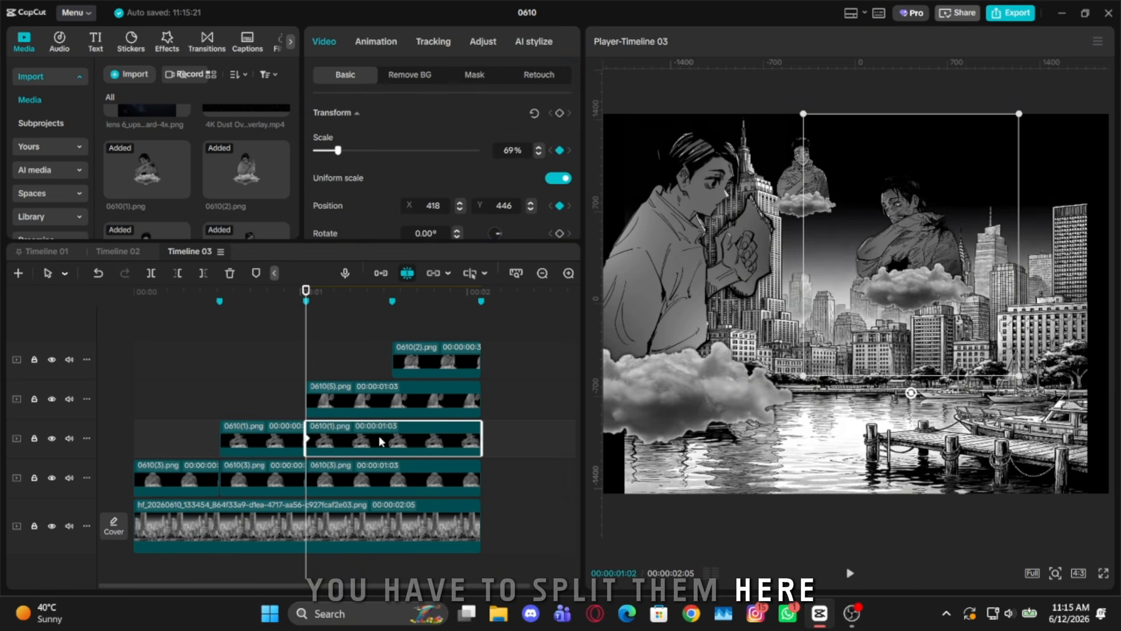
# Keyframe the second 0610(1).png piece from 100% at the second beat to 45% at X 538, Y 554 just before the third beat
pyautogui.click(560, 205)
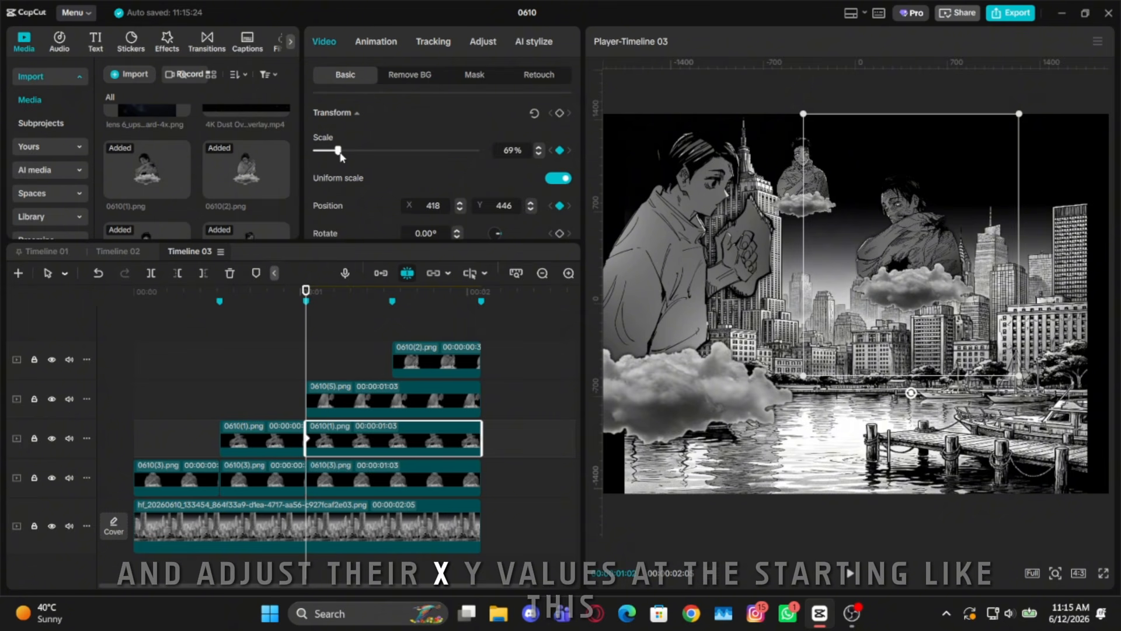
pyautogui.moveTo(341, 153); pyautogui.dragTo(349, 154)
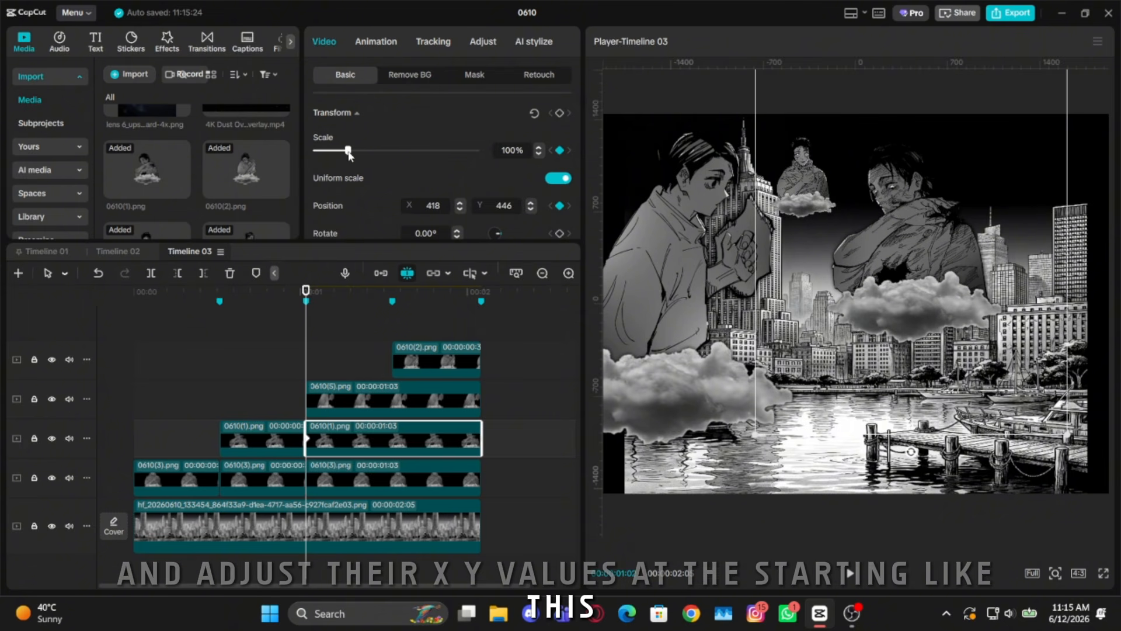
pyautogui.press('Down')
pyautogui.press('Left')
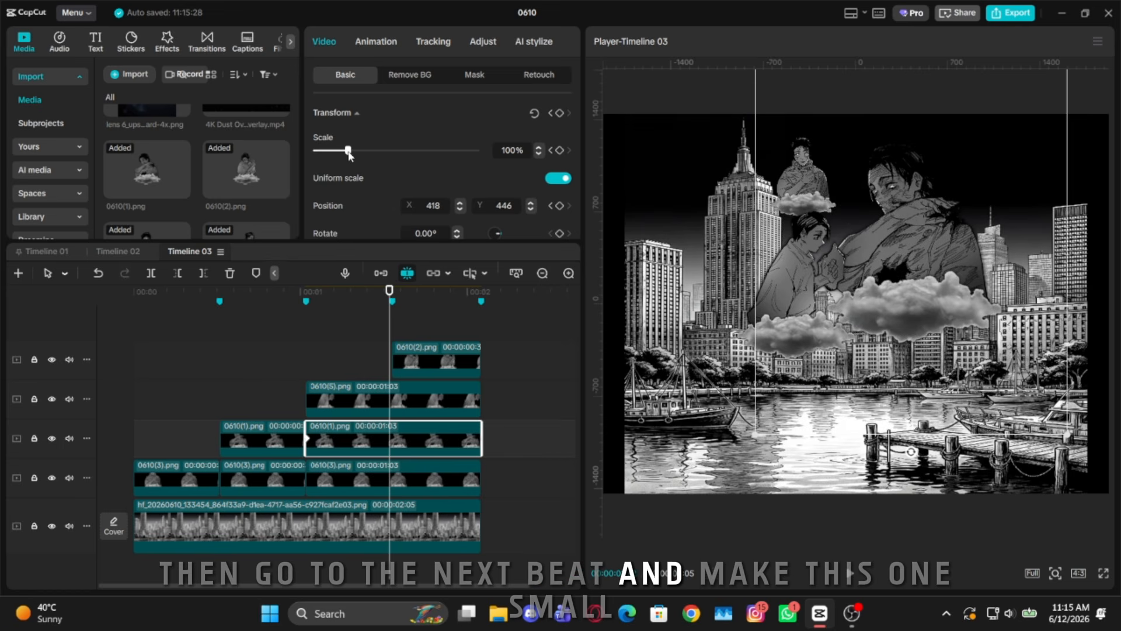
pyautogui.moveTo(349, 153); pyautogui.dragTo(333, 157)
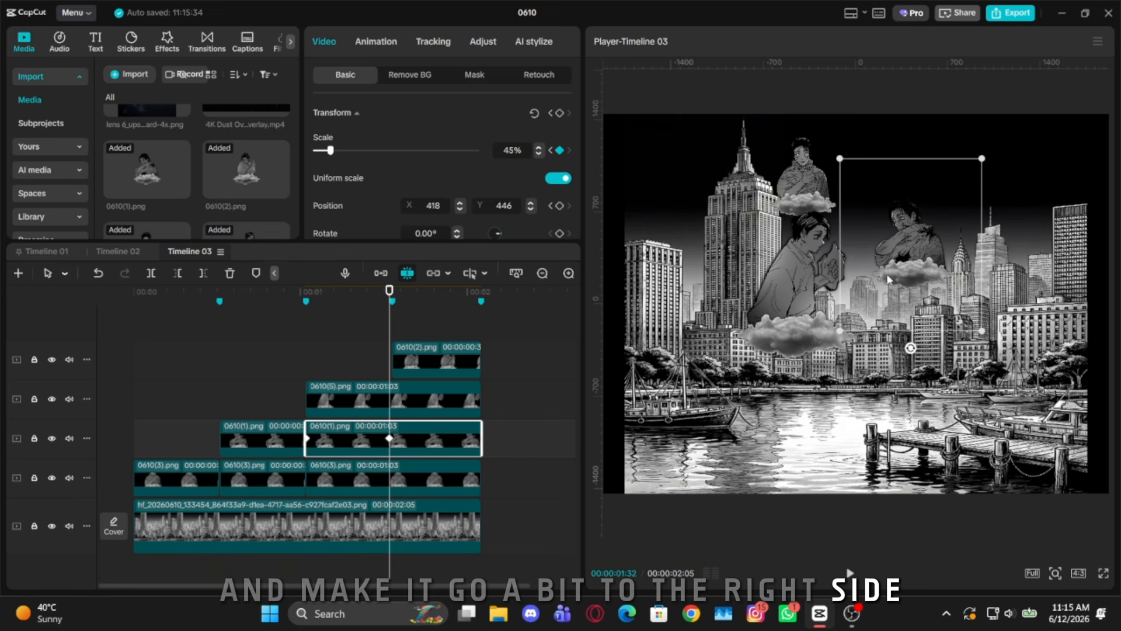
pyautogui.moveTo(926, 267); pyautogui.dragTo(946, 260)
# Reposition 0610(5).png to X -263, Y 177 at its end keyframe just before the third beat
pyautogui.click(461, 403)
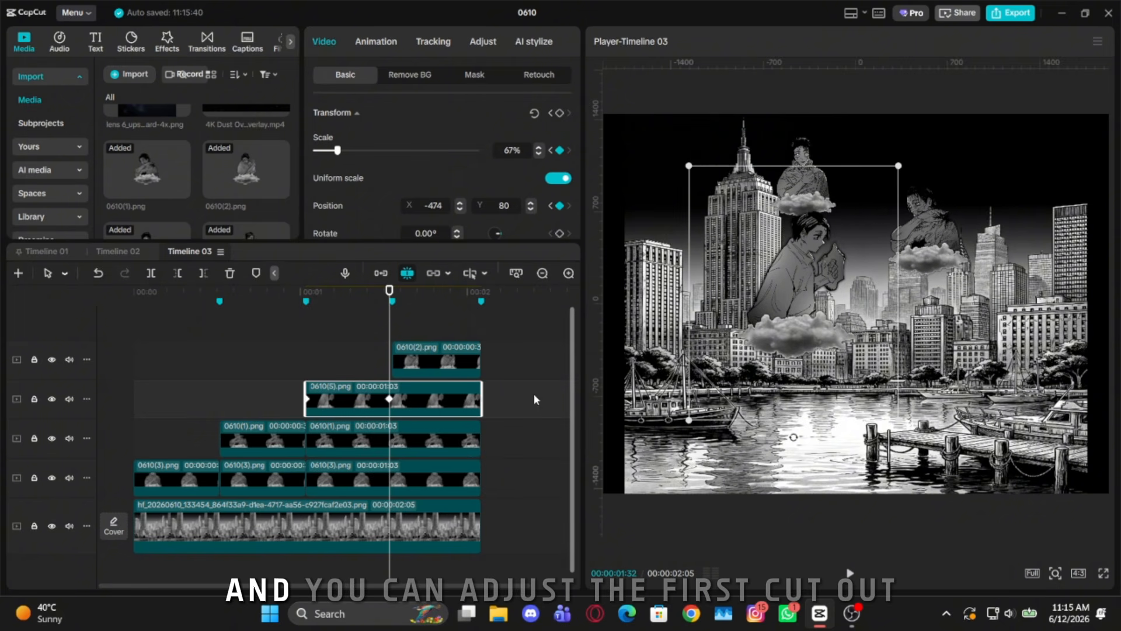
pyautogui.moveTo(843, 276); pyautogui.dragTo(854, 271)
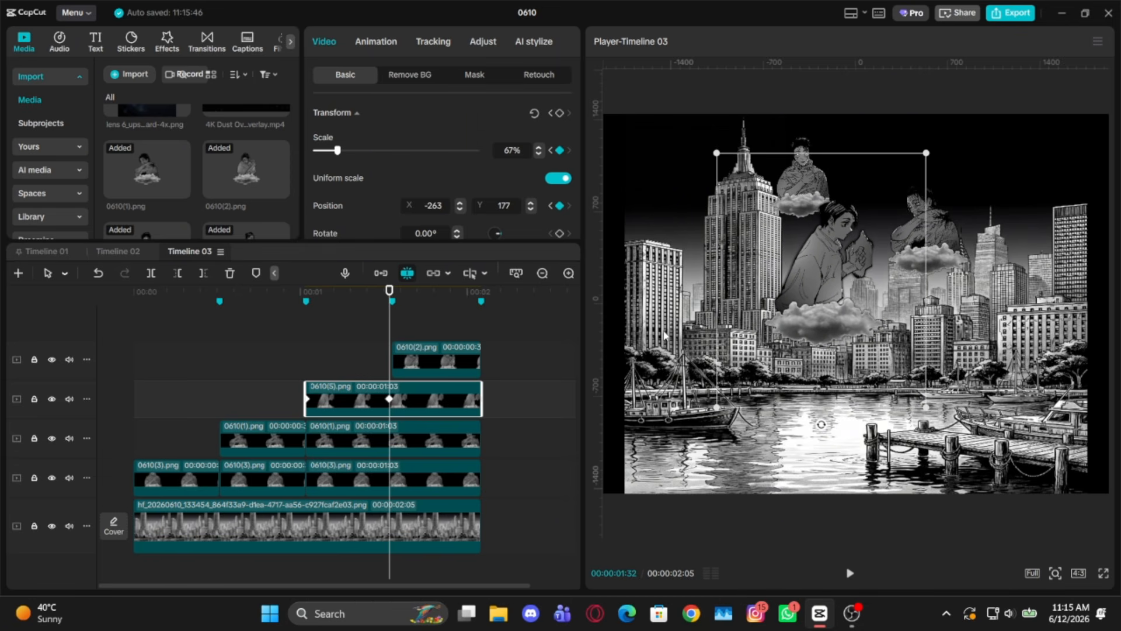
# Enlarge the third 0610(3).png piece to 46% at the second beat
pyautogui.click(394, 434)
pyautogui.click(402, 471)
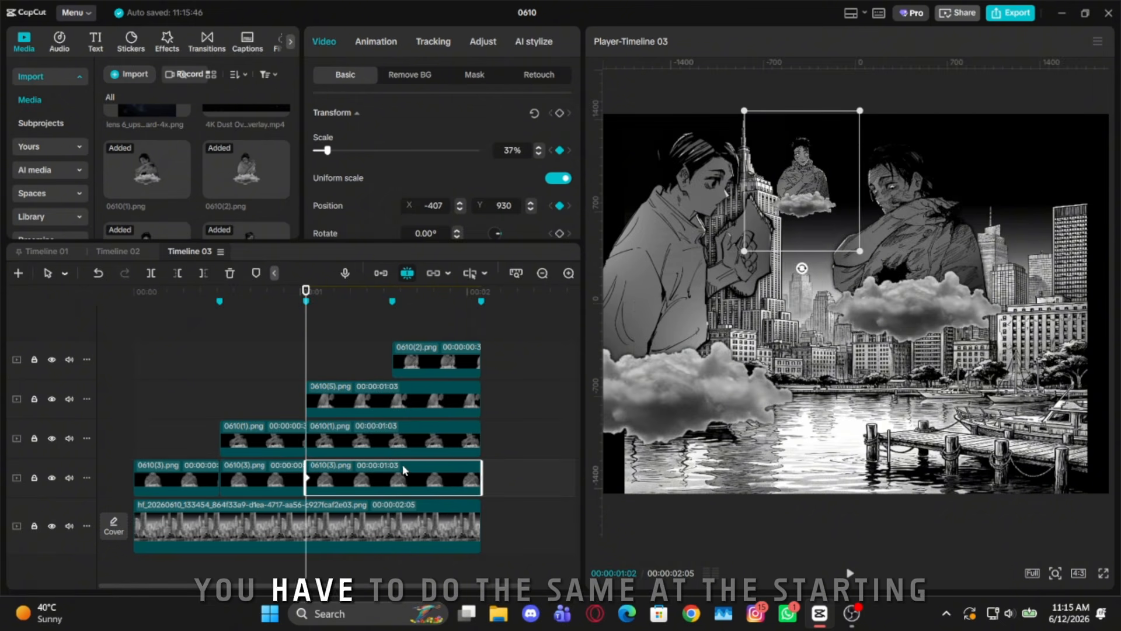
pyautogui.moveTo(326, 158); pyautogui.dragTo(333, 158)
# Shrink the third 0610(3).png piece at the third beat and shift it down and slightly right in the scene
pyautogui.press('Down')
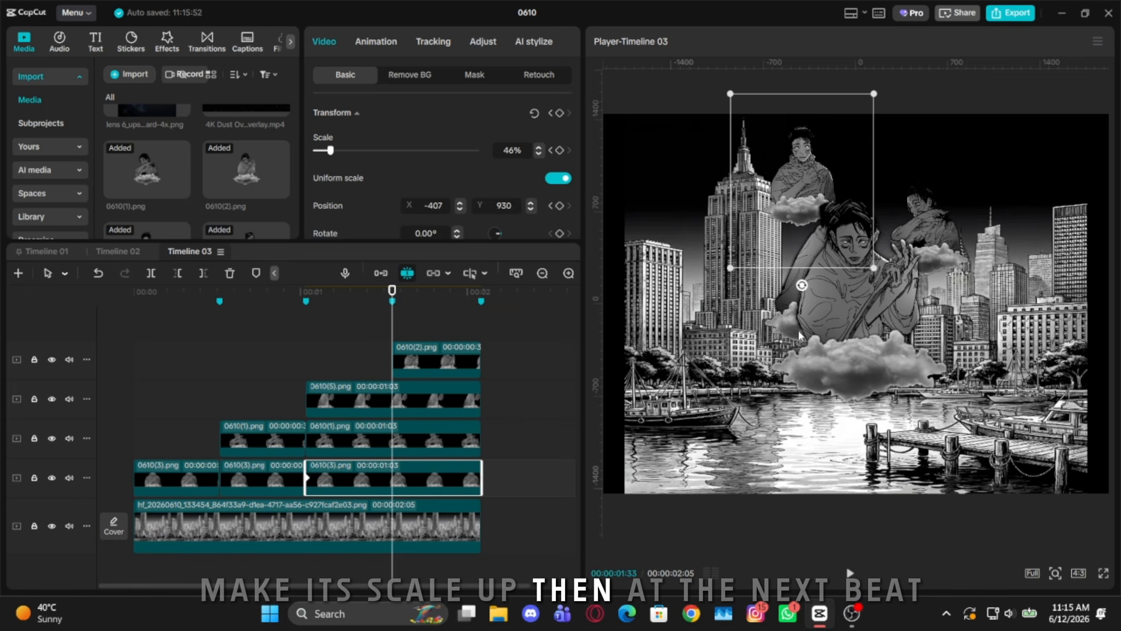
pyautogui.moveTo(731, 268)
pyautogui.mouseDown()
pyautogui.moveTo(744, 250)
pyautogui.moveTo(734, 247)
pyautogui.mouseUp()
pyautogui.click(937, 238)
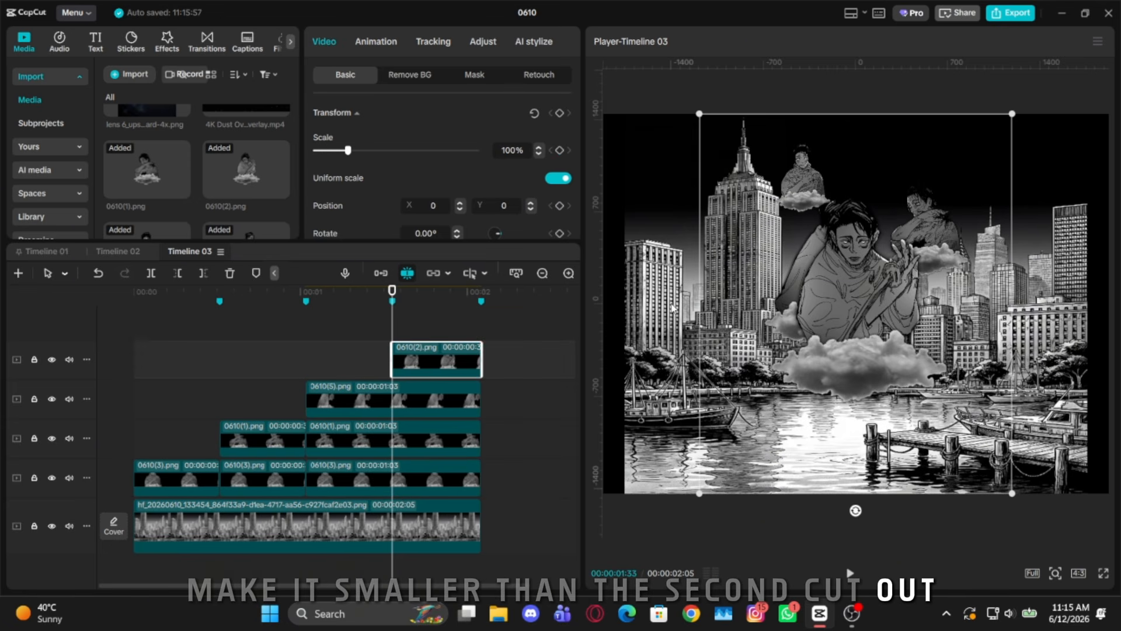
pyautogui.click(395, 482)
pyautogui.scroll(-7, 510, 150)
pyautogui.moveTo(814, 177); pyautogui.dragTo(829, 213)
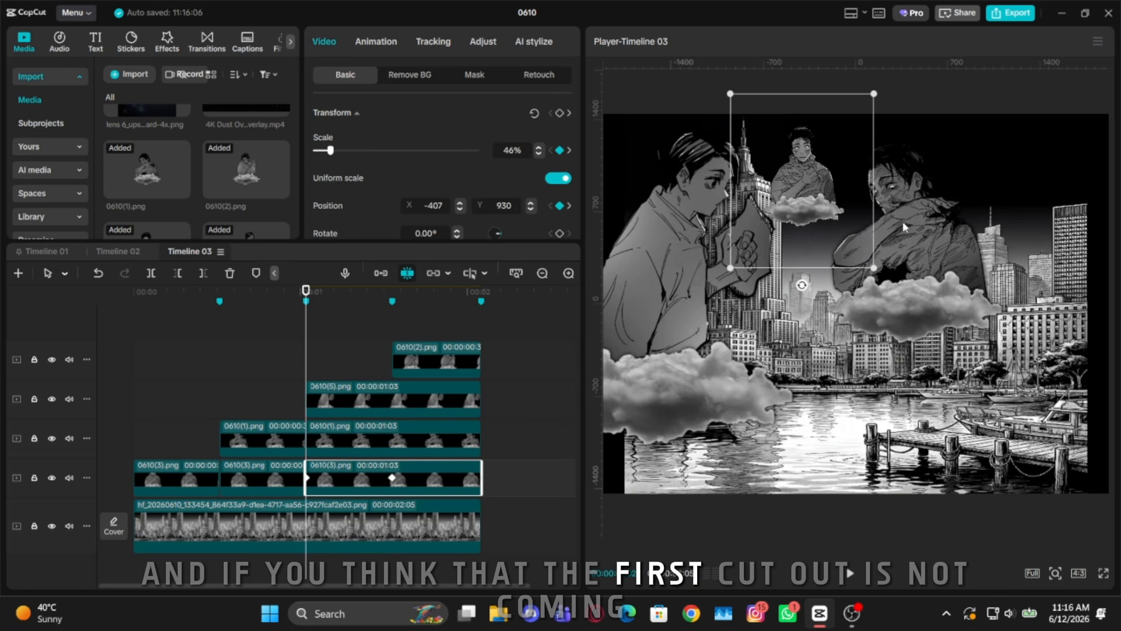
# Lower 0610(5).png to X -1558, Y -413 at its starting keyframe on the second beat
pyautogui.click(397, 409)
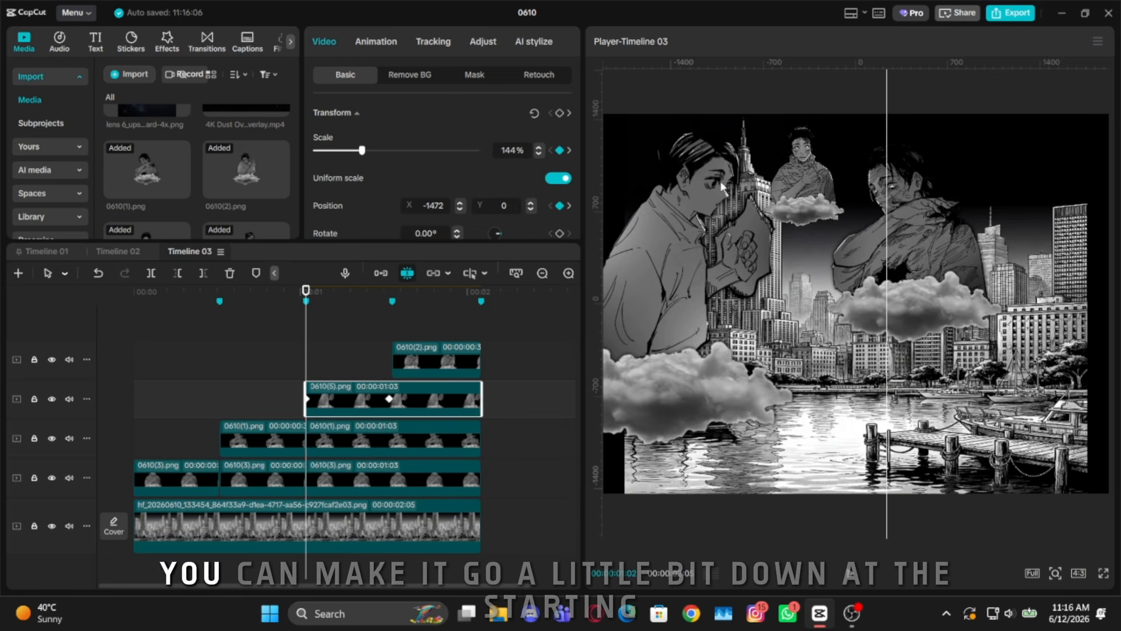
pyautogui.moveTo(672, 169); pyautogui.dragTo(700, 250)
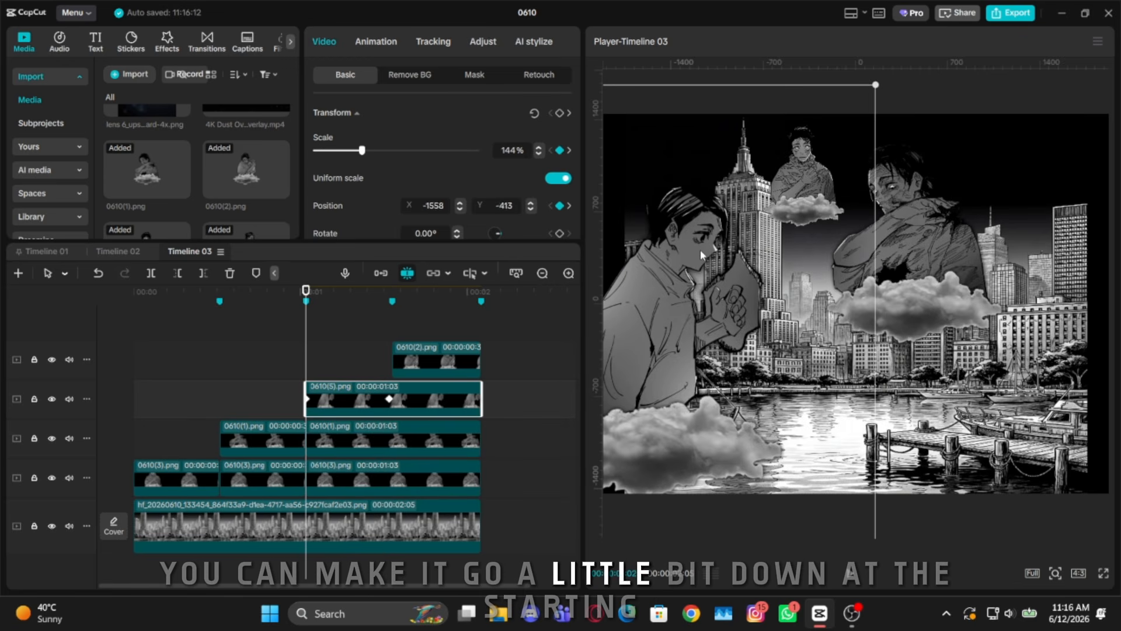
# Preview the cutout movement frame by frame from the second beat to the third beat
pyautogui.press('space')
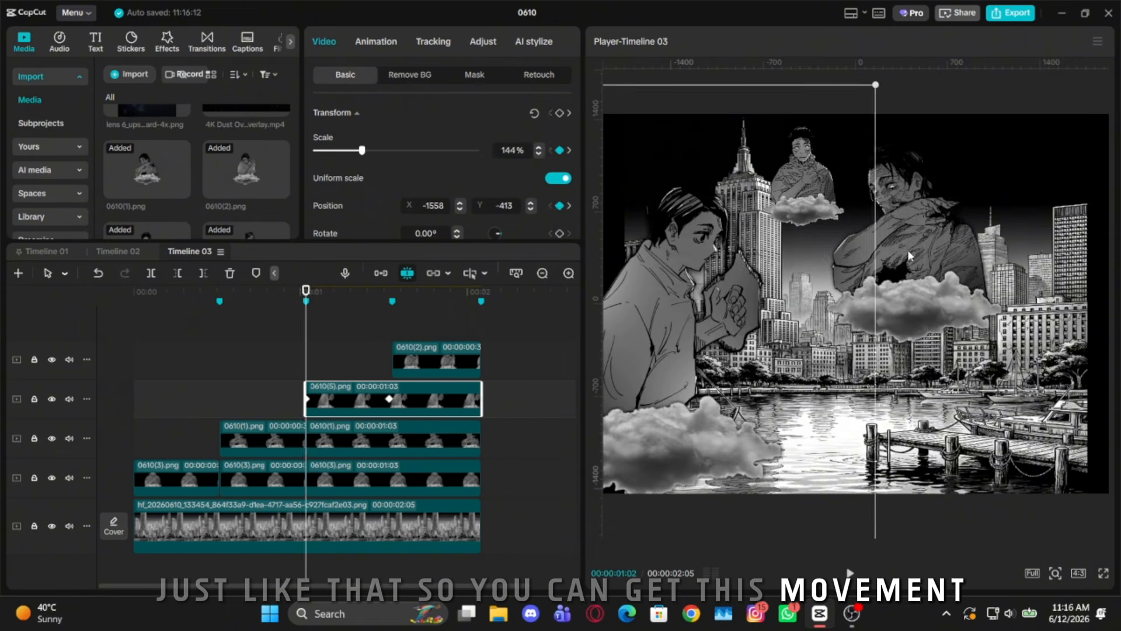
pyautogui.press('Right')
pyautogui.press('Right')
pyautogui.press('Right')
pyautogui.press('Right')
pyautogui.press('Right')
pyautogui.press('Right')
pyautogui.press('Right')
pyautogui.press('Right')
pyautogui.press('Right')
pyautogui.press('Right')
pyautogui.press('Right')
pyautogui.press('Right')
pyautogui.press('Right')
pyautogui.press('Right')
pyautogui.press('Right')
pyautogui.press('Right')
pyautogui.press('Right')
pyautogui.press('Right')
pyautogui.press('Right')
pyautogui.press('Right')
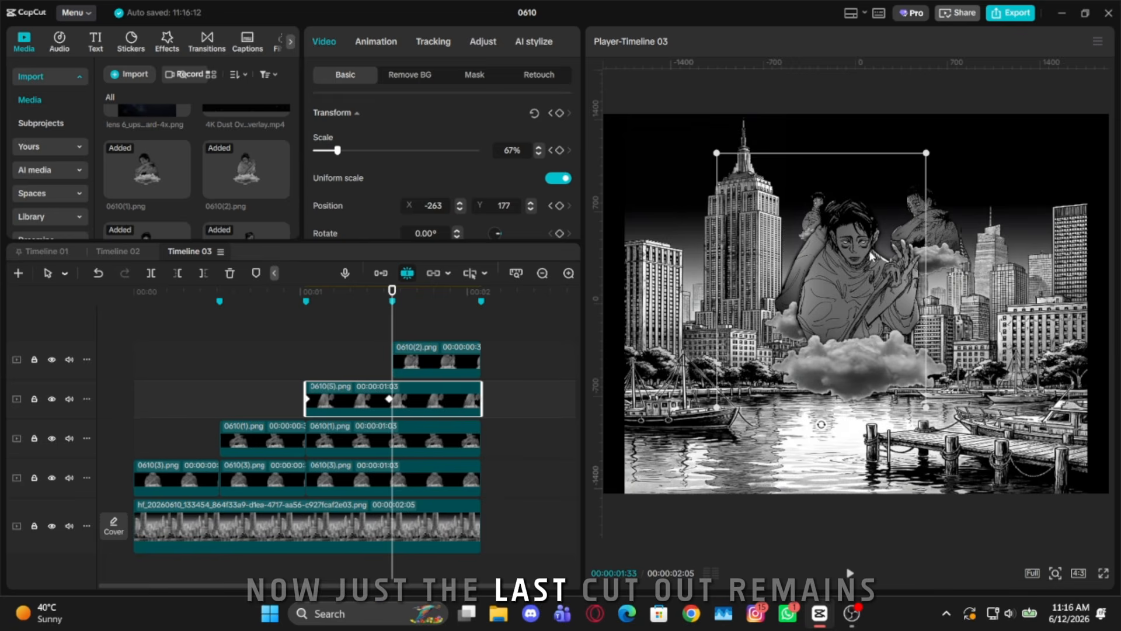
# Align the end keyframes with the third beat and split 0610(5).png, 0610(1).png and 0610(3).png there
pyautogui.click(395, 449)
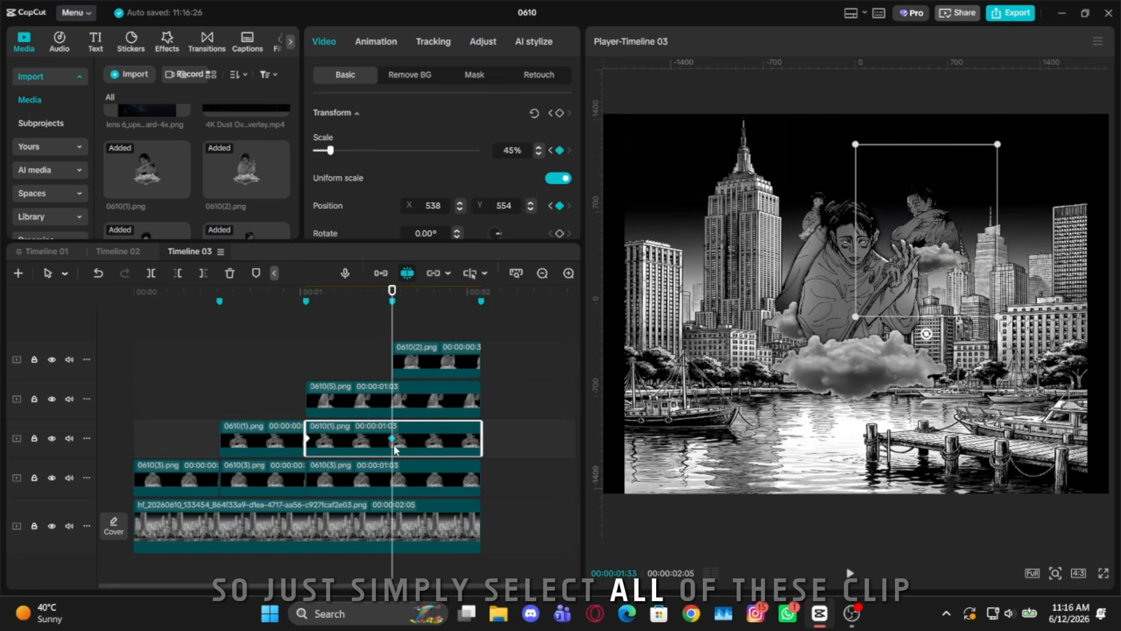
pyautogui.click(395, 477)
pyautogui.moveTo(518, 483); pyautogui.dragTo(461, 405)
pyautogui.hotkey('ctrl', 'b')
pyautogui.click(466, 400)
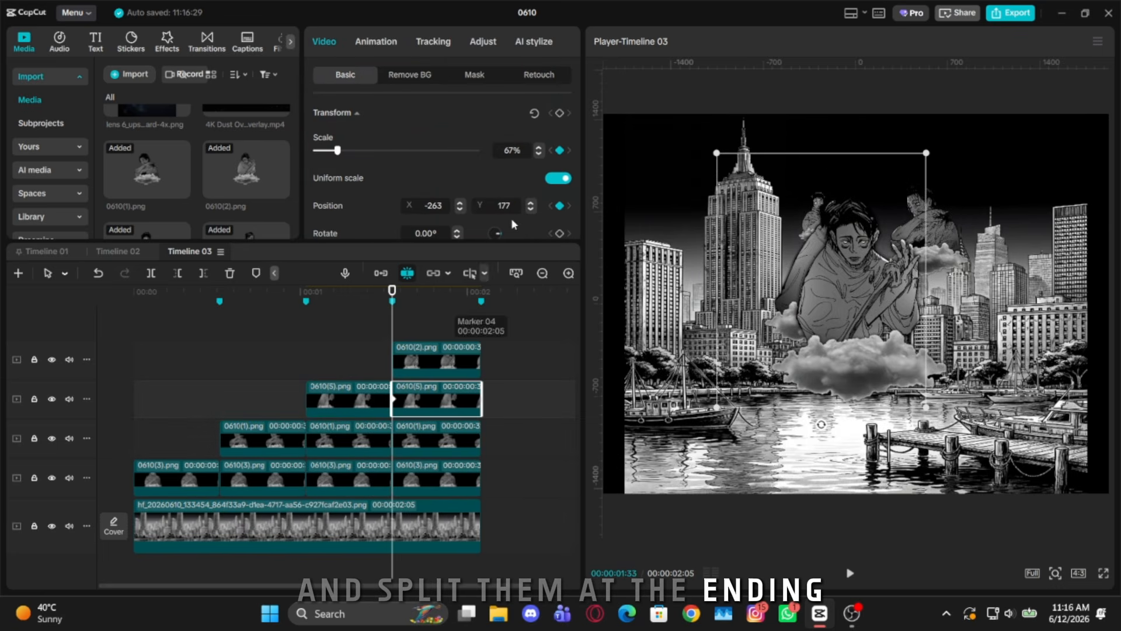
# Add scale and position keyframes to 0610(2).png at the third beat, enlarging it to 142% at X 1480, Y -601
pyautogui.click(430, 363)
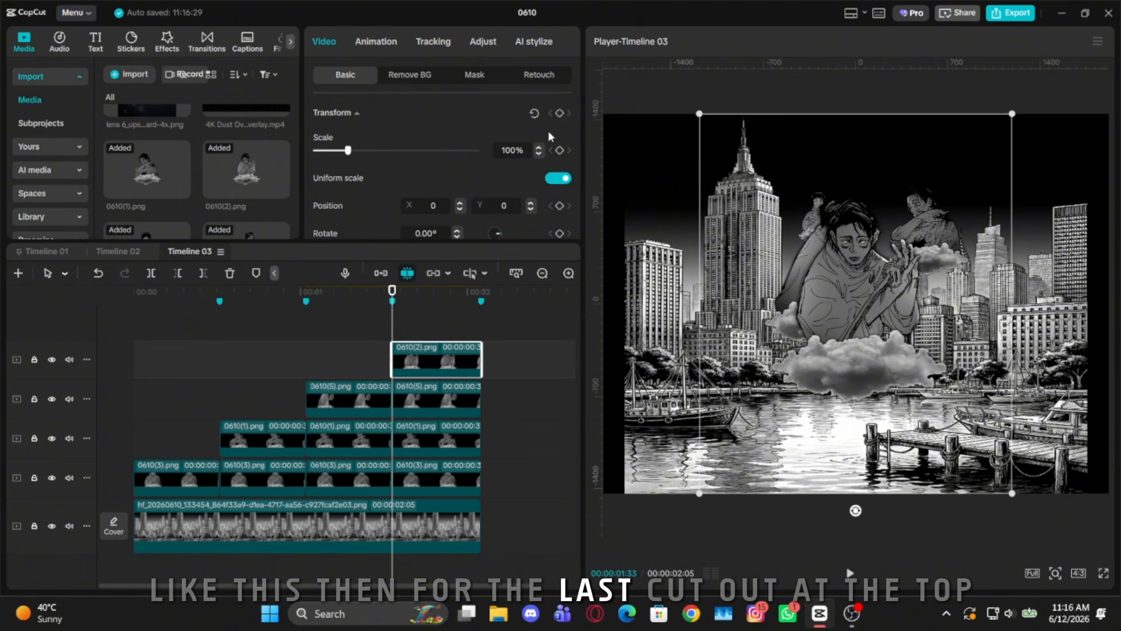
pyautogui.click(561, 205)
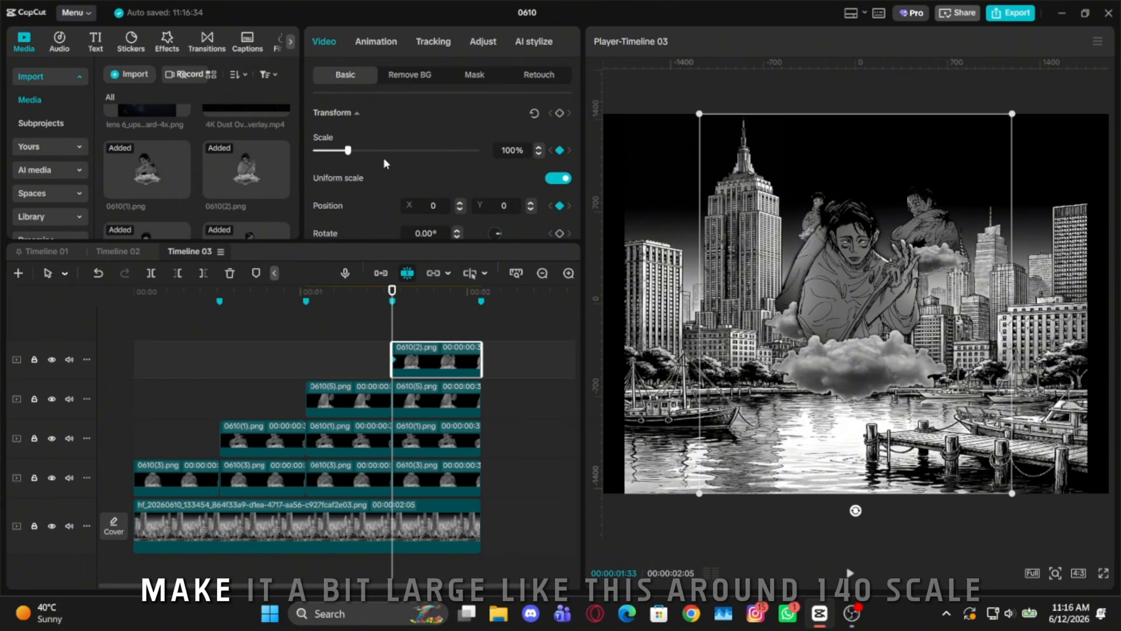
pyautogui.moveTo(342, 154); pyautogui.dragTo(361, 153)
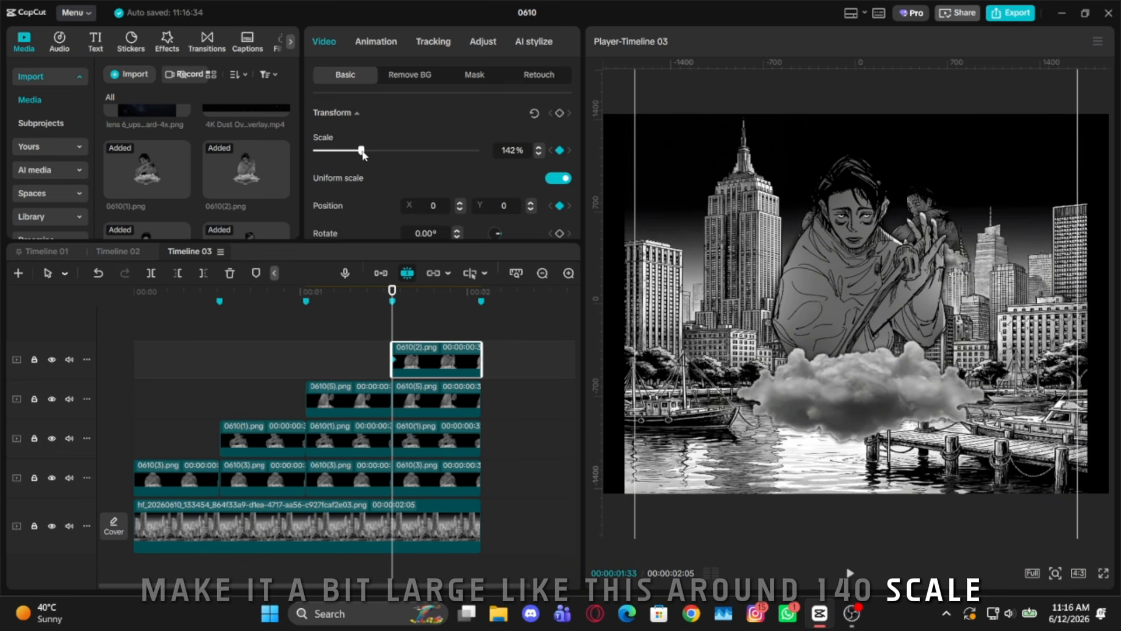
pyautogui.moveTo(838, 303); pyautogui.dragTo(1056, 394)
# On the last frame, shrink 0610(2).png to 70% and move it to X 374, Y -205
pyautogui.press('Down')
pyautogui.moveTo(361, 151); pyautogui.dragTo(340, 154)
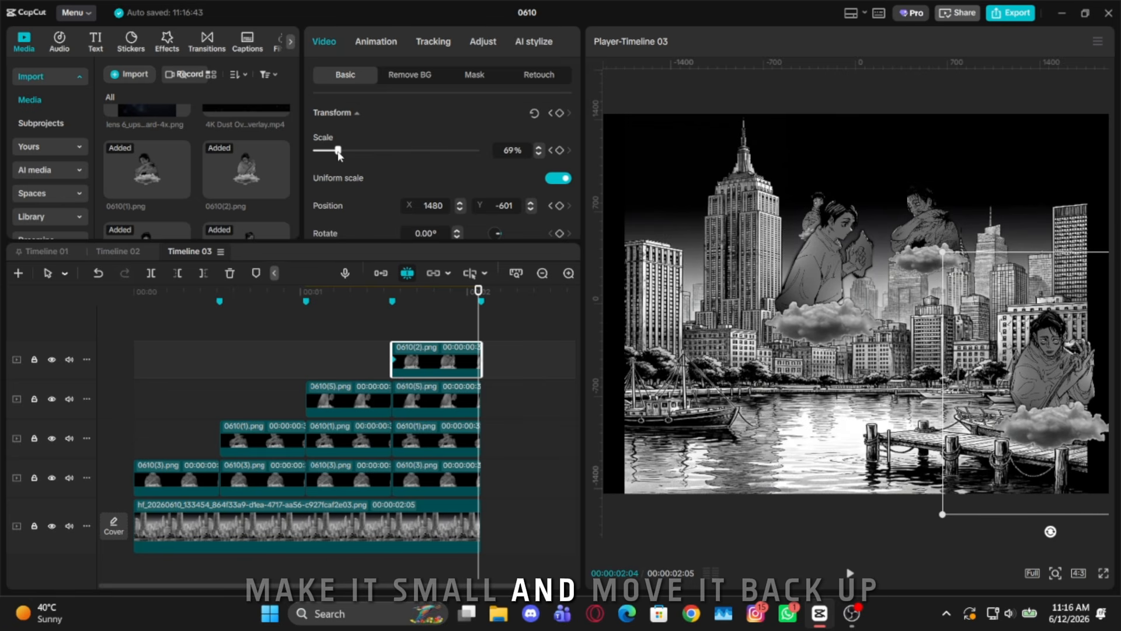
pyautogui.moveTo(1030, 390); pyautogui.dragTo(911, 338)
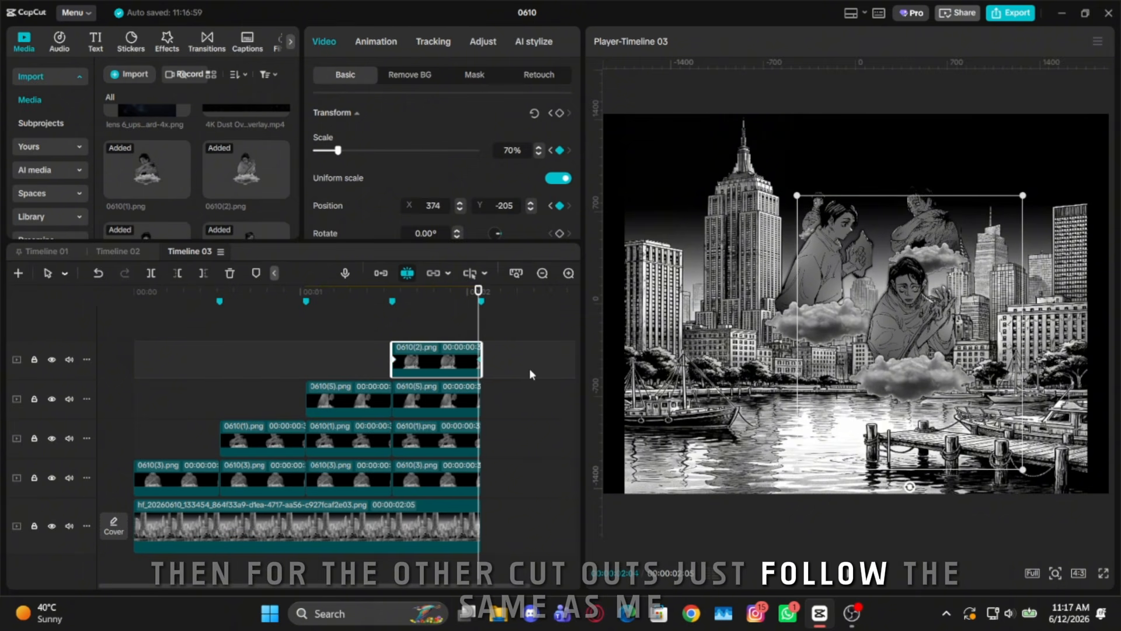
# Enlarge the last 0610(5).png piece to 84% at the third beat
pyautogui.press('Up')
pyautogui.click(450, 398)
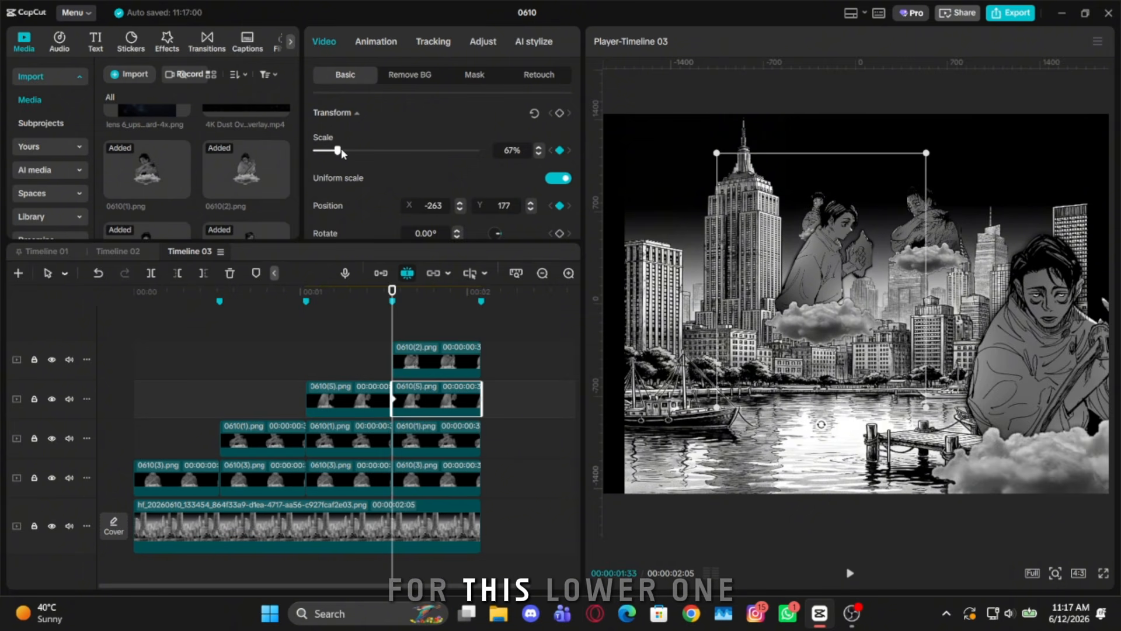
pyautogui.moveTo(341, 148); pyautogui.dragTo(345, 151)
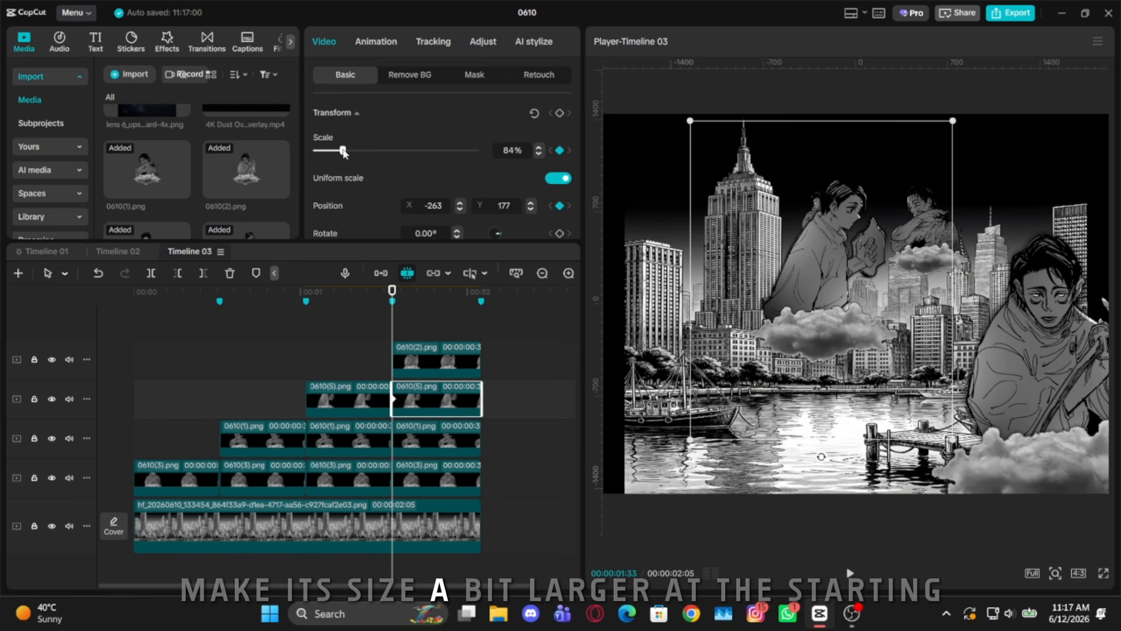
# On the last frame, shrink the last 0610(5).png piece to 48% and shift it left in the scene
pyautogui.click(395, 435)
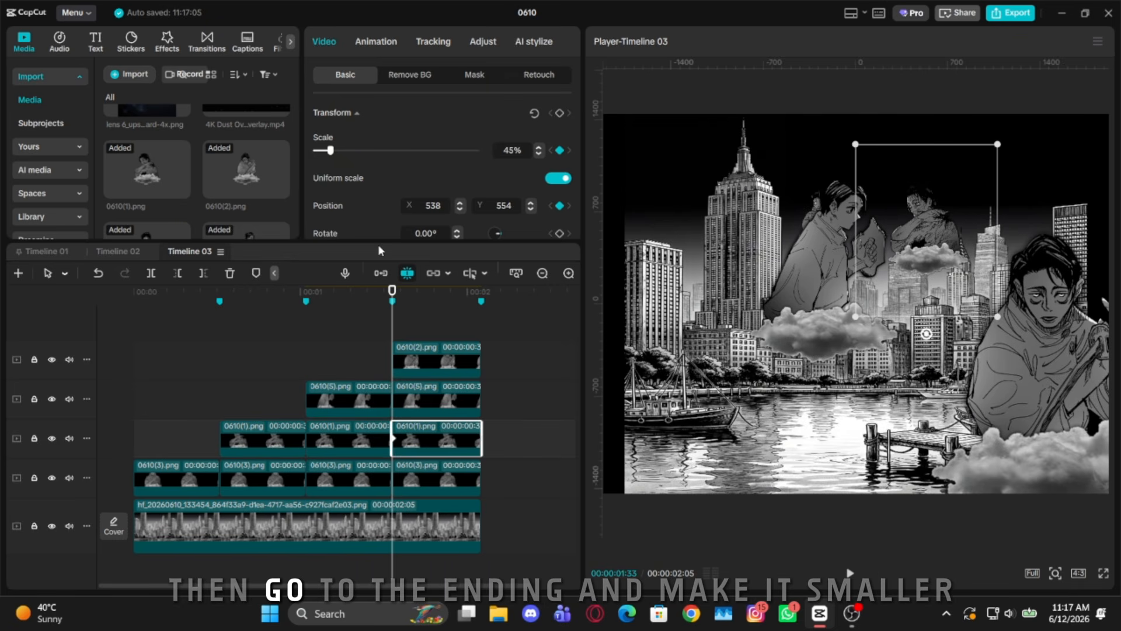
pyautogui.click(469, 400)
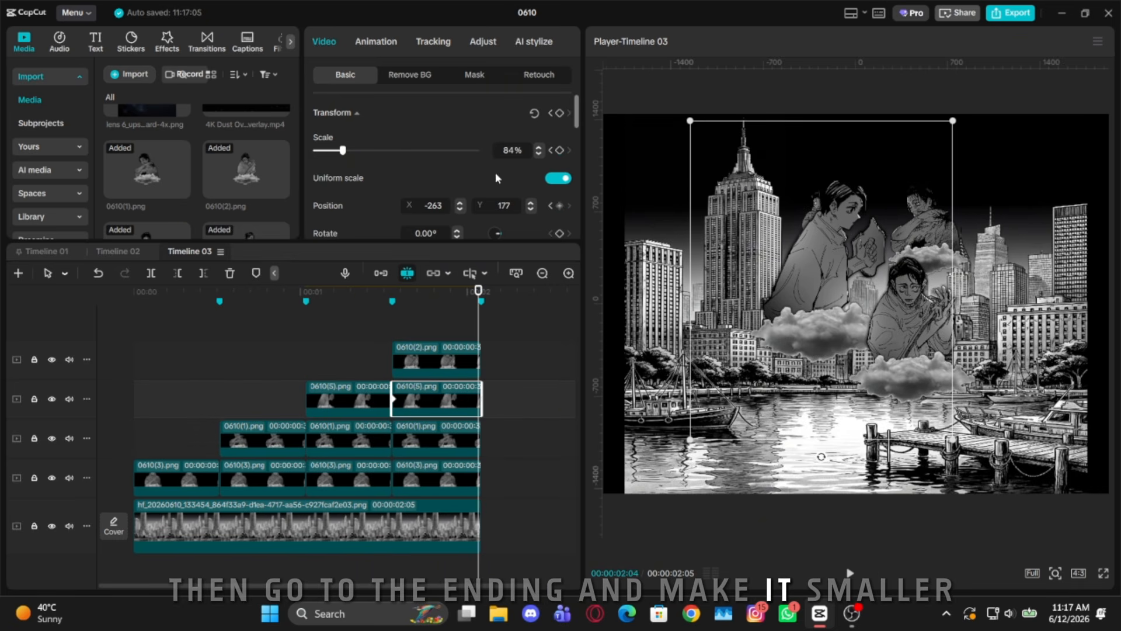
pyautogui.moveTo(343, 151); pyautogui.dragTo(331, 151)
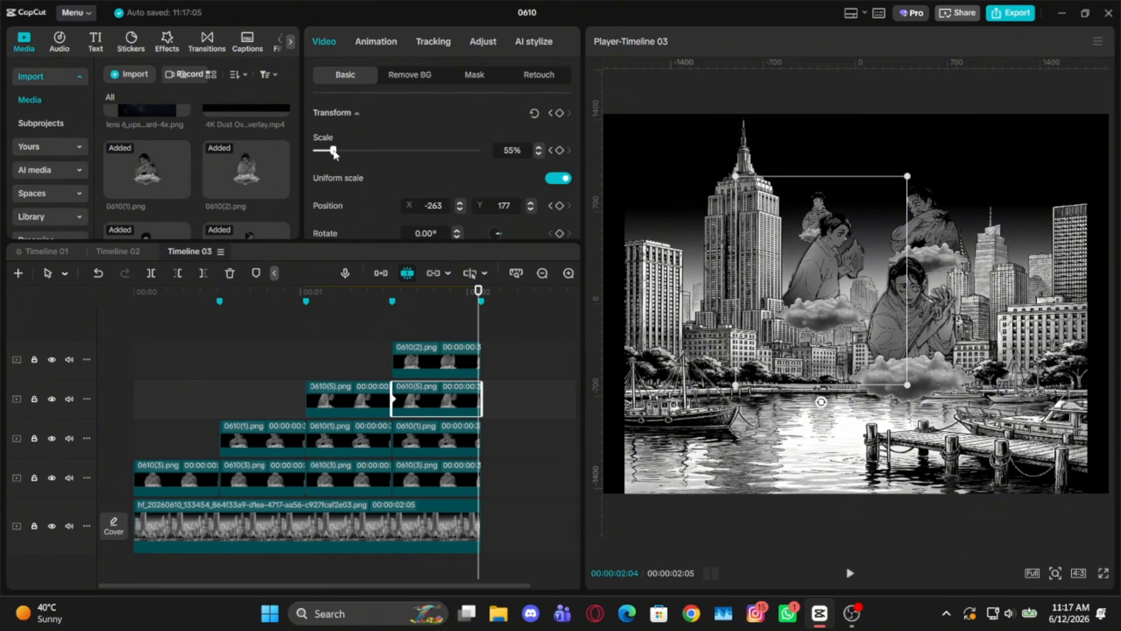
pyautogui.moveTo(857, 312); pyautogui.dragTo(812, 313)
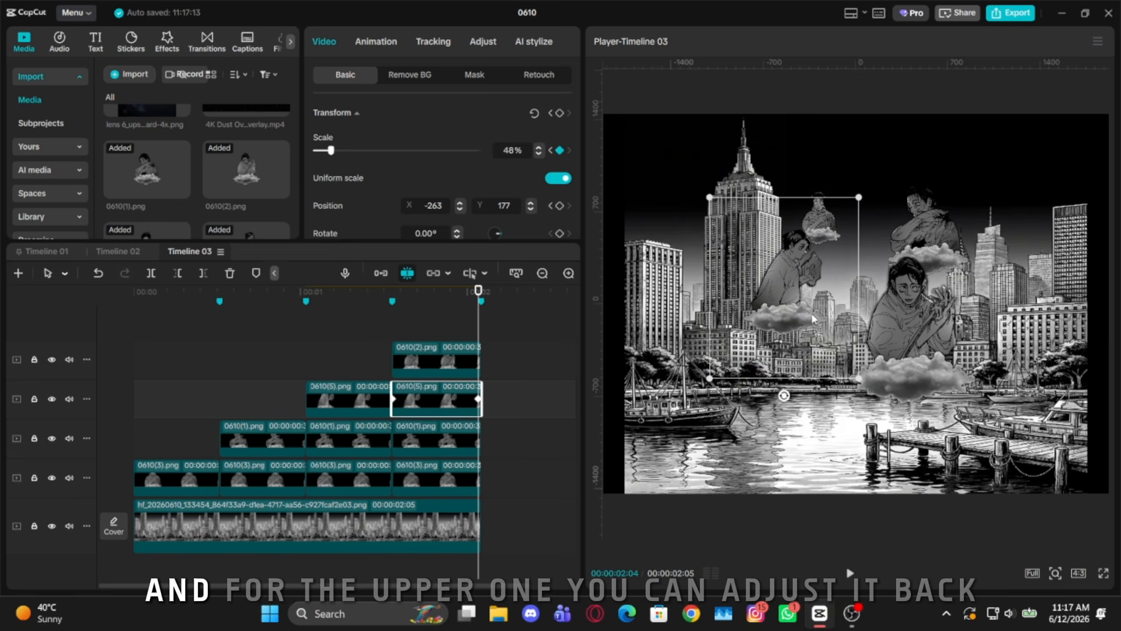
# Shift 0610(2).png slightly left at its end keyframe and place that keyframe at the end of the clip
pyautogui.click(479, 354)
pyautogui.moveTo(941, 338); pyautogui.dragTo(924, 337)
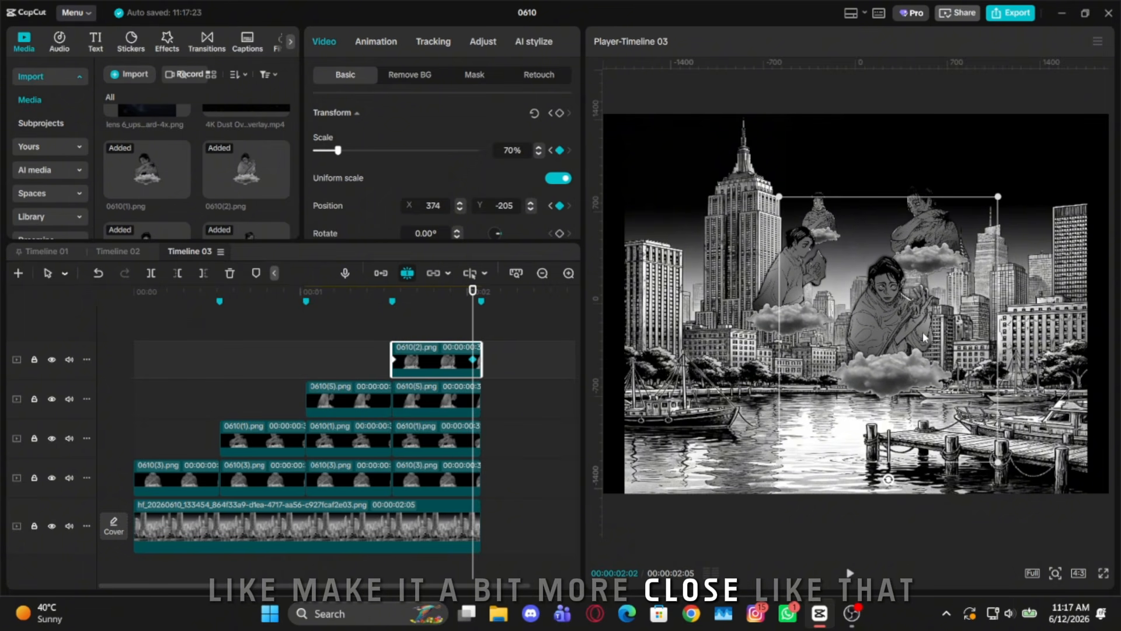
pyautogui.moveTo(471, 360); pyautogui.dragTo(479, 360)
pyautogui.click(473, 400)
# Enlarge the last 0610(1).png piece to 64% at the third beat and go to its last frame
pyautogui.click(395, 400)
pyautogui.click(400, 438)
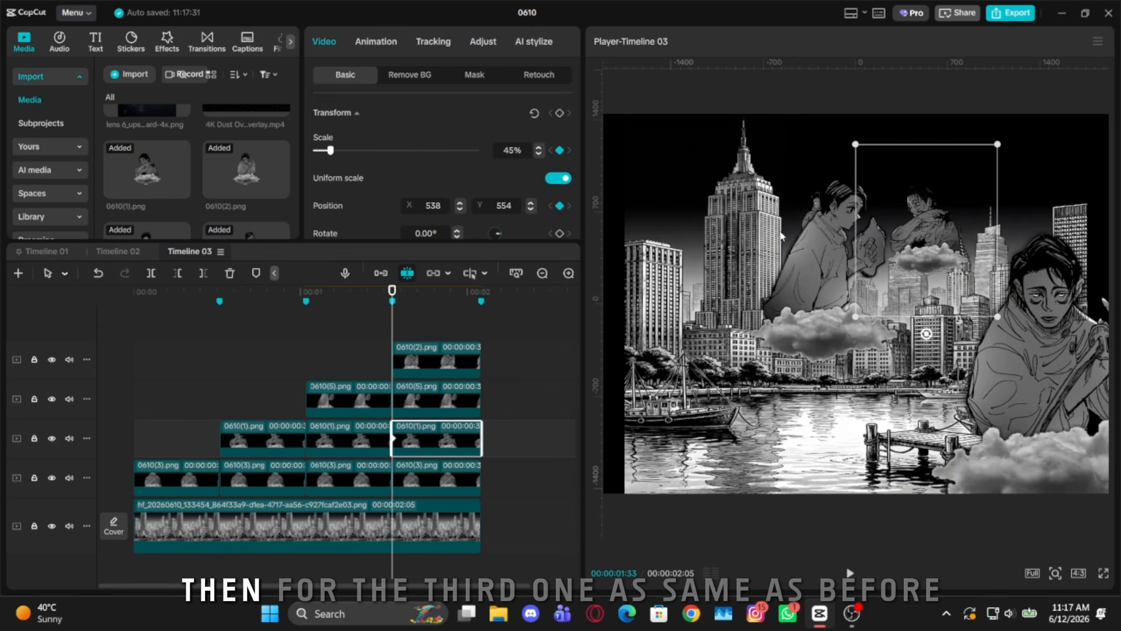
pyautogui.moveTo(333, 155); pyautogui.dragTo(337, 157)
pyautogui.press('Down')
pyautogui.press('Left')
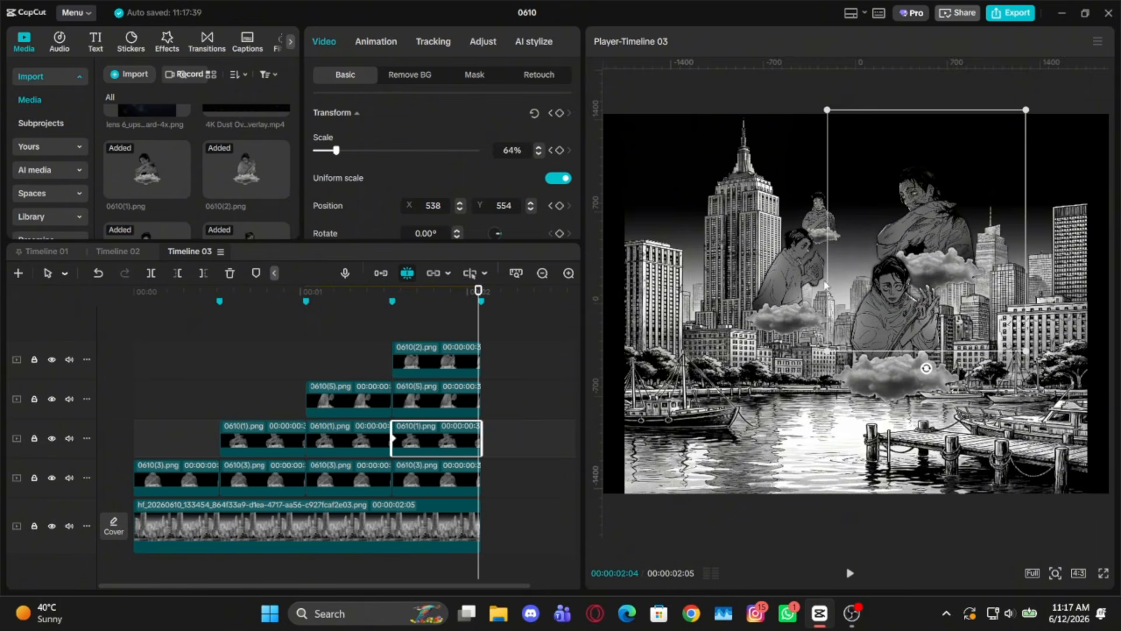
# On the last frame, shrink the last 0610(1).png piece to 32% and shift it slightly down and left in the scene
pyautogui.moveTo(336, 151); pyautogui.dragTo(326, 160)
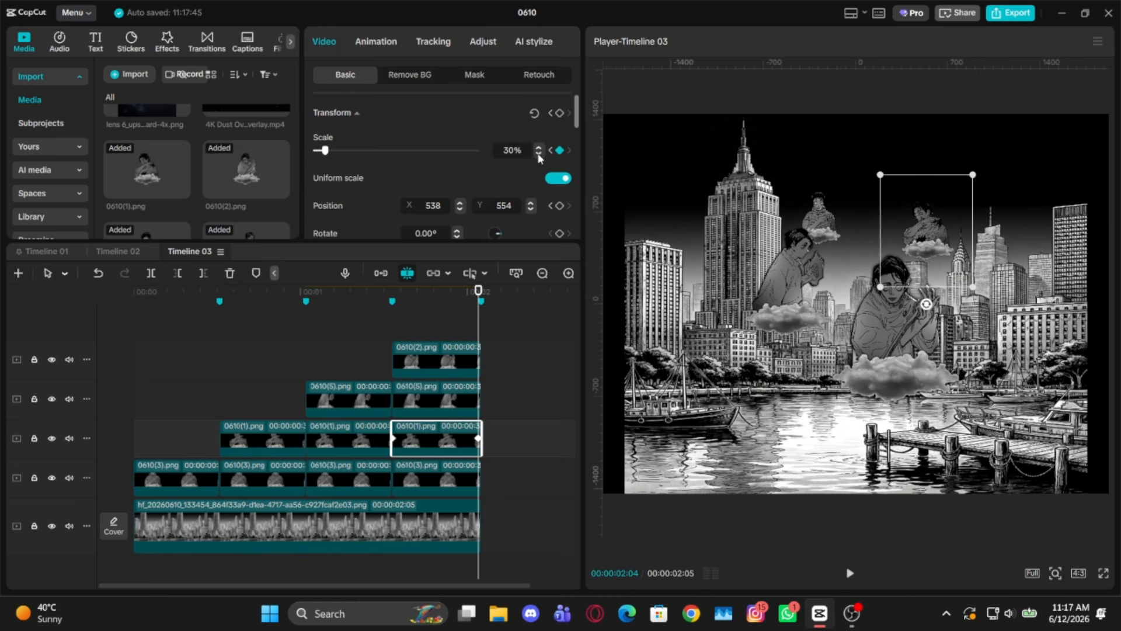
pyautogui.moveTo(948, 227); pyautogui.dragTo(934, 256)
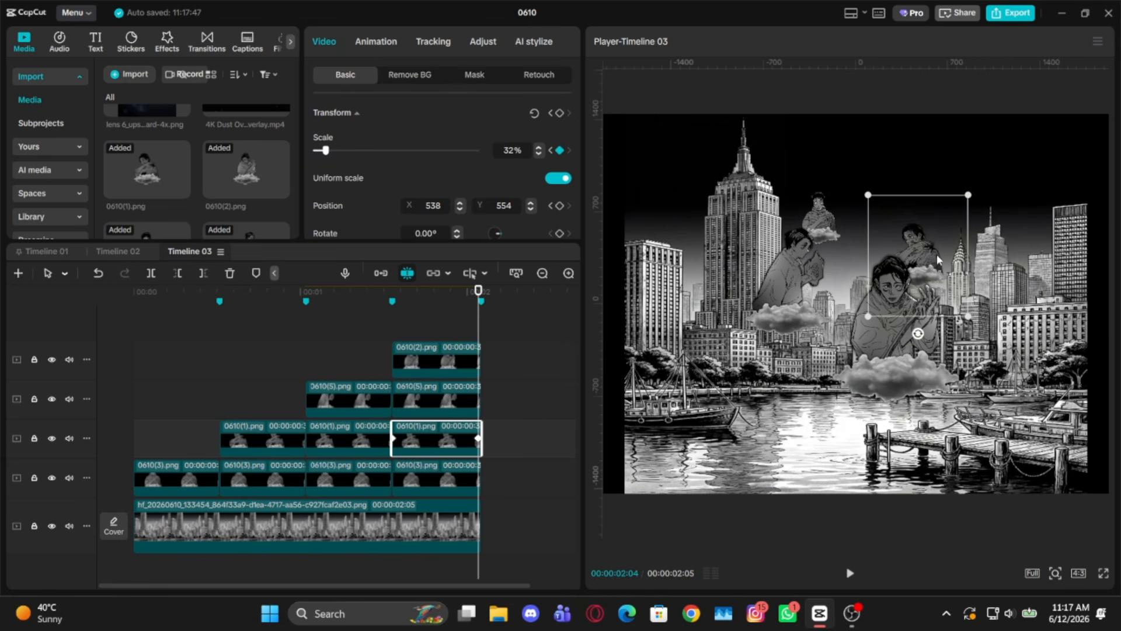
# At the third beat, add position and scale keyframes to the last 0610(3).png piece and enlarge it to 42%
pyautogui.press('Up')
pyautogui.click(447, 488)
pyautogui.click(559, 206)
pyautogui.click(559, 152)
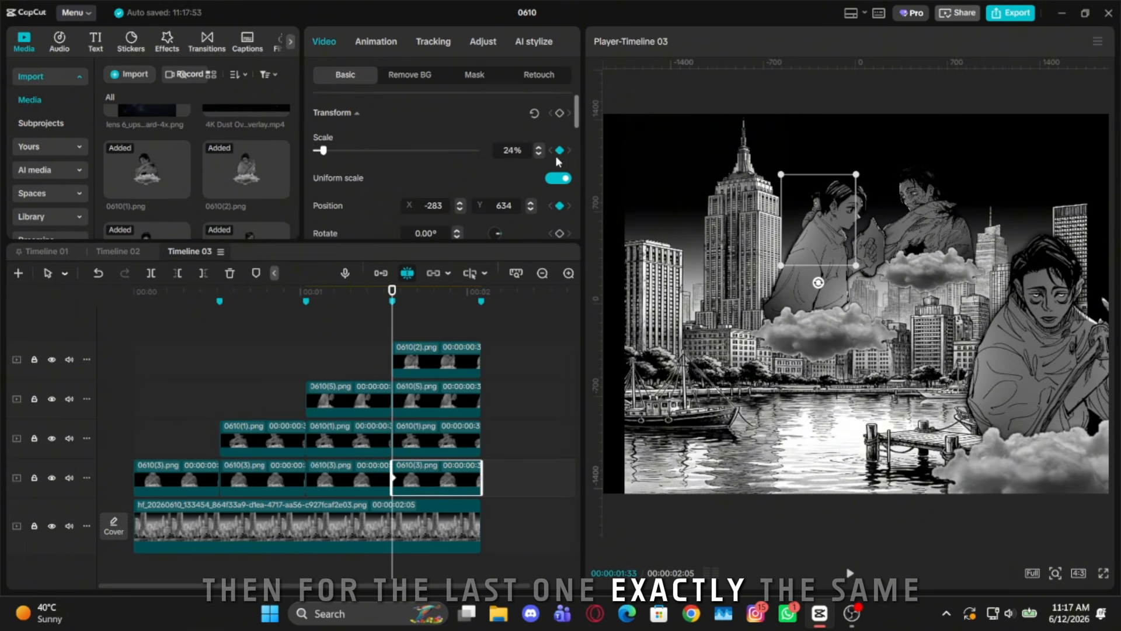
pyautogui.moveTo(323, 151); pyautogui.dragTo(331, 151)
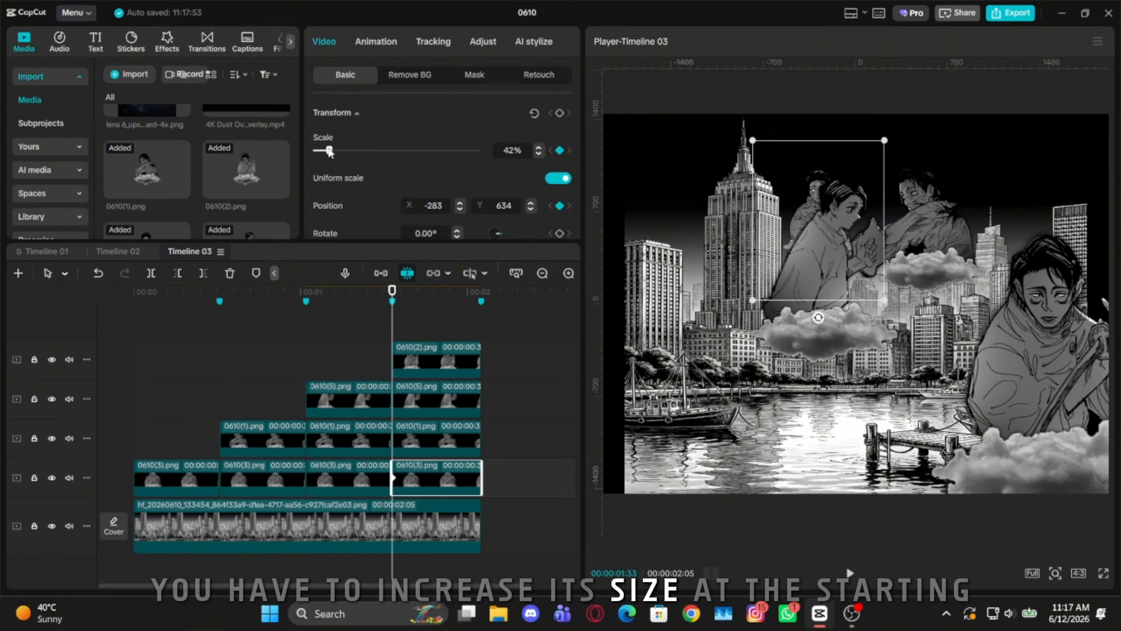
# On the last frame, shrink the last 0610(3).png piece to 20% and move it up and right to X -122, Y 695
pyautogui.press('Down')
pyautogui.press('Right')
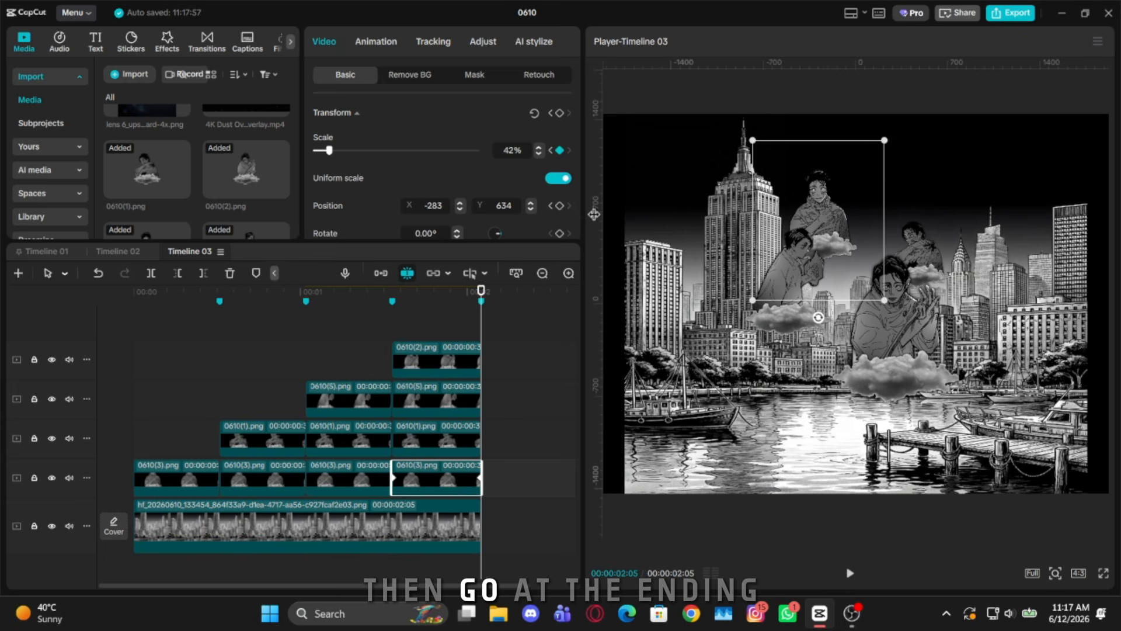
pyautogui.click(479, 477)
pyautogui.press('Delete')
pyautogui.press('Left')
pyautogui.press('Left')
pyautogui.press('Left')
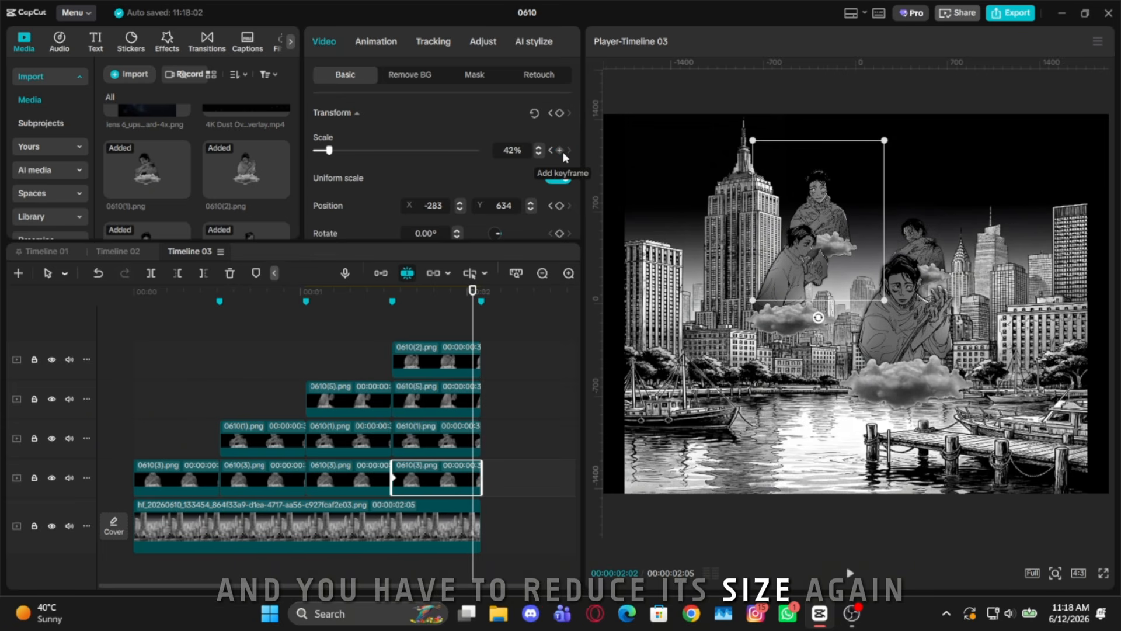
pyautogui.press('Right')
pyautogui.press('Right')
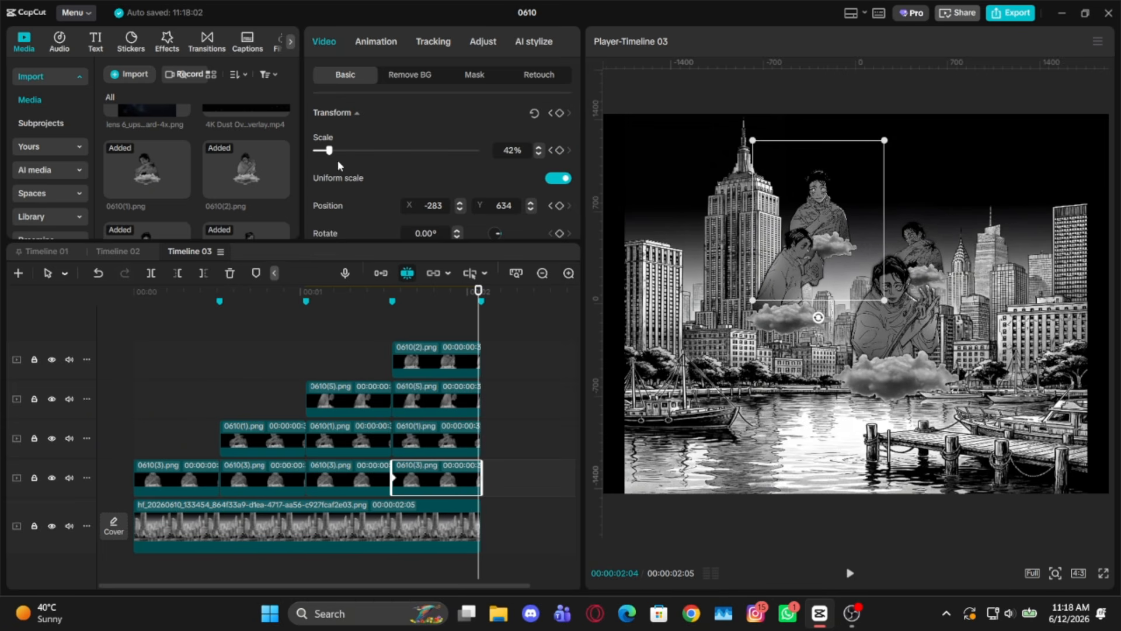
pyautogui.moveTo(329, 150); pyautogui.dragTo(321, 155)
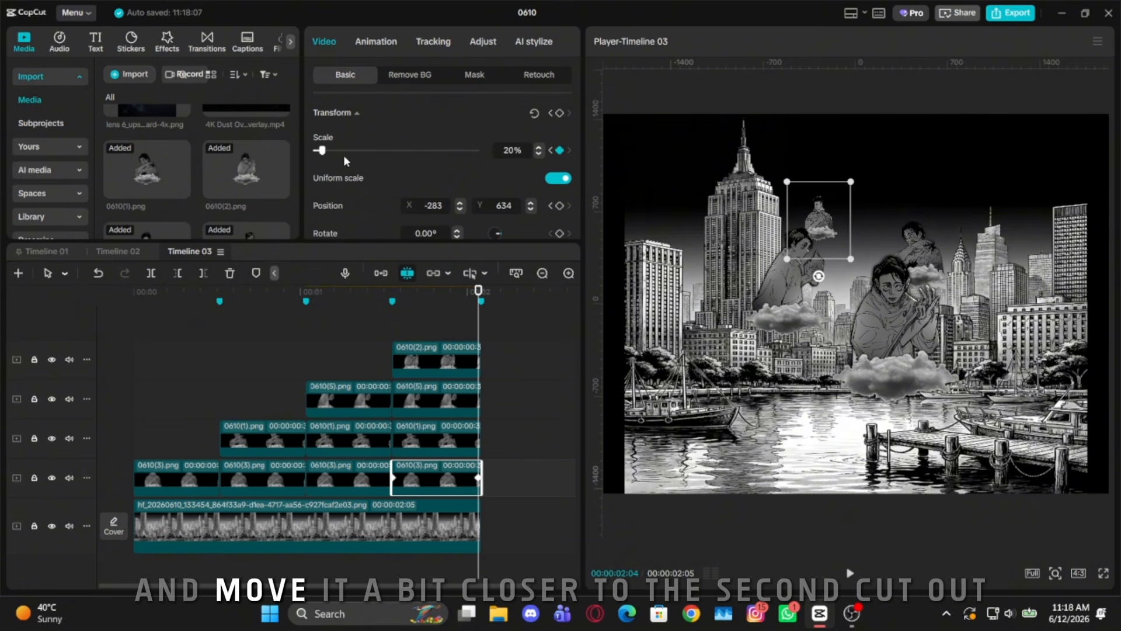
pyautogui.moveTo(830, 219); pyautogui.dragTo(851, 211)
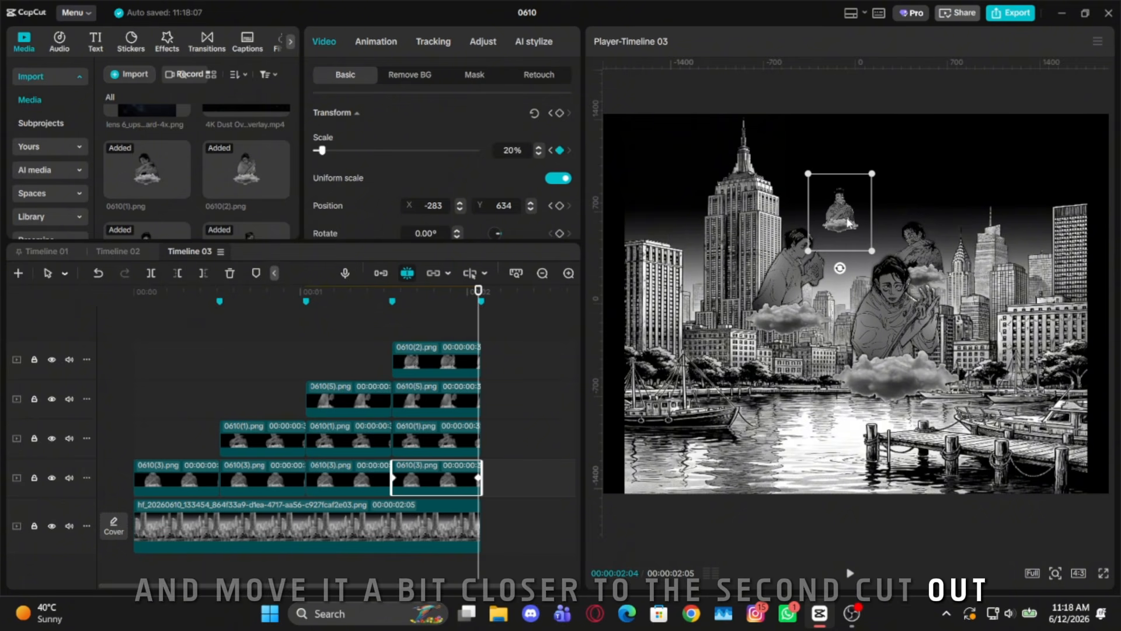
pyautogui.press('Right')
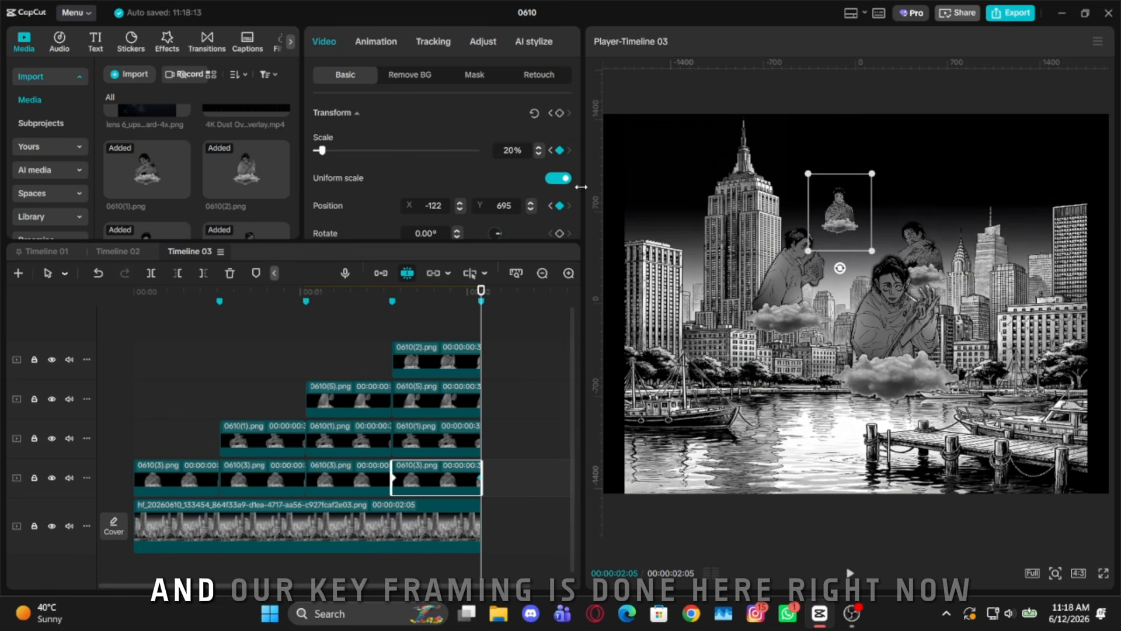
# Render the whole timeline for smooth playback
pyautogui.scroll(-2, 518, 153)
pyautogui.press('Up')
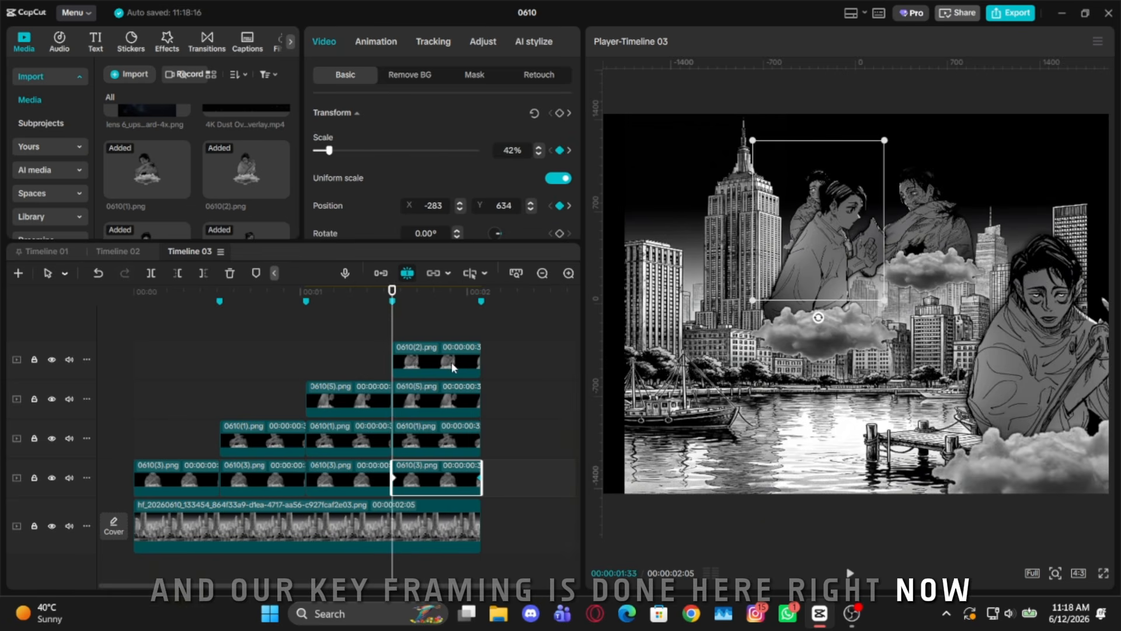
pyautogui.press('Up')
pyautogui.press('Up')
pyautogui.rightClick(507, 372)
pyautogui.moveTo(626, 464)
pyautogui.click(669, 467)
pyautogui.rightClick(542, 415)
pyautogui.moveTo(649, 508)
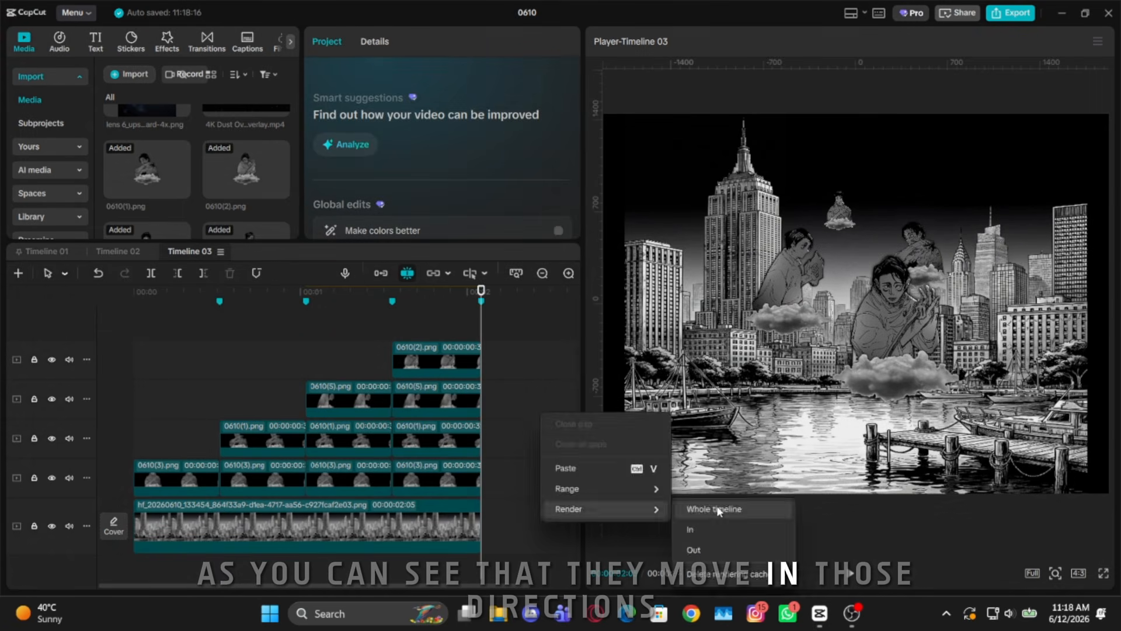
pyautogui.click(719, 509)
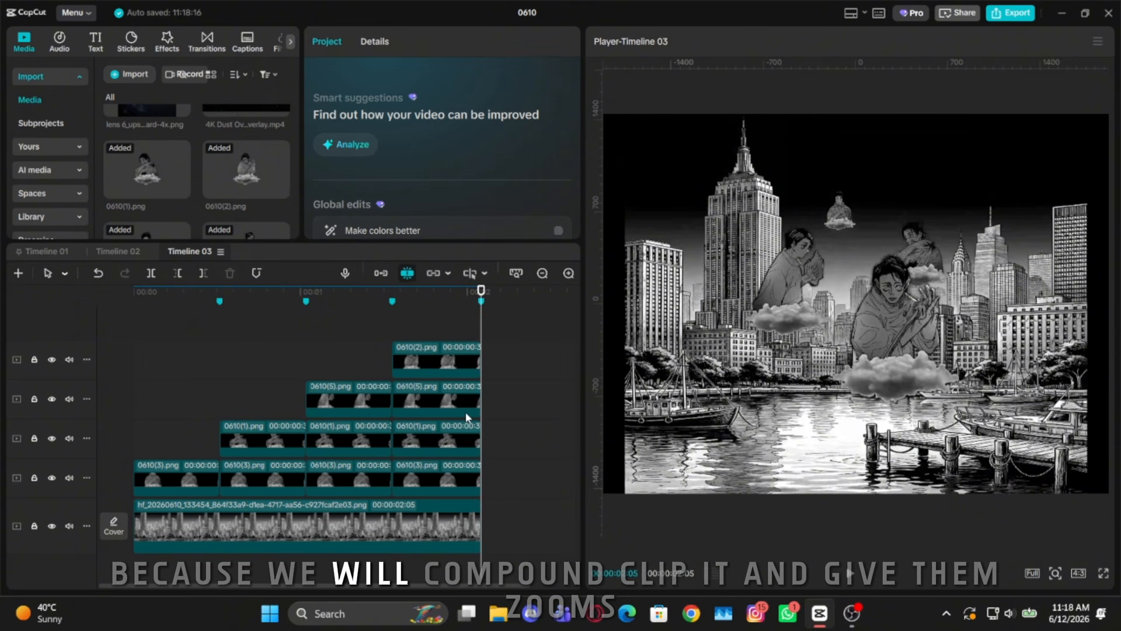
# Play back the rendered sequence to check how the cutouts move from beat to beat
pyautogui.press('space')
pyautogui.click(201, 351)
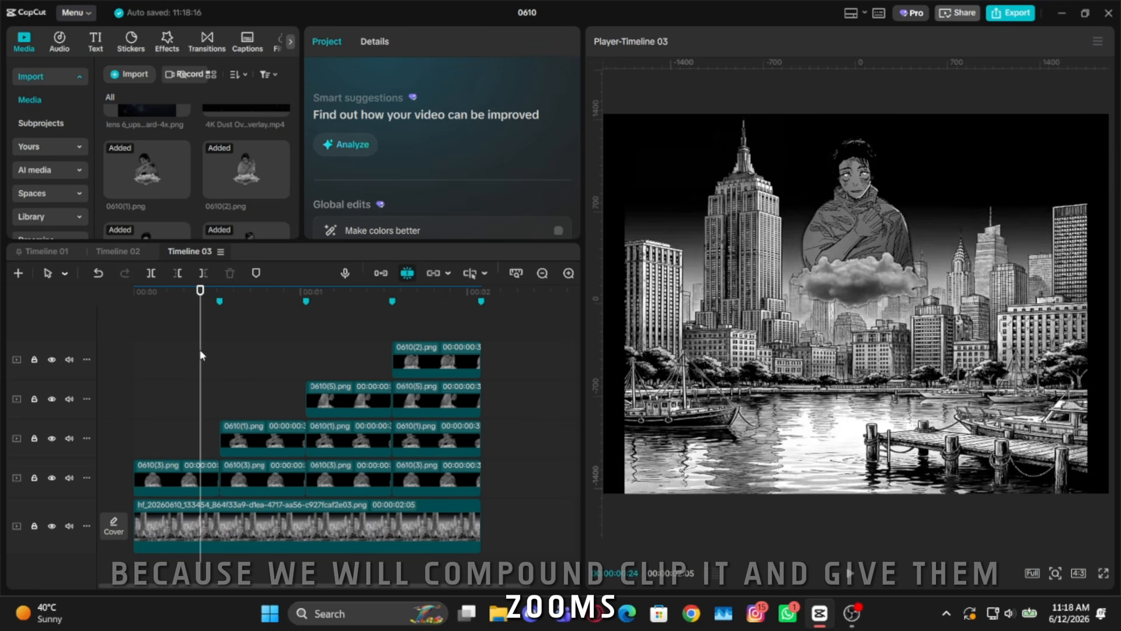
pyautogui.click(257, 465)
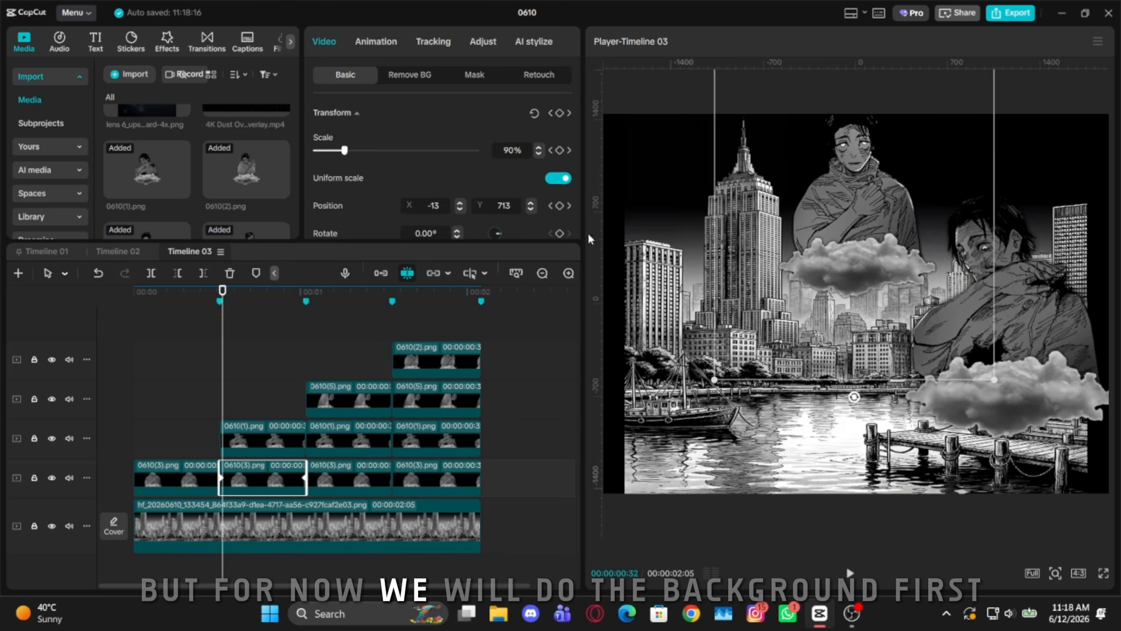
pyautogui.press('space')
pyautogui.click(322, 476)
pyautogui.press('space')
pyautogui.press('space')
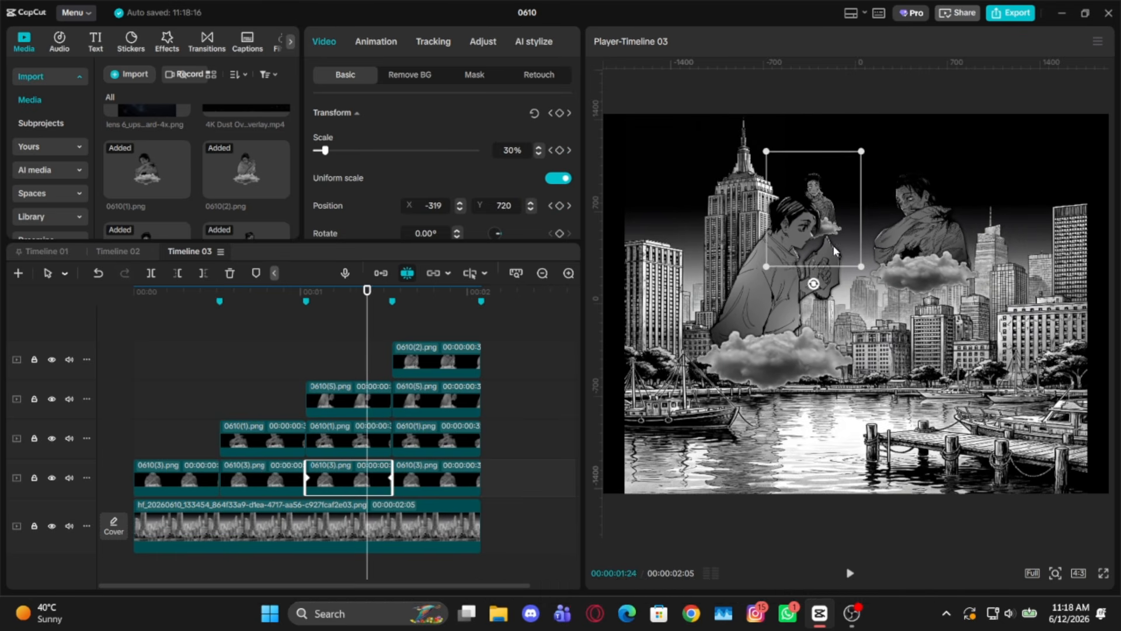
# Add a position keyframe to the background city clip at the first beat marker, 00:00:00:31
pyautogui.click(251, 539)
pyautogui.scroll(-3, 562, 142)
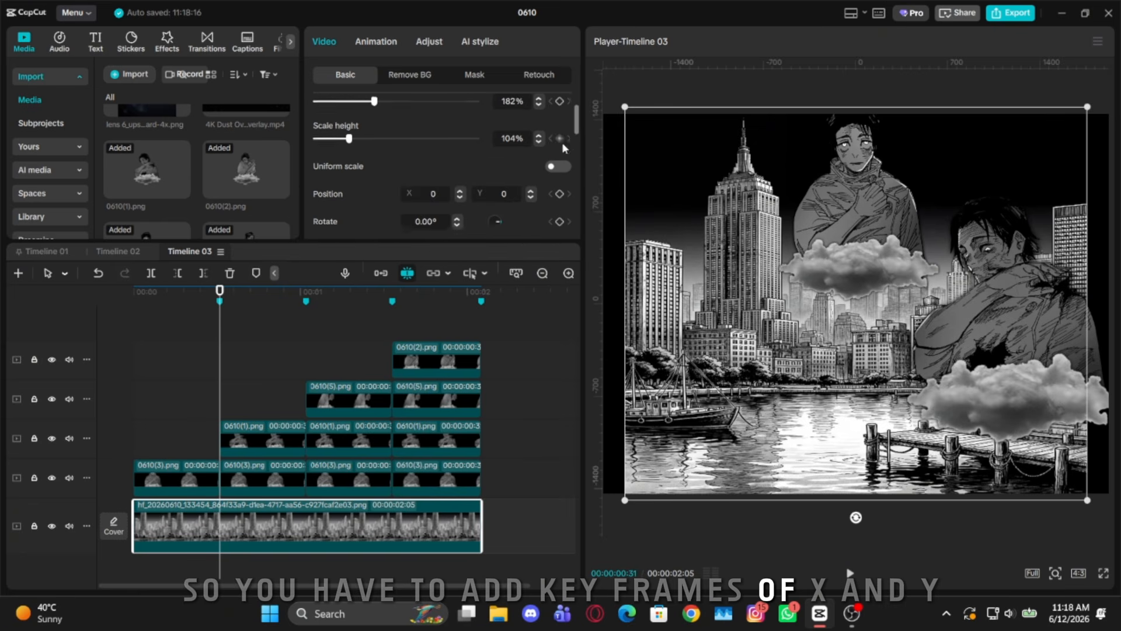
pyautogui.press('Down')
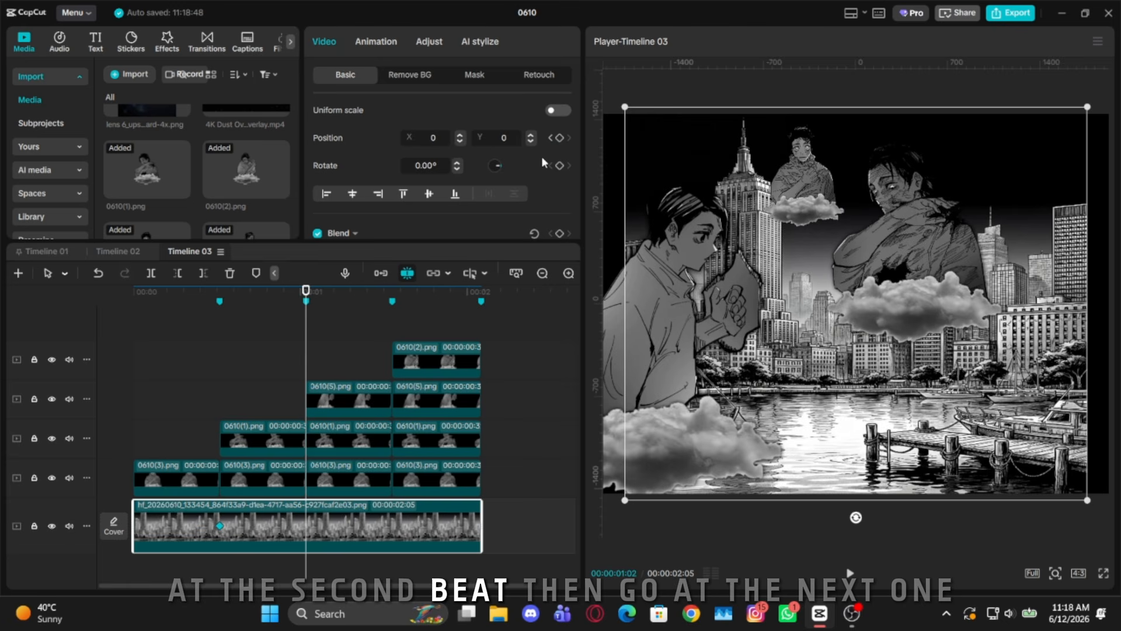
# At the next beat, 00:00:01:02, move the background city clip up and left to X -255, Y 285
pyautogui.press('Up')
pyautogui.press('Right')
pyautogui.press('Right')
pyautogui.press('Right')
pyautogui.press('Right')
pyautogui.press('Right')
pyautogui.press('Right')
pyautogui.press('Right')
pyautogui.press('Right')
pyautogui.press('Right')
pyautogui.press('Right')
pyautogui.press('Right')
pyautogui.press('Right')
pyautogui.press('Right')
pyautogui.press('Right')
pyautogui.press('Right')
pyautogui.press('Right')
pyautogui.press('Right')
pyautogui.press('Right')
pyautogui.press('Right')
pyautogui.press('Right')
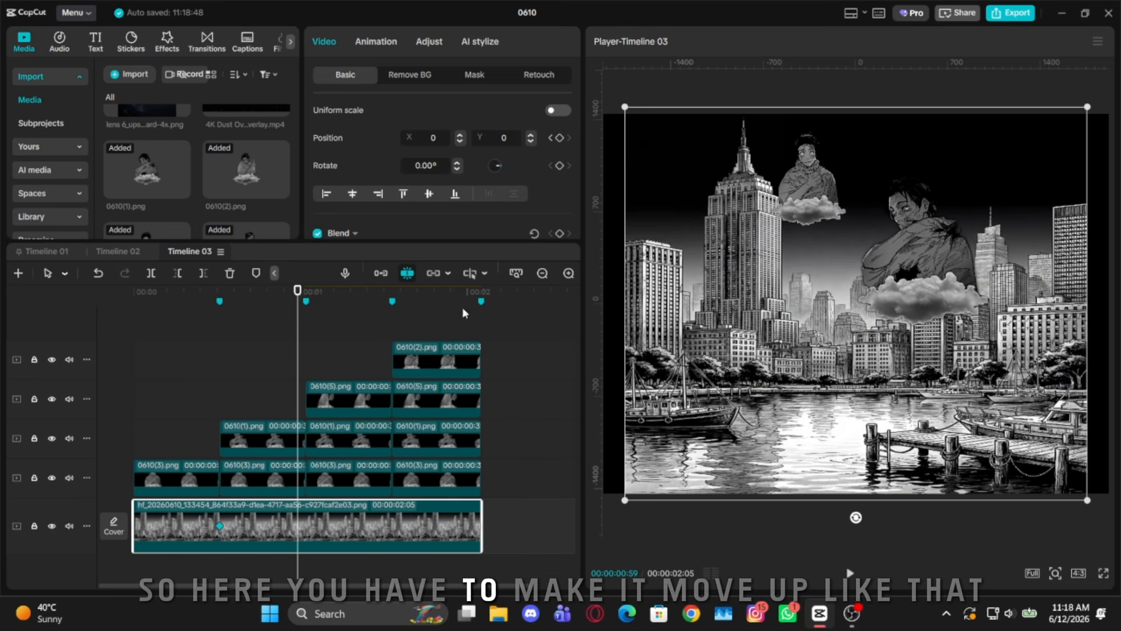
pyautogui.press('Down')
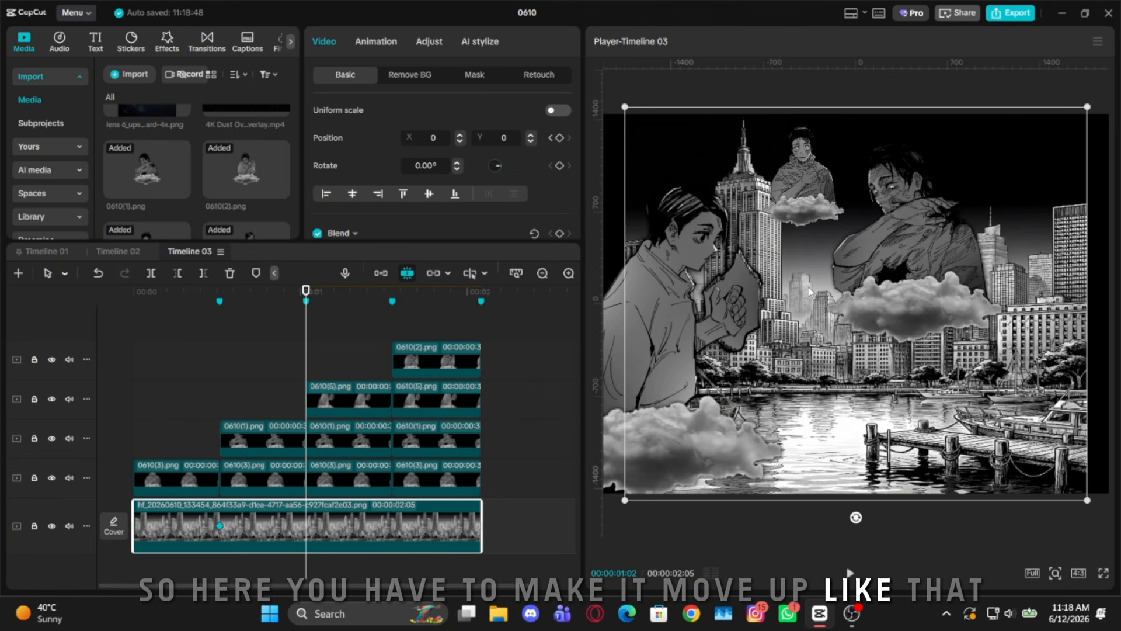
pyautogui.moveTo(810, 288); pyautogui.dragTo(777, 251)
# Step through the frames between the first two beat markers to check the background's drift against the cutouts
pyautogui.press('Up')
pyautogui.press('Right')
pyautogui.press('Right')
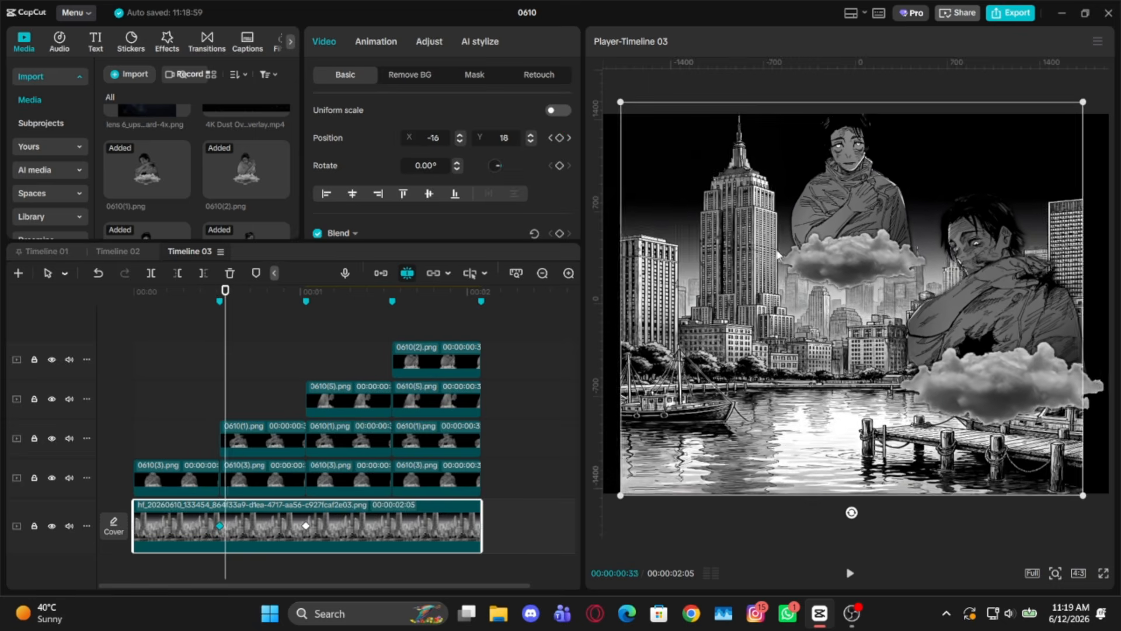
pyautogui.press('Right')
pyautogui.press('Right')
pyautogui.press('Right')
pyautogui.press('Right')
pyautogui.press('Right')
pyautogui.press('Right')
pyautogui.press('Right')
pyautogui.press('Right')
pyautogui.press('Right')
pyautogui.press('Right')
pyautogui.press('Right')
pyautogui.press('Right')
pyautogui.press('Right')
pyautogui.press('Right')
pyautogui.press('Right')
pyautogui.press('Right')
pyautogui.press('Right')
pyautogui.press('Right')
pyautogui.press('Right')
pyautogui.press('Right')
pyautogui.press('Down')
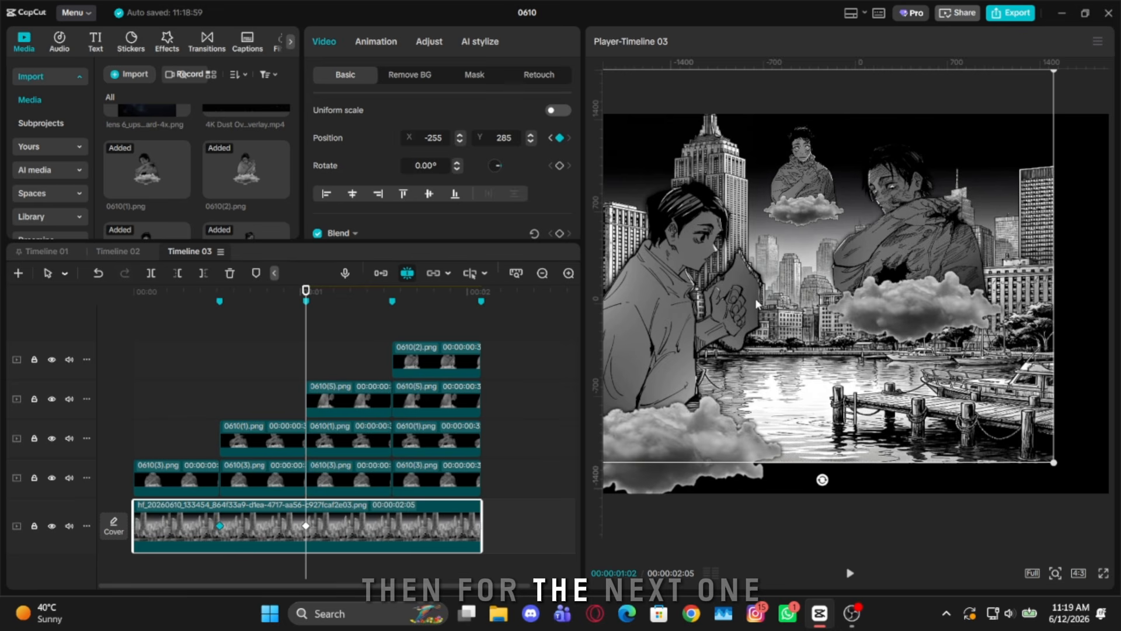
# At the third beat, 00:00:01:33, move the background in the opposite direction, right to X 233, Y 294
pyautogui.press('Right')
pyautogui.press('Right')
pyautogui.press('Right')
pyautogui.press('Right')
pyautogui.press('Right')
pyautogui.press('Right')
pyautogui.press('Right')
pyautogui.press('Right')
pyautogui.press('Right')
pyautogui.press('Right')
pyautogui.press('Right')
pyautogui.press('Right')
pyautogui.press('Right')
pyautogui.press('Right')
pyautogui.press('Right')
pyautogui.press('Right')
pyautogui.press('Right')
pyautogui.press('Right')
pyautogui.press('Down')
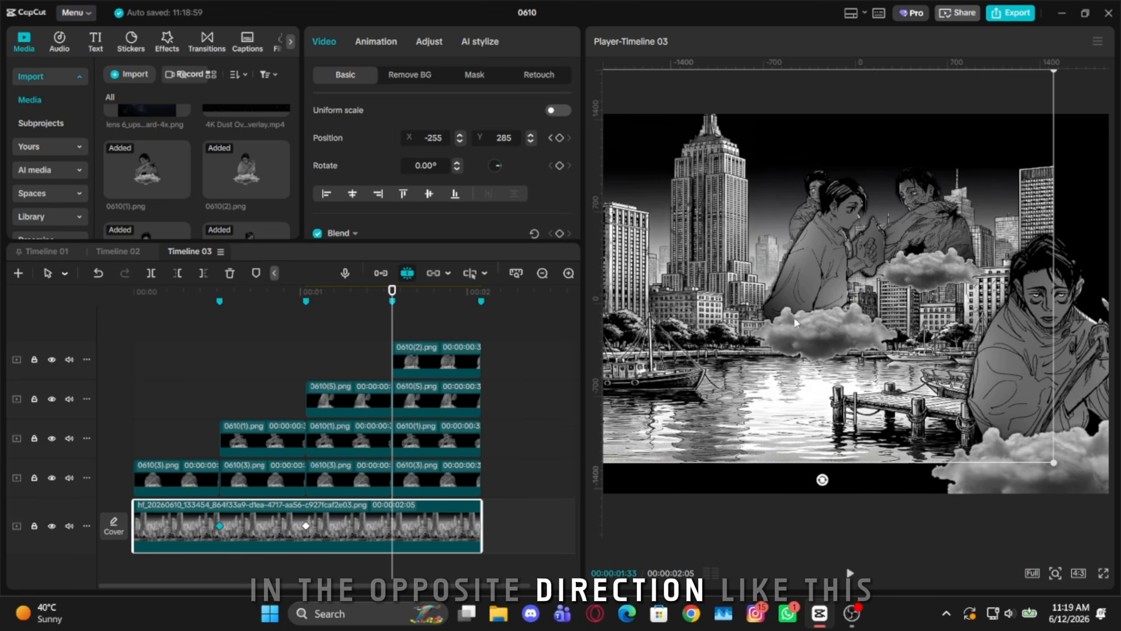
pyautogui.moveTo(794, 320); pyautogui.dragTo(858, 319)
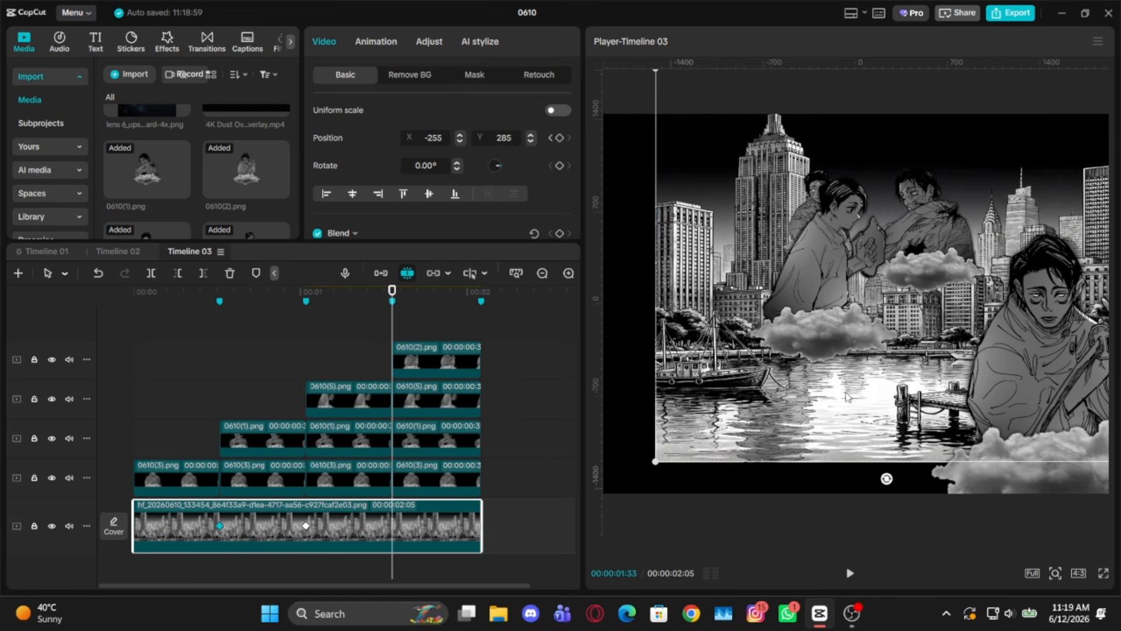
# On the clip's last frame, shift the background down and a bit to the left
pyautogui.press('Down')
pyautogui.press('Left')
pyautogui.moveTo(1005, 358); pyautogui.dragTo(964, 378)
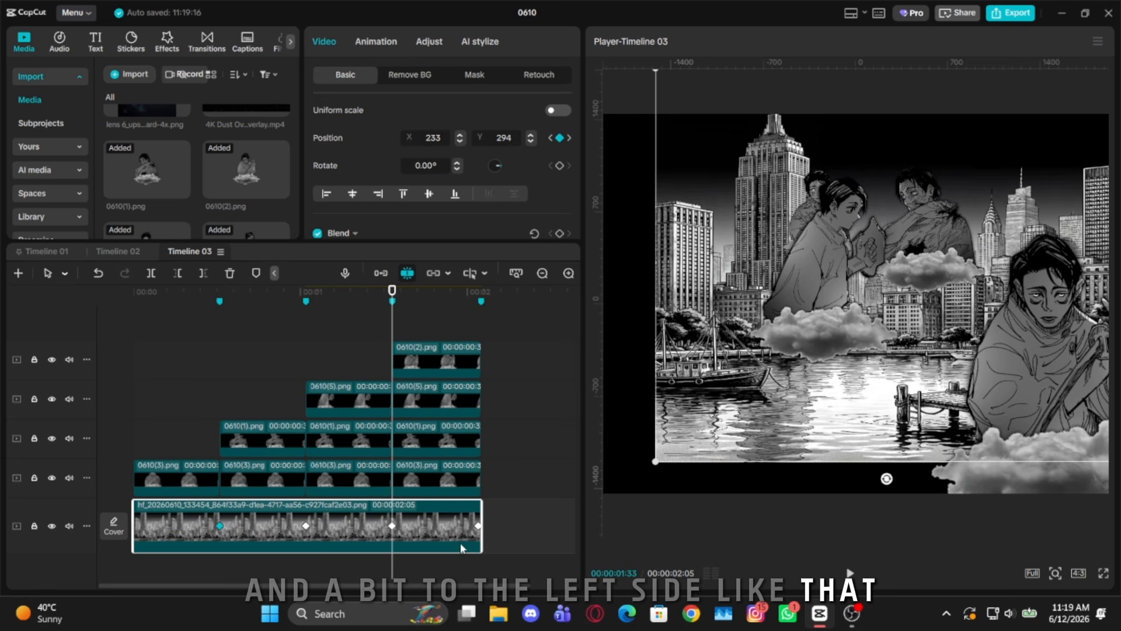
# Preview the background's motion and nudge the background slightly up at its end keyframe
pyautogui.click(527, 518)
pyautogui.press('space')
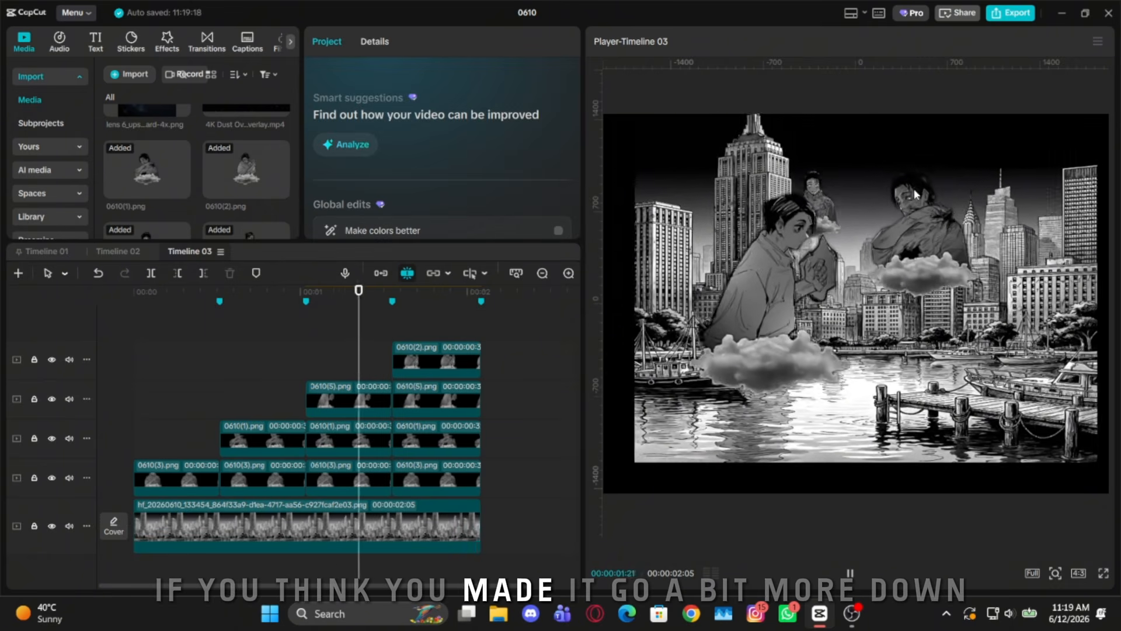
pyautogui.press('space')
pyautogui.click(444, 528)
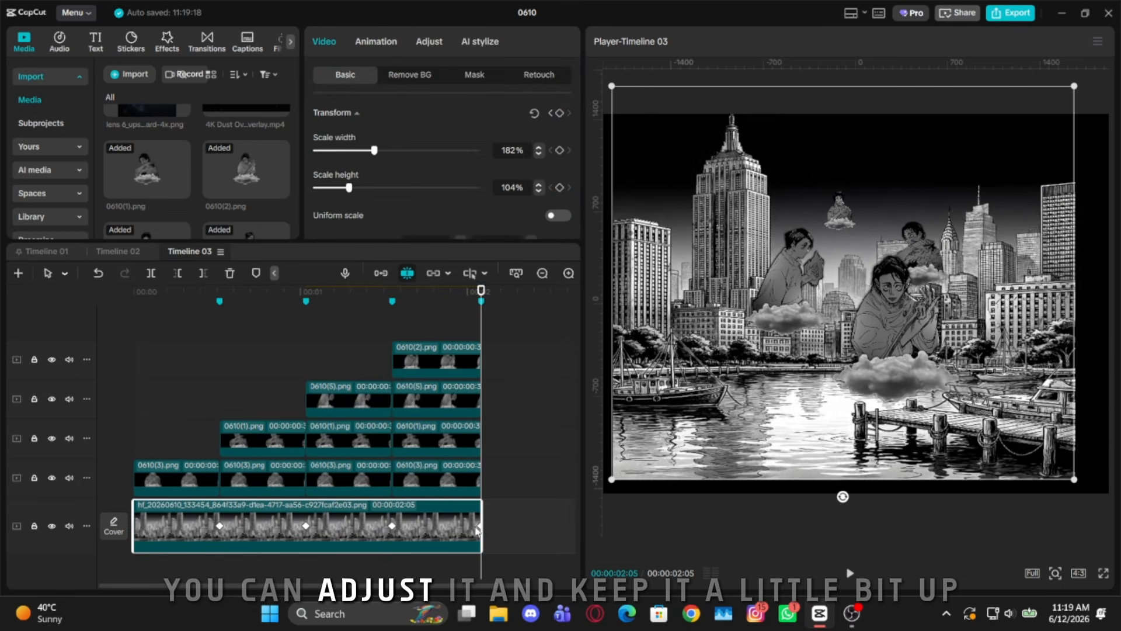
pyautogui.click(474, 526)
pyautogui.moveTo(811, 402); pyautogui.dragTo(814, 396)
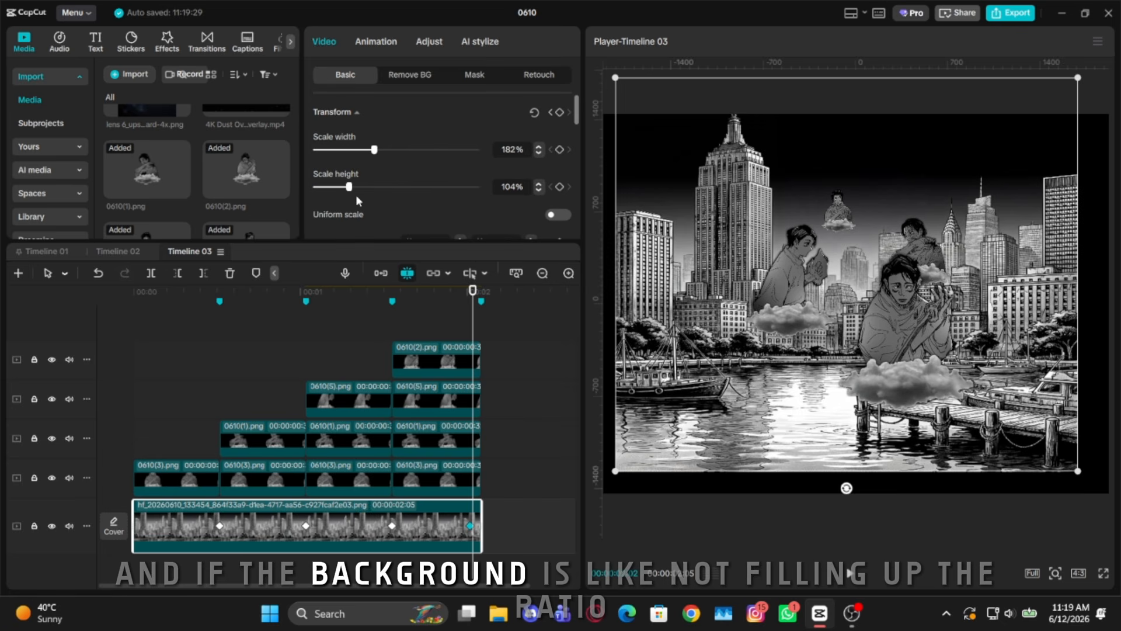
# Set the background's scale height to 116% to fill the frame and play back the sequence
pyautogui.moveTo(355, 185); pyautogui.dragTo(354, 187)
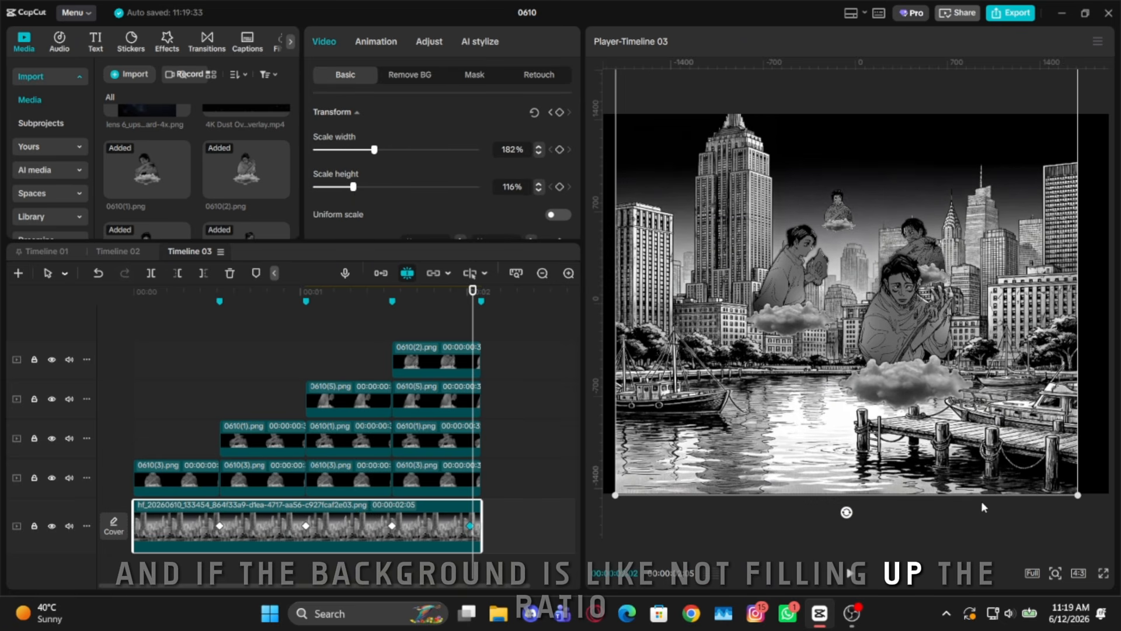
pyautogui.press('space')
pyautogui.click(522, 496)
pyautogui.press('space')
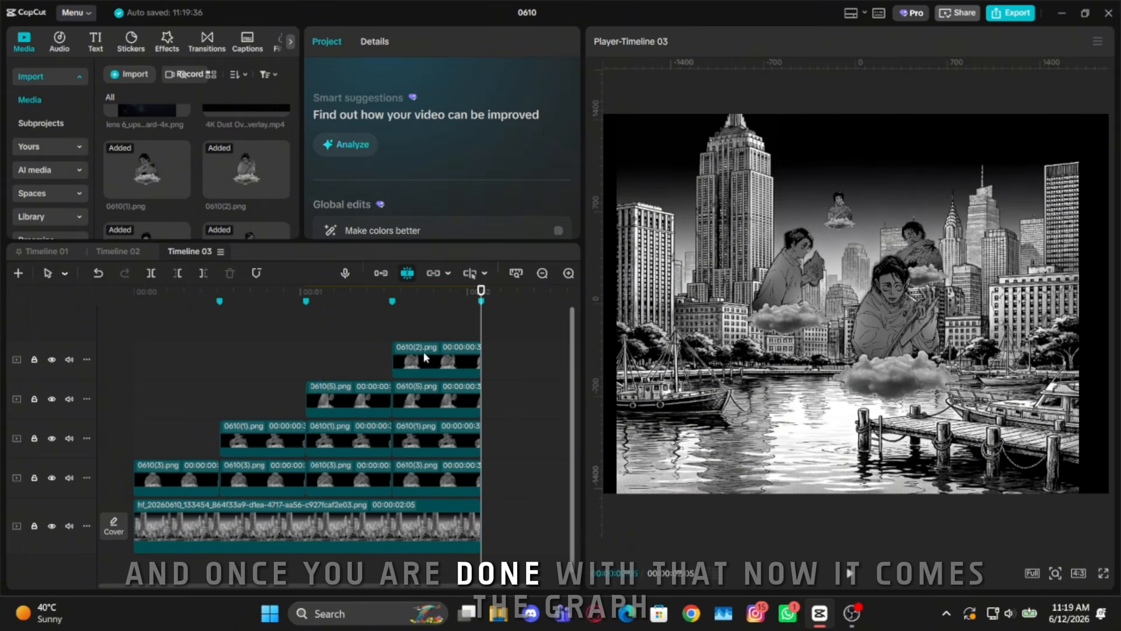
# Return to the start and open the keyframe graph of the first 0610(3).png piece with its scale curve enlarged
pyautogui.press('Up')
pyautogui.press('Up')
pyautogui.press('Up')
pyautogui.press('Up')
pyautogui.click(209, 485)
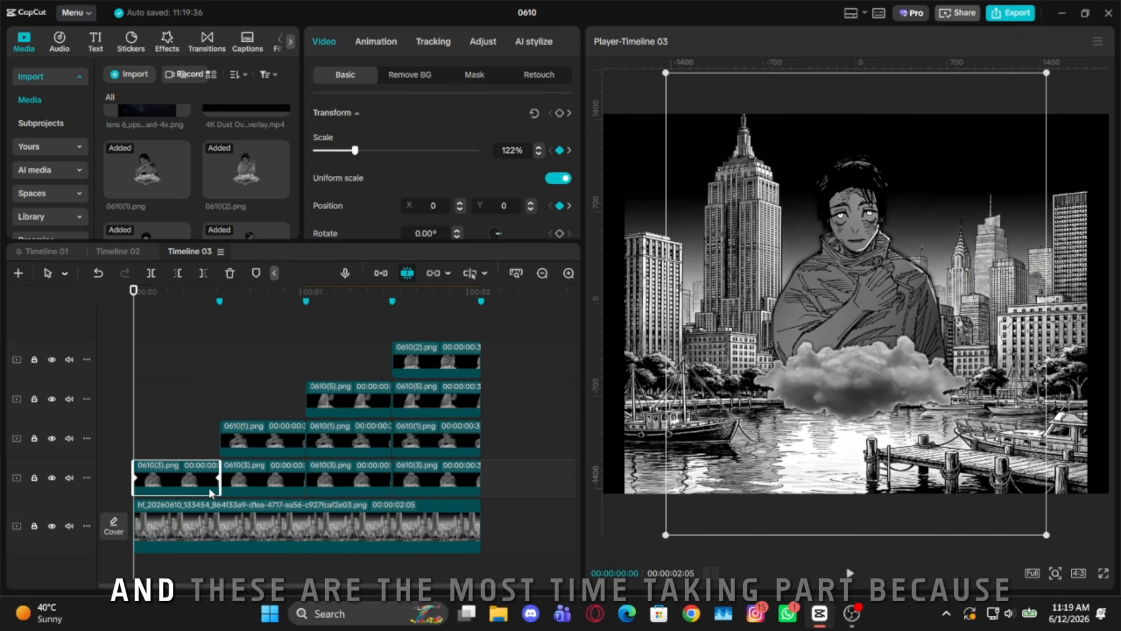
pyautogui.click(209, 487)
pyautogui.scroll(1, 215, 486)
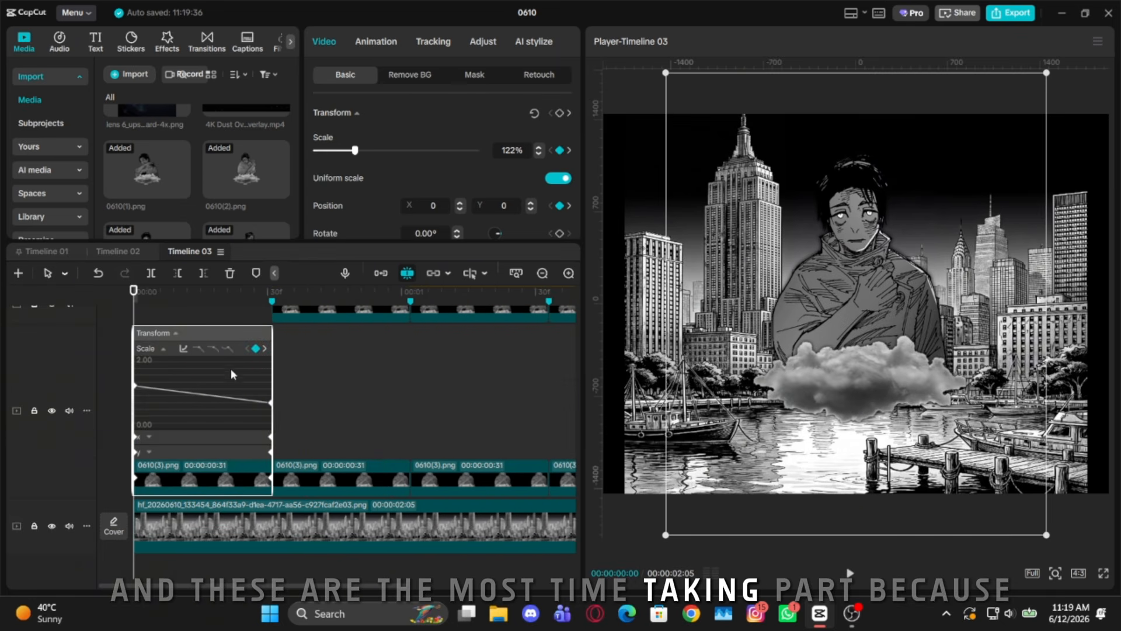
# Ease the scale curve into its second keyframe and stretch that keyframe's handle back to the clip's start
pyautogui.click(271, 403)
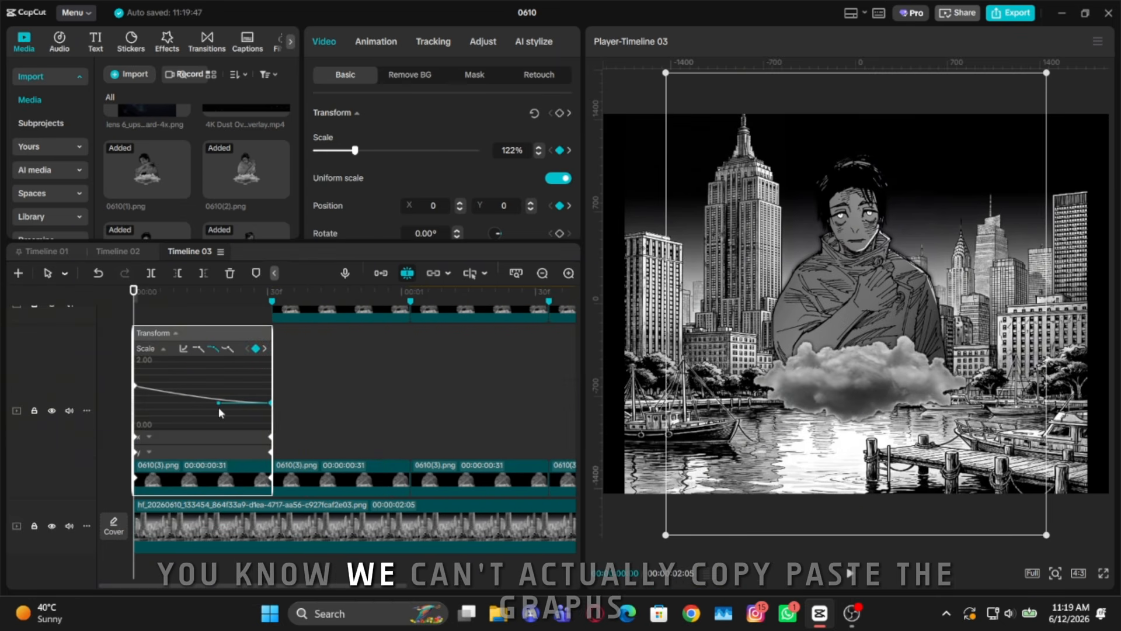
pyautogui.moveTo(219, 403); pyautogui.dragTo(111, 402)
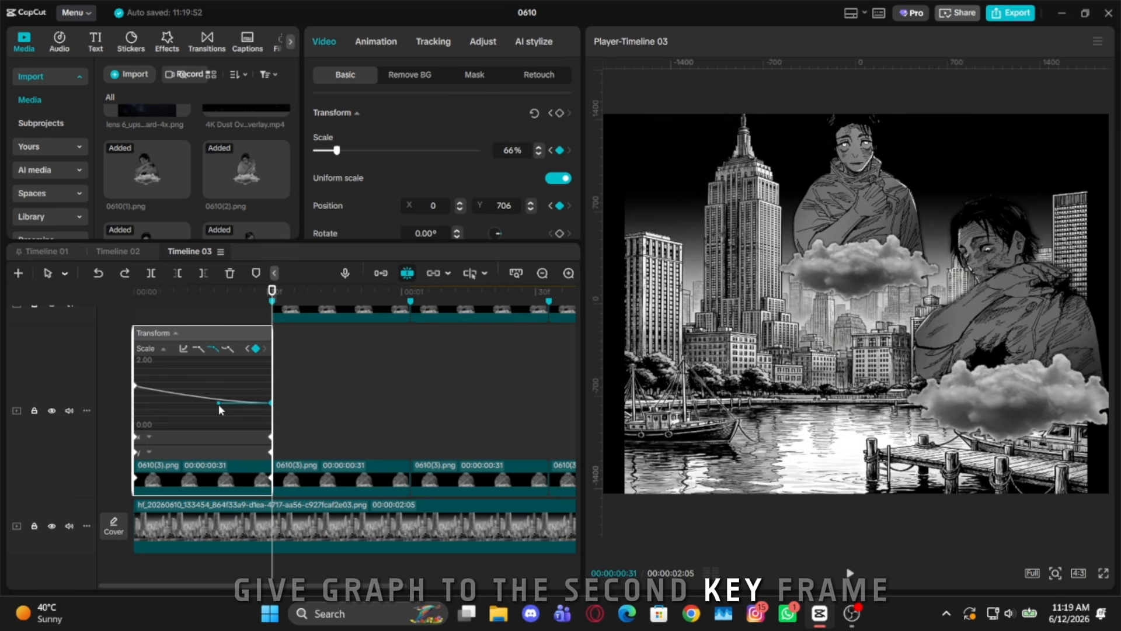
pyautogui.moveTo(217, 404); pyautogui.dragTo(103, 398)
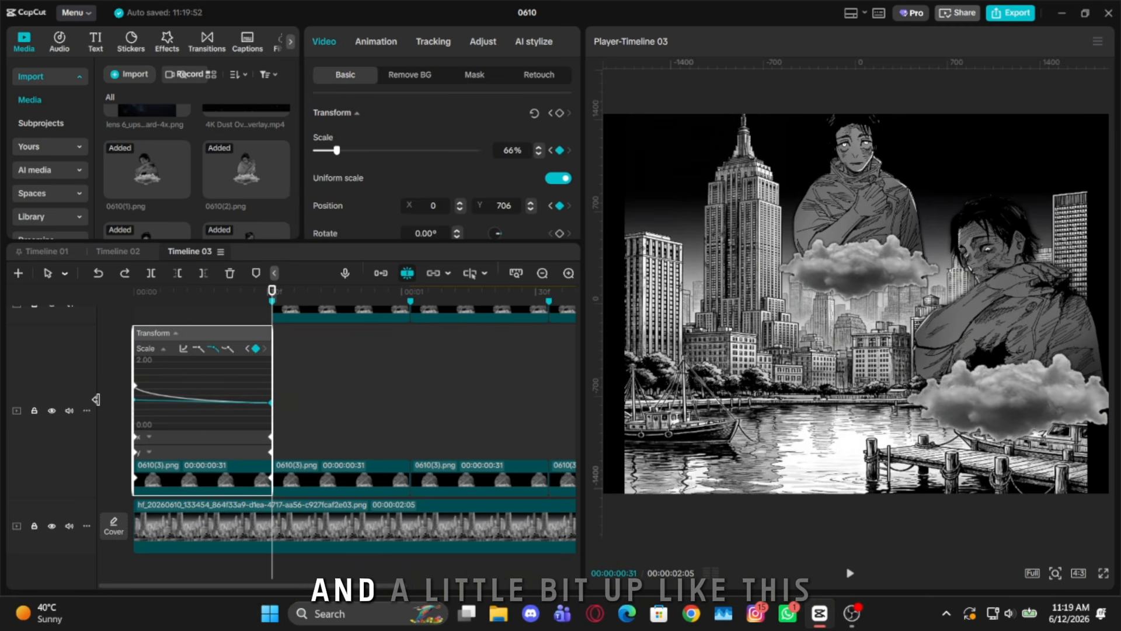
# Ease the scale curve out of the first 0610(3).png piece's opening keyframe and shorten its handle until it sits close to that keyframe
pyautogui.scroll(-3, 148, 428)
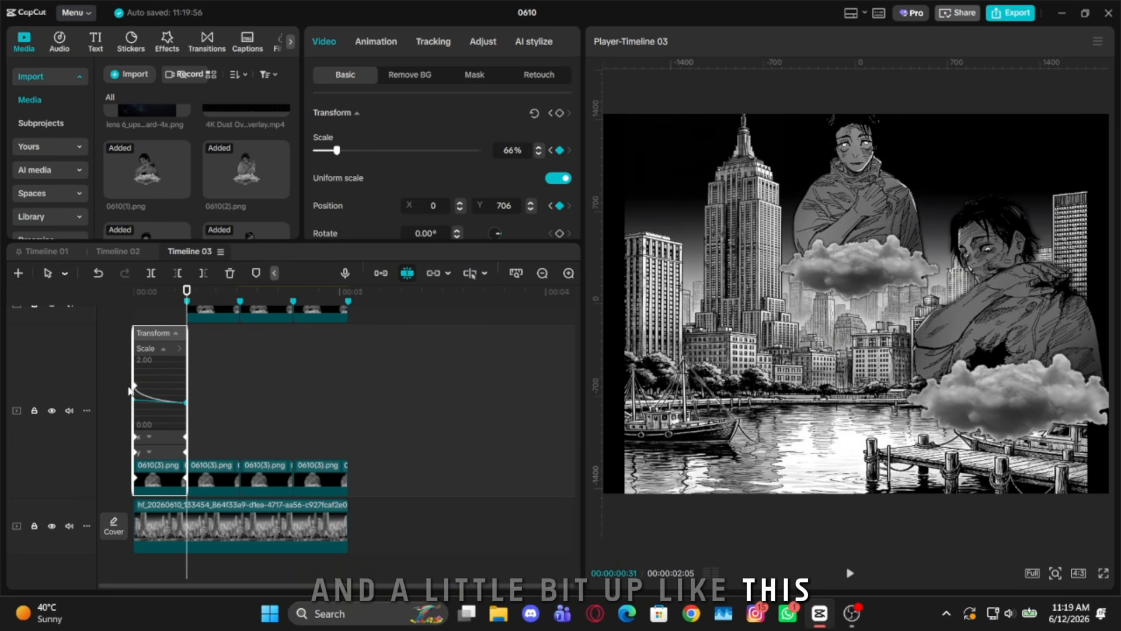
pyautogui.scroll(2, 178, 415)
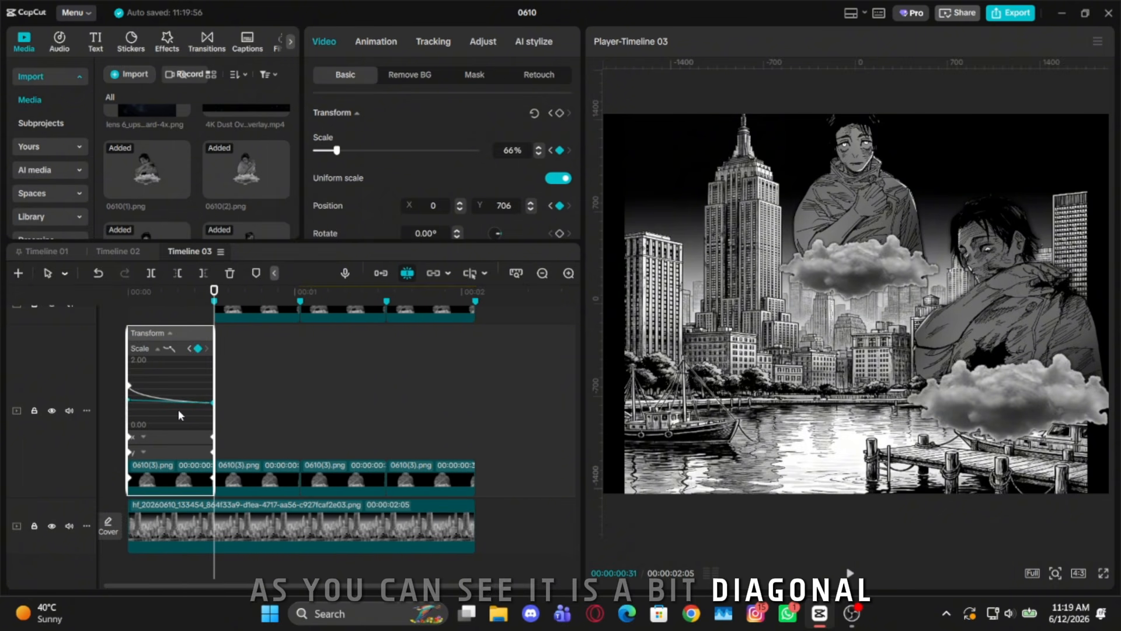
pyautogui.scroll(1, 216, 424)
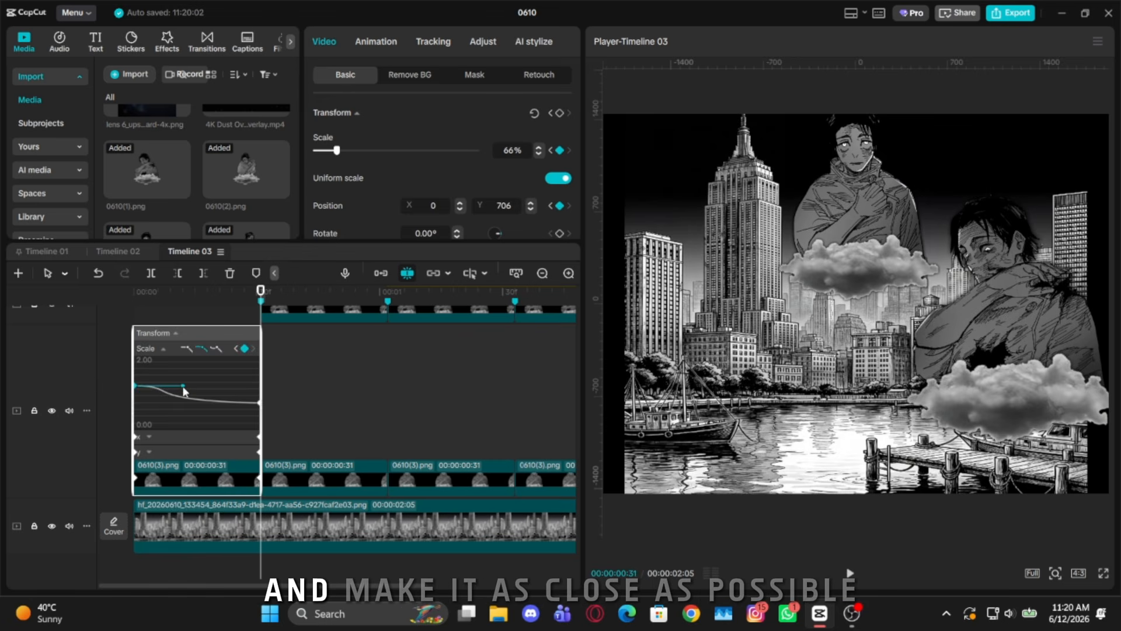
pyautogui.moveTo(183, 387); pyautogui.dragTo(141, 393)
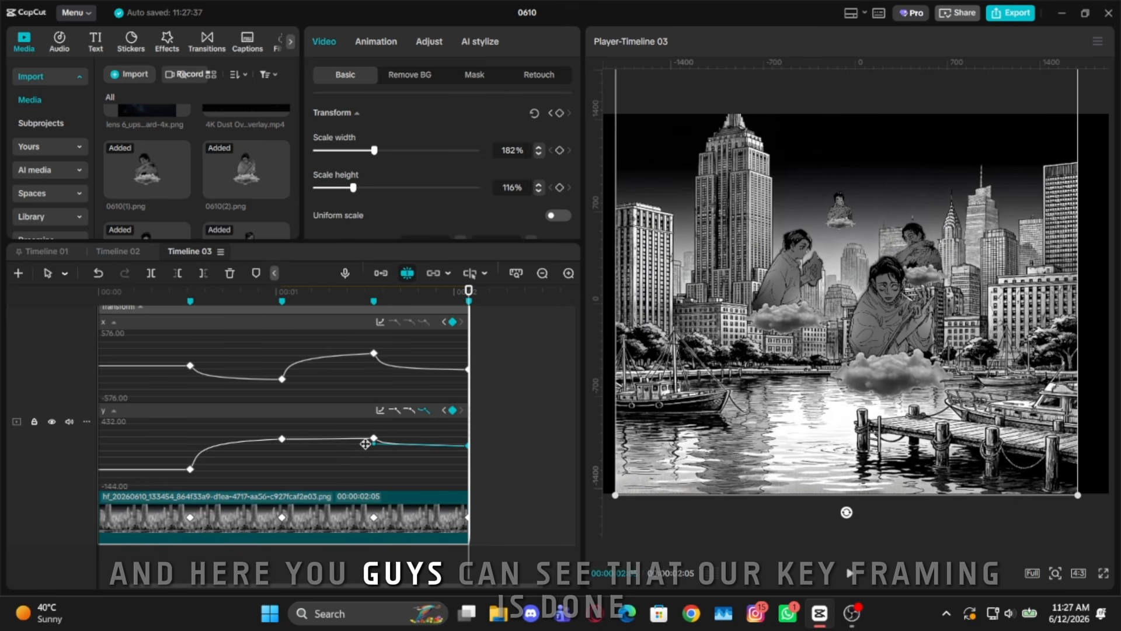
# Finish easing the background's last y-curve segment, close its keyframe graph and play back the sequence
pyautogui.click(363, 444)
pyautogui.scroll(-2, 366, 446)
pyautogui.rightClick(405, 437)
pyautogui.moveTo(439, 531)
pyautogui.click(582, 519)
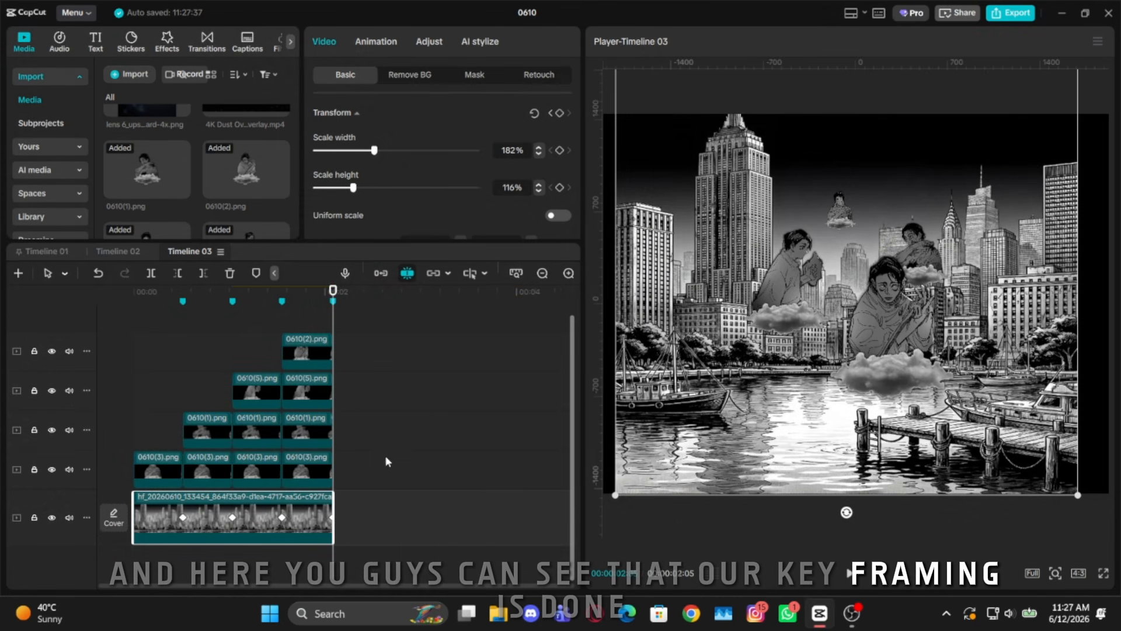
pyautogui.scroll(-1, 351, 442)
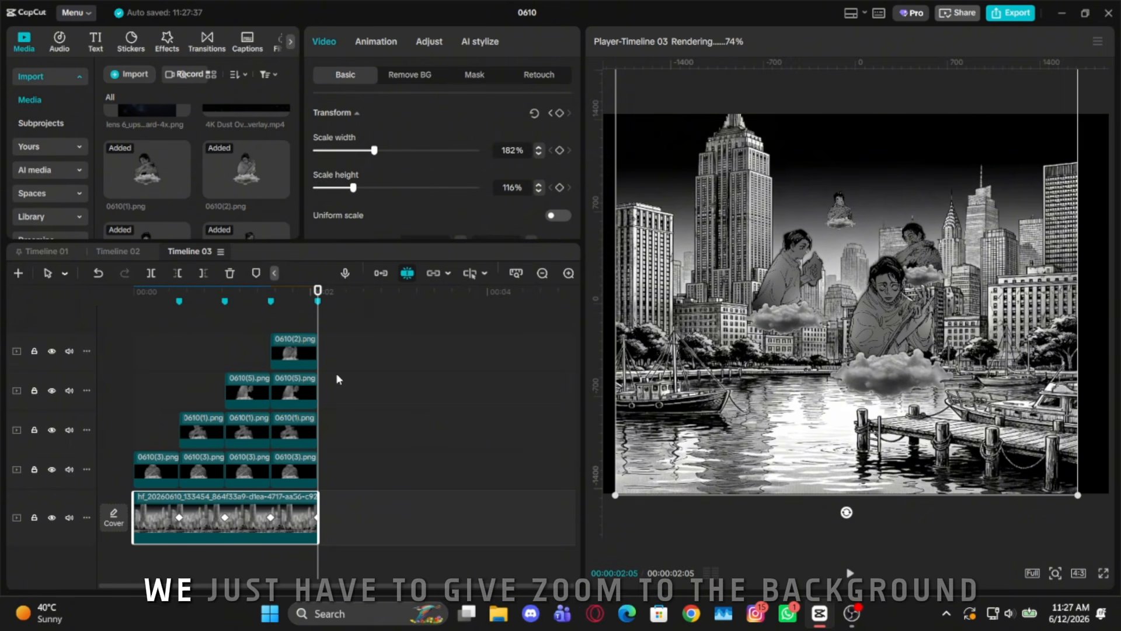
pyautogui.press('space')
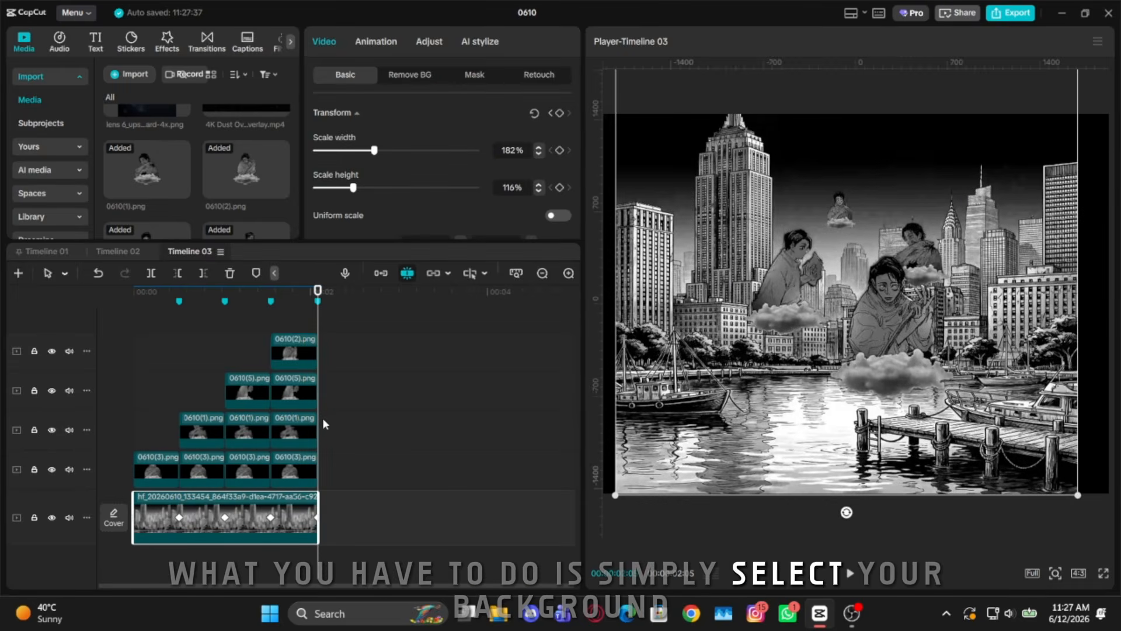
# Turn the background into a compound clip and split it at each beat marker into four pieces
pyautogui.press('Up')
pyautogui.press('Up')
pyautogui.press('Up')
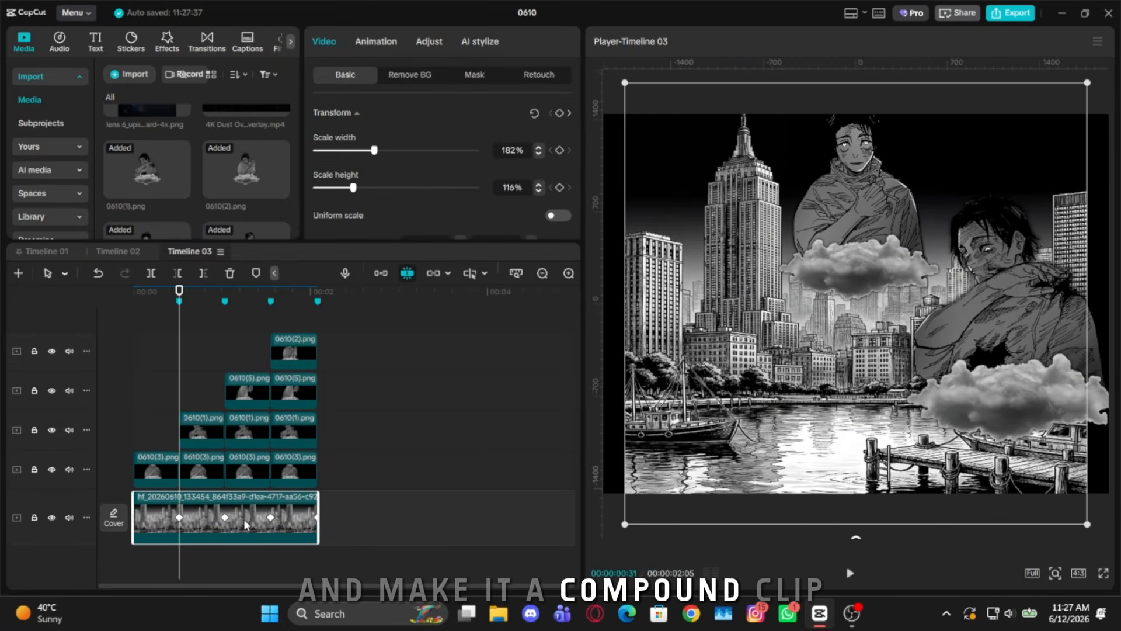
pyautogui.hotkey('alt', 'g')
pyautogui.hotkey('ctrl', 'b')
pyautogui.press('Down')
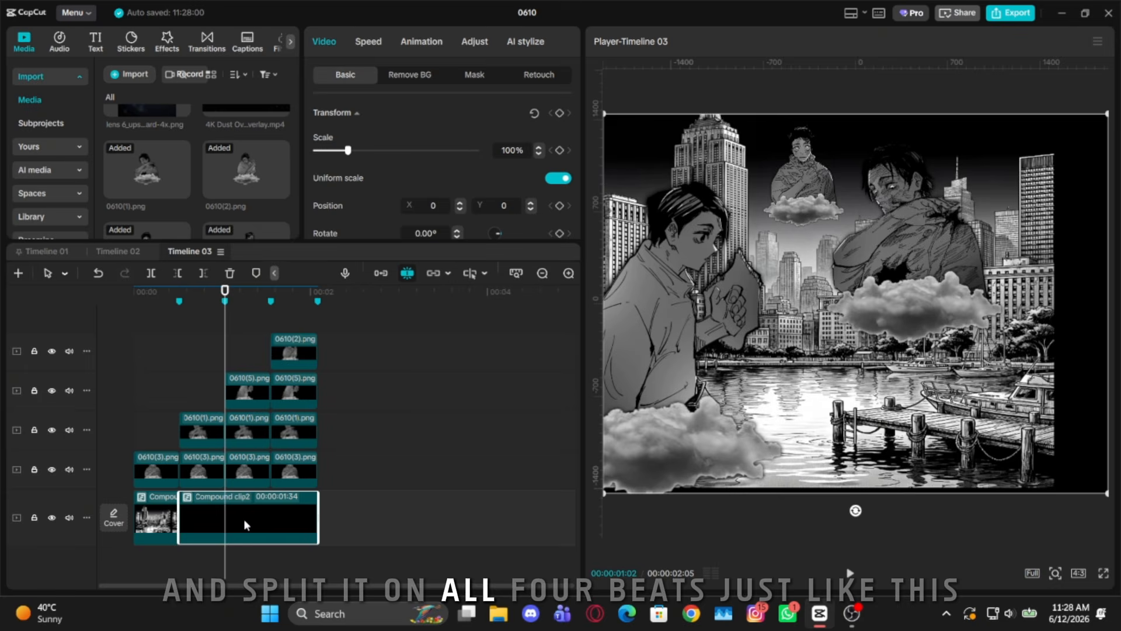
pyautogui.hotkey('ctrl', 'b')
pyautogui.press('Down')
pyautogui.hotkey('ctrl', 'b')
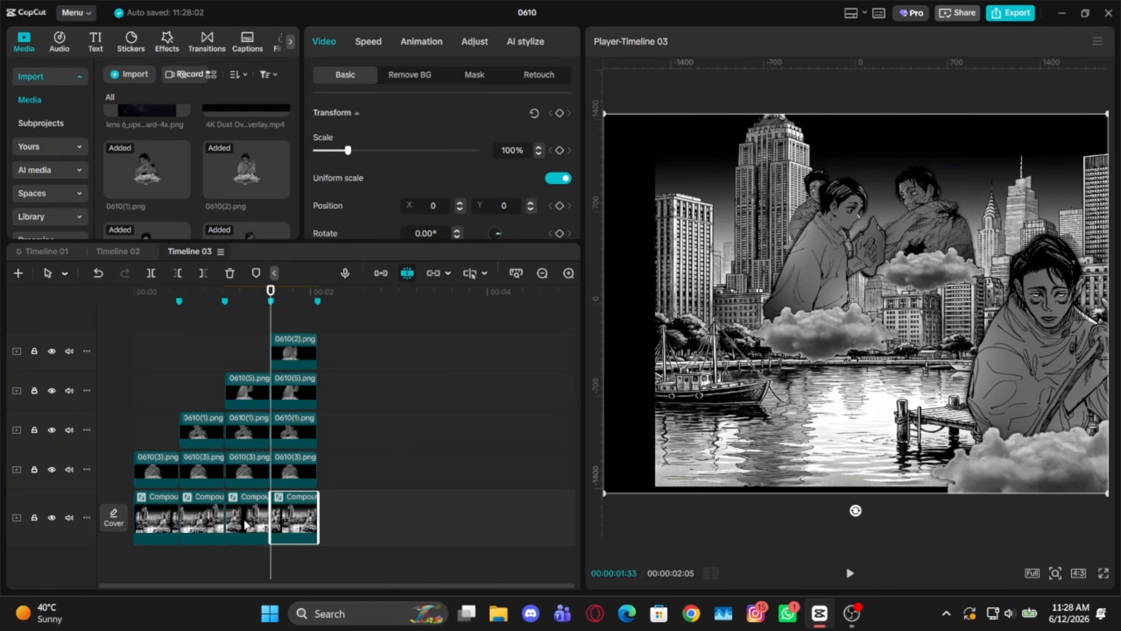
# Add scale keyframes at the start and end of the first background compound piece and set the starting scale to 180%
pyautogui.press('Up')
pyautogui.press('Up')
pyautogui.press('Up')
pyautogui.keyDown('ctrl'); pyautogui.scroll(3, 244, 524); pyautogui.keyUp('ctrl')
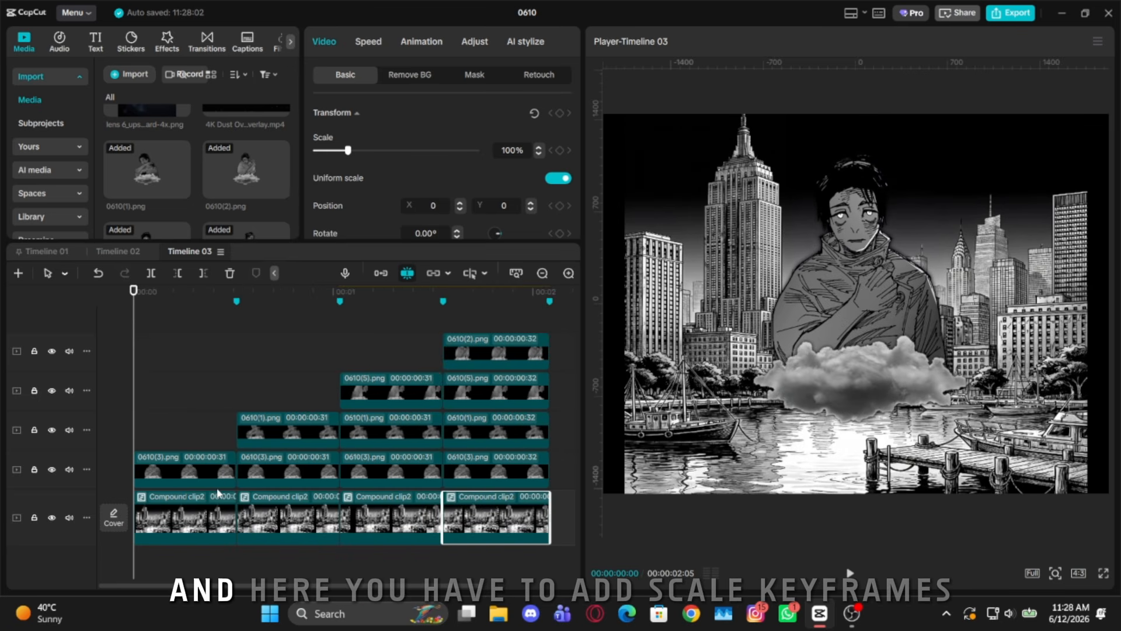
pyautogui.click(161, 533)
pyautogui.press('Up')
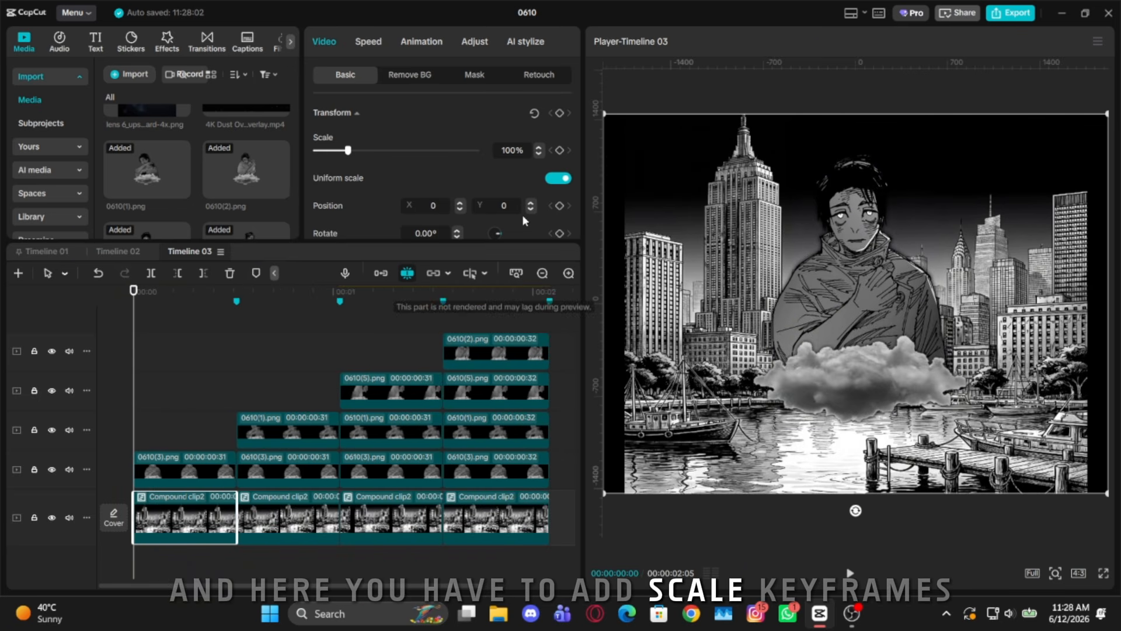
pyautogui.click(560, 151)
pyautogui.press('Down')
pyautogui.click(560, 151)
pyautogui.press('Up')
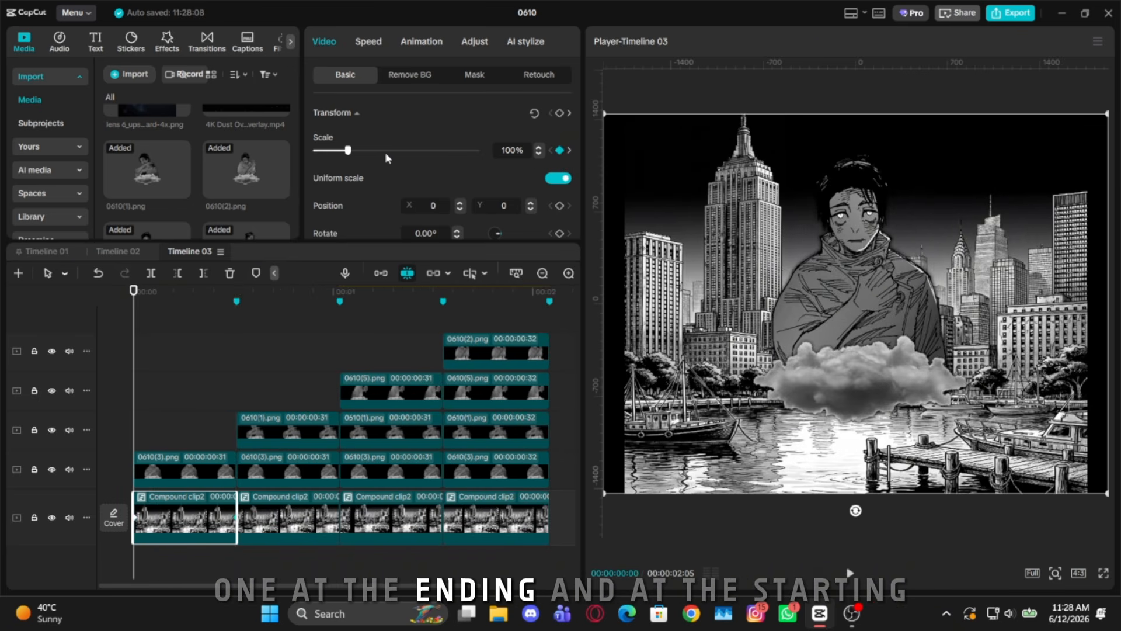
pyautogui.moveTo(348, 150); pyautogui.dragTo(374, 151)
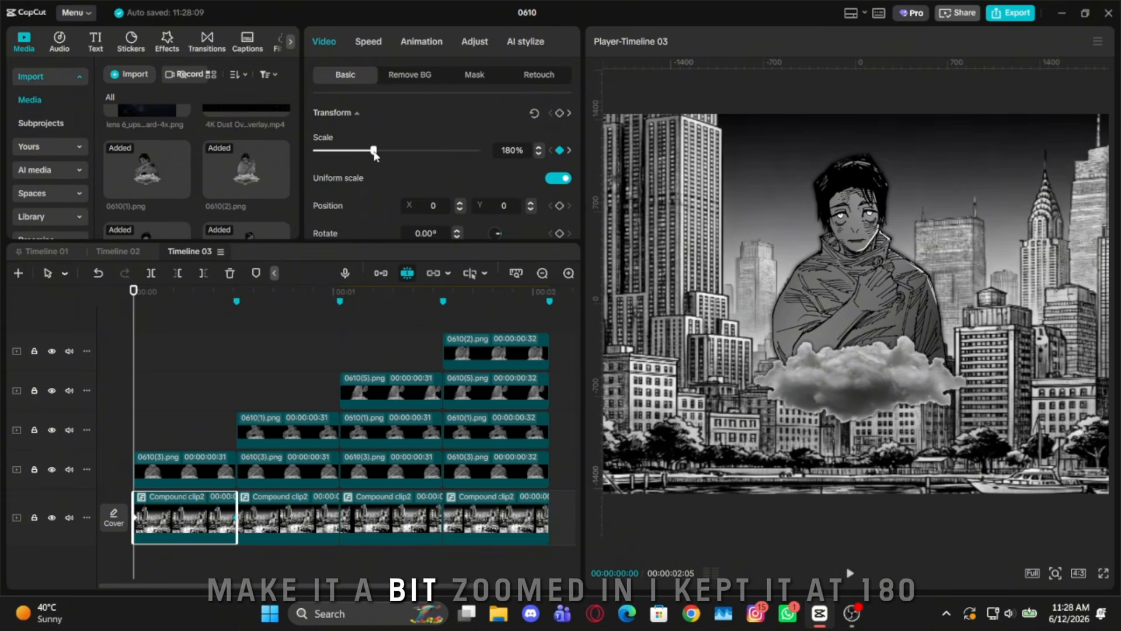
# Ease that piece's scale curve, stretching the second keyframe's handle to the clip's start and pulling in the first one's, then close the graph
pyautogui.hotkey('alt', 'k')
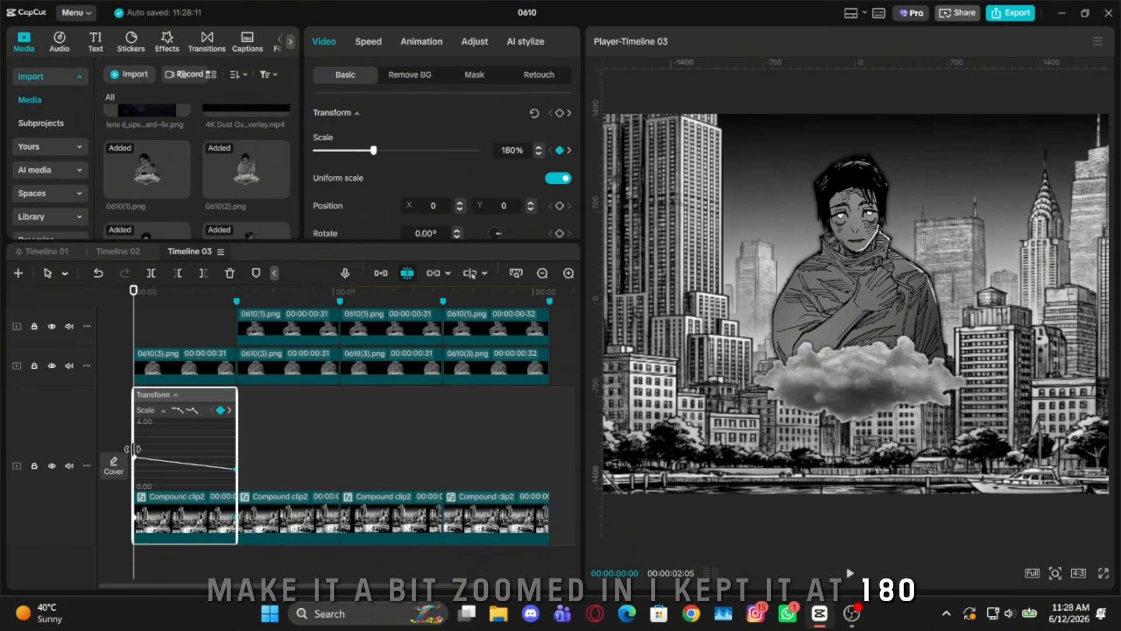
pyautogui.click(177, 410)
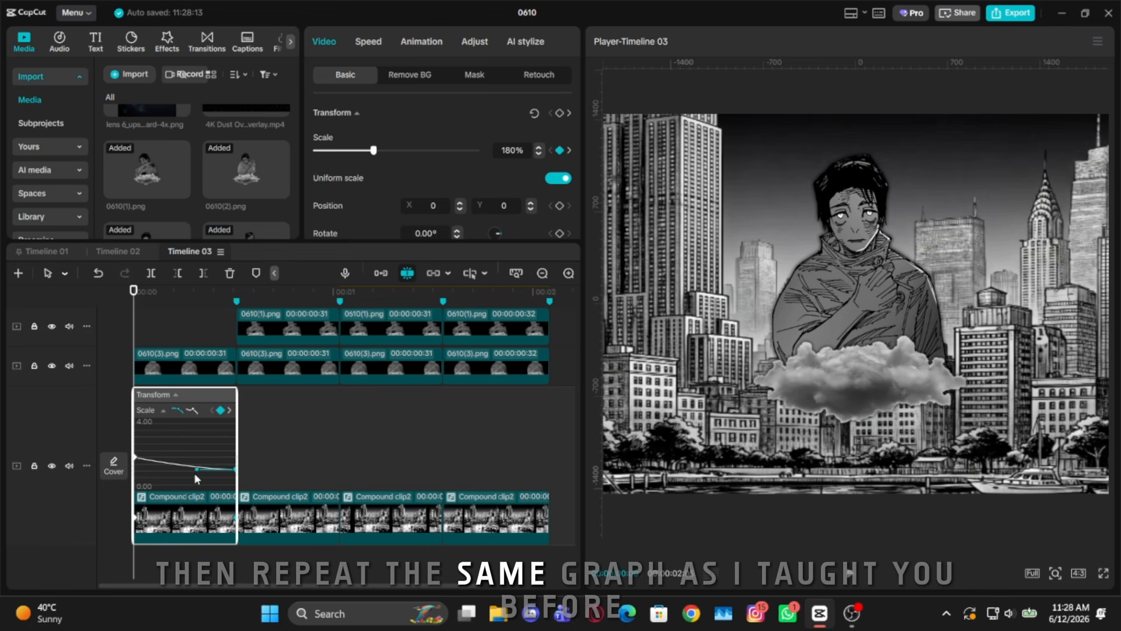
pyautogui.moveTo(199, 469); pyautogui.dragTo(101, 472)
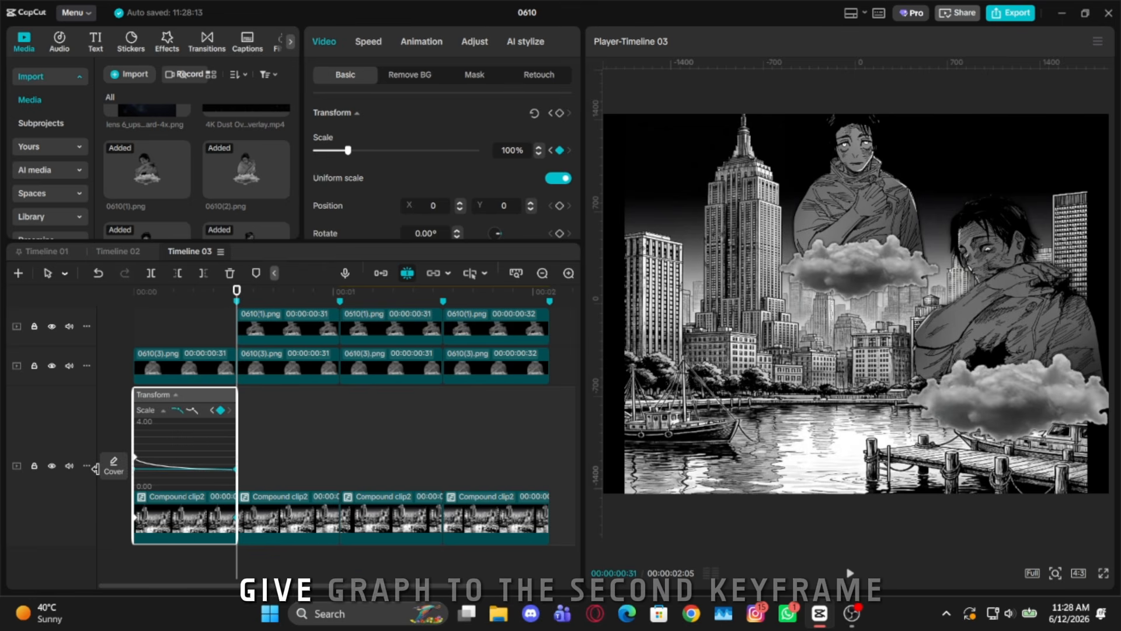
pyautogui.click(192, 412)
pyautogui.moveTo(177, 462); pyautogui.dragTo(347, 495)
pyautogui.hotkey('alt', 'k')
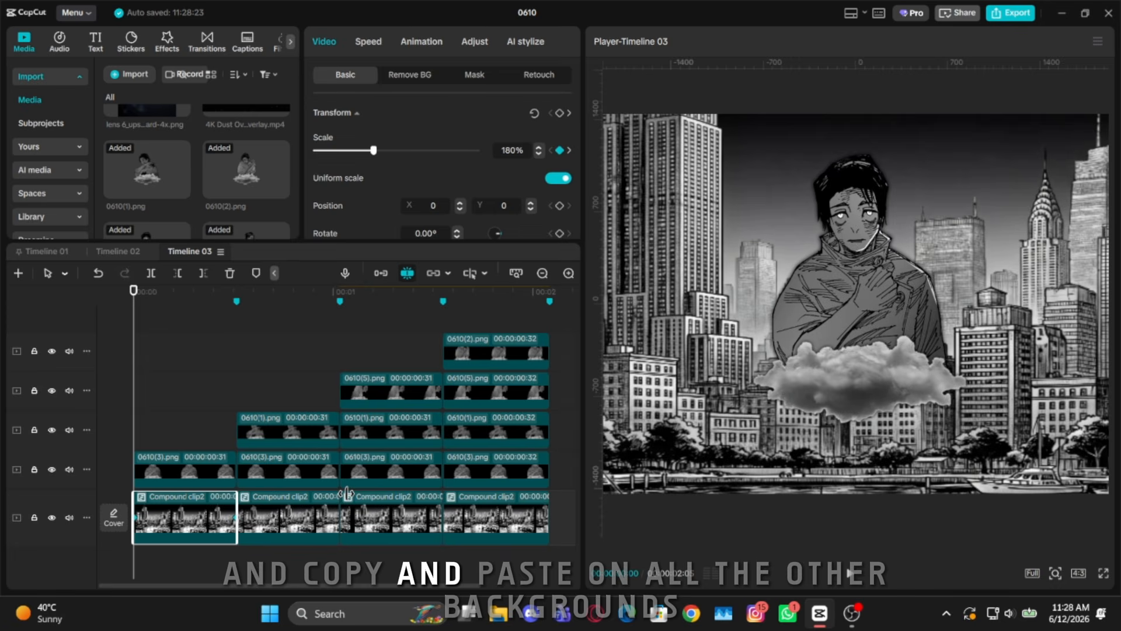
# Paste the first piece's scale keyframes onto the other three background compound pieces, each at its own starting beat
pyautogui.press('Down')
pyautogui.click(305, 520)
pyautogui.hotkey('ctrl', 'v')
pyautogui.click(388, 536)
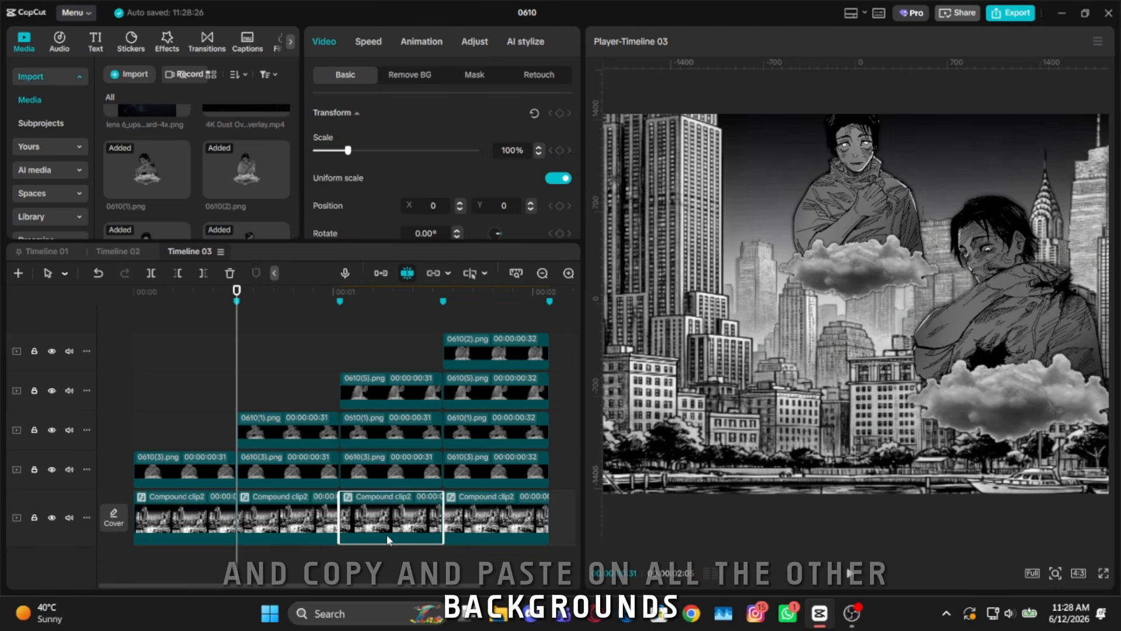
pyautogui.press('Down')
pyautogui.hotkey('ctrl', 'v')
pyautogui.click(455, 537)
pyautogui.press('Down')
pyautogui.hotkey('ctrl', 'v')
pyautogui.press('Down')
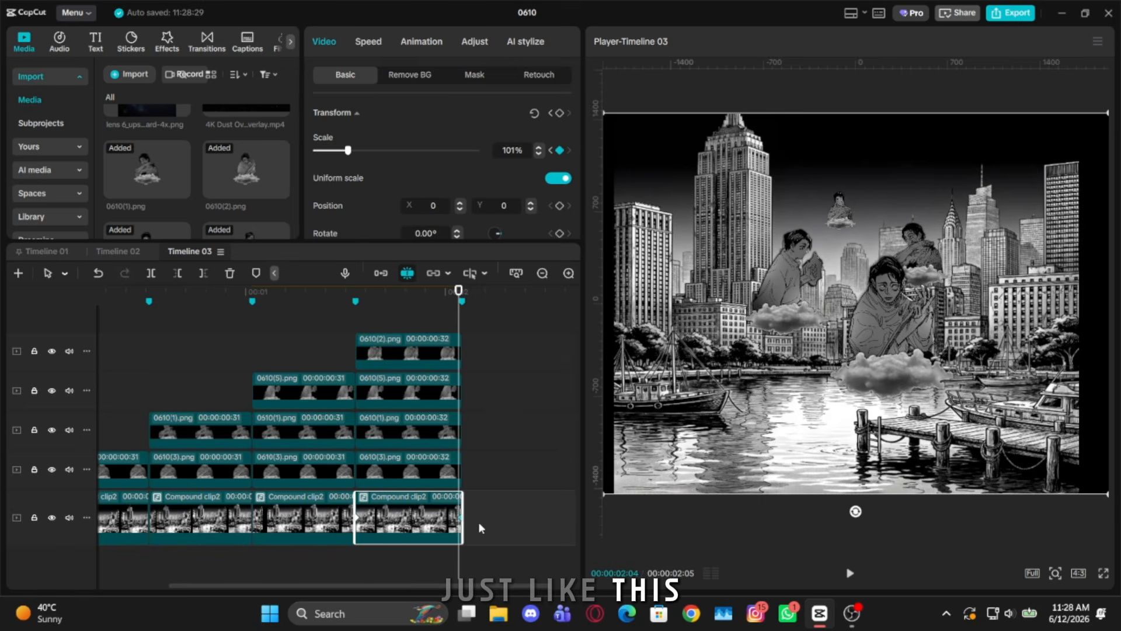
# View the whole timeline, clear the clip selection and play back the sequence to check the background zoom on each beat
pyautogui.scroll(-5, 479, 527)
pyautogui.moveTo(443, 500); pyautogui.dragTo(335, 306)
pyautogui.scroll(-1, 368, 437)
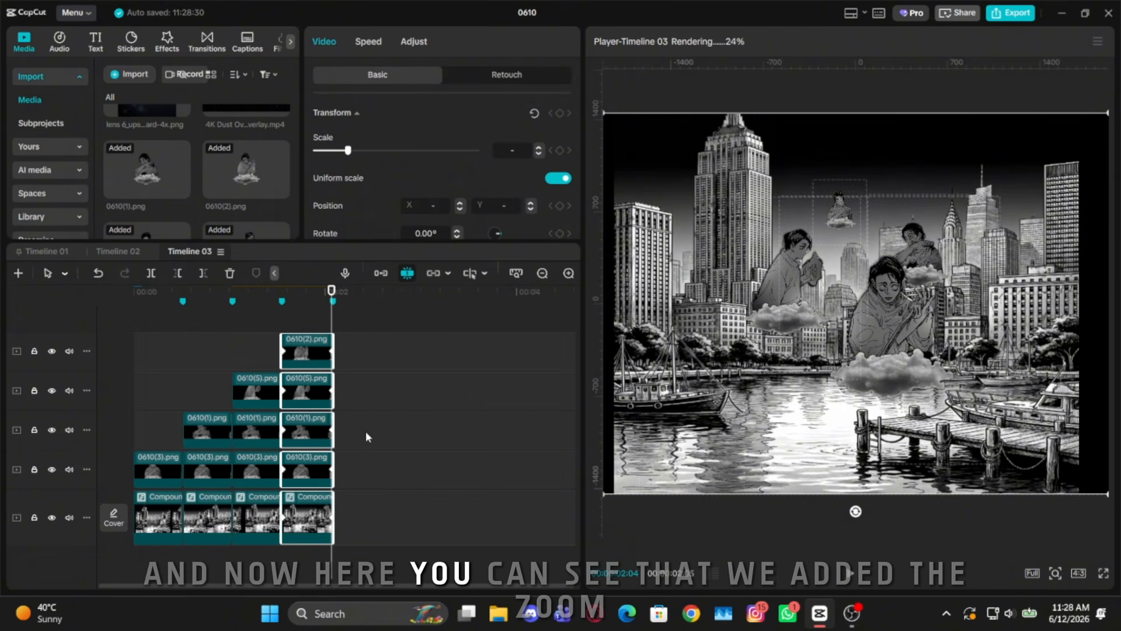
pyautogui.click(374, 482)
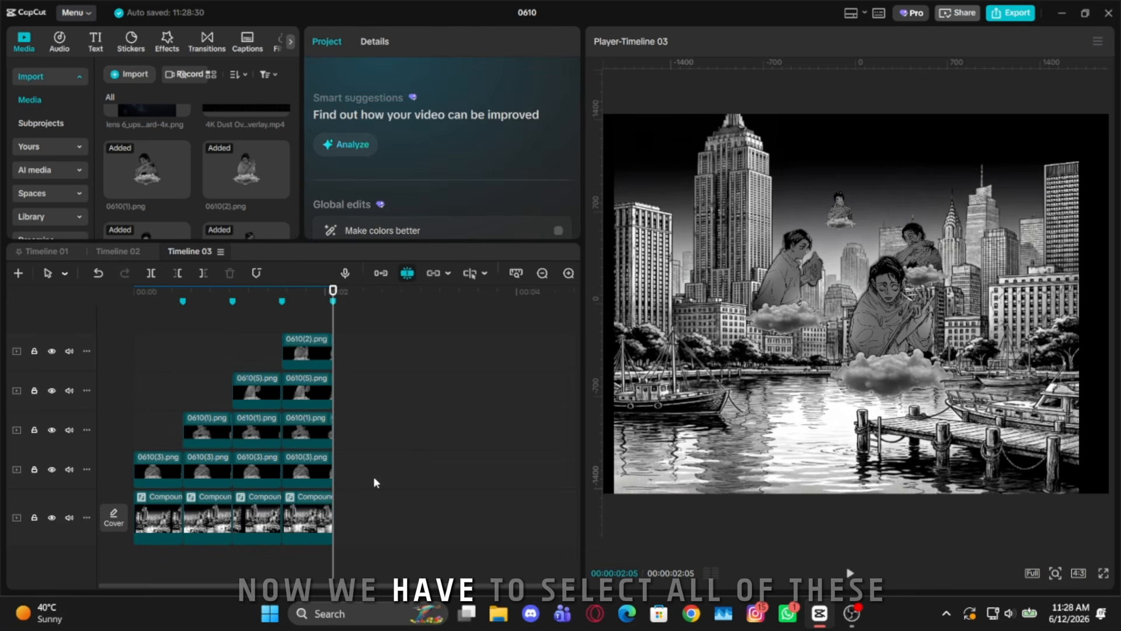
pyautogui.press('space')
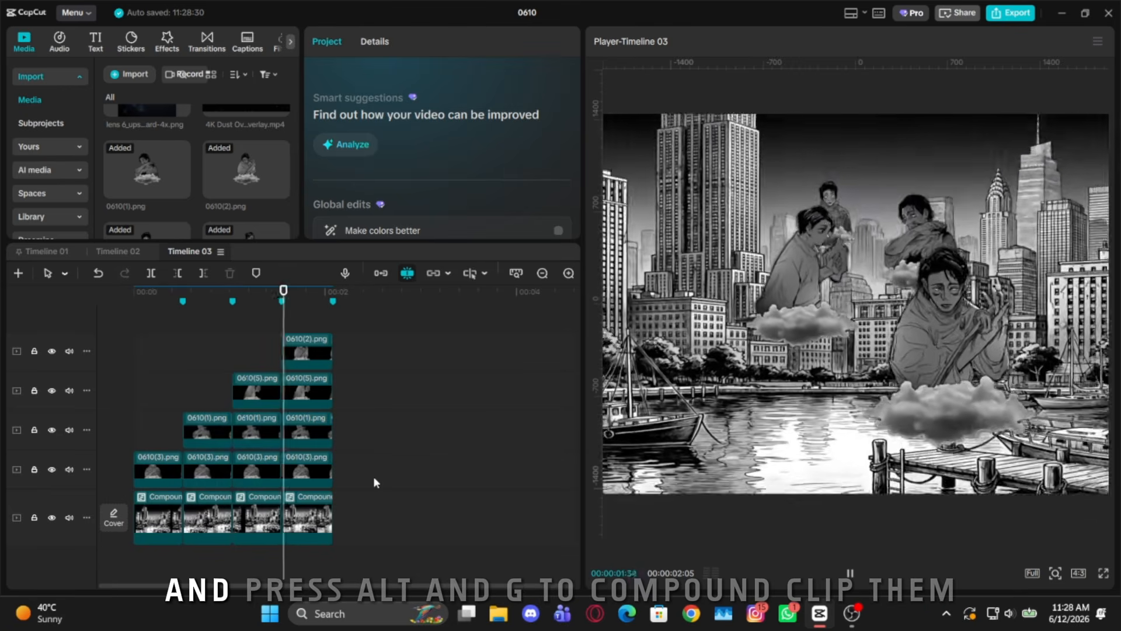
# Select every clip on the timeline and combine them all into one compound clip
pyautogui.hotkey('ctrl', 'a')
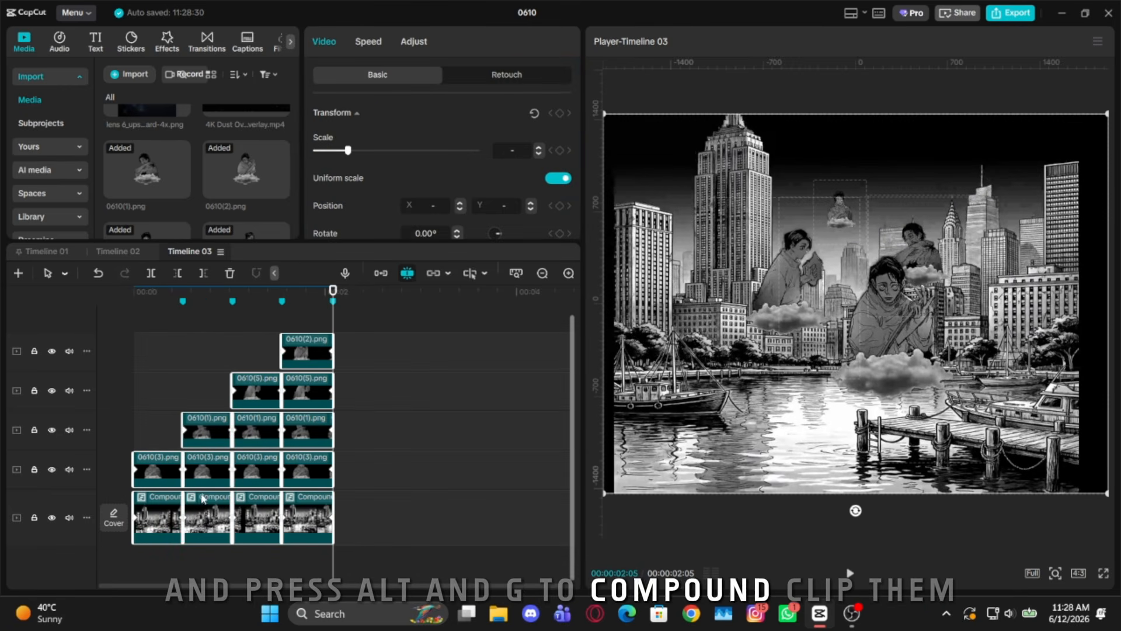
pyautogui.hotkey('alt', 'g')
pyautogui.scroll(1, 224, 396)
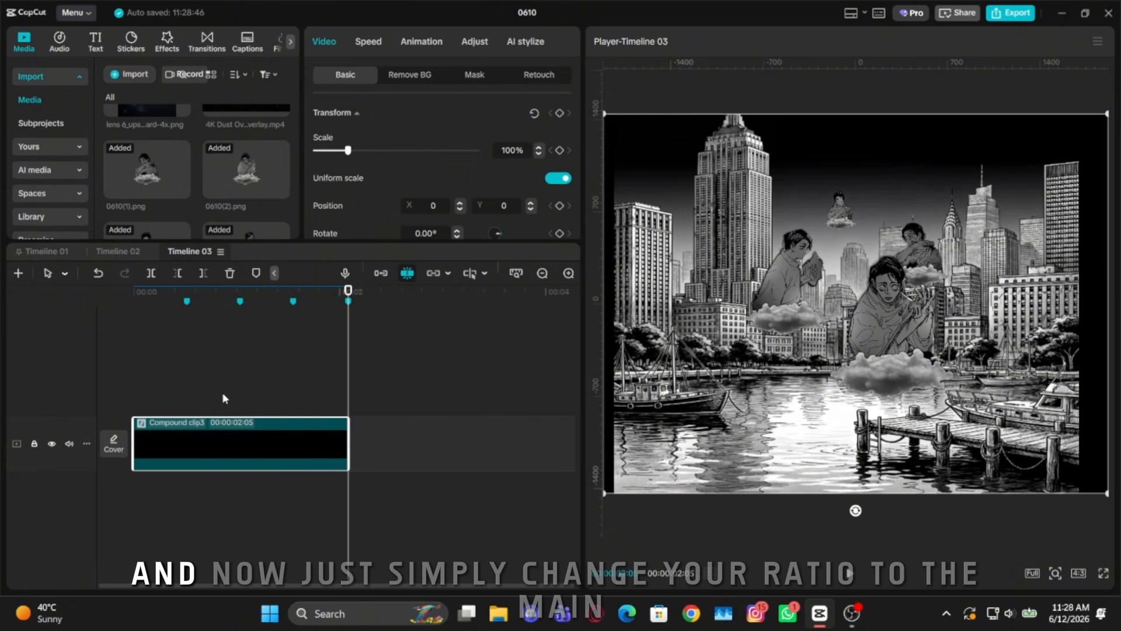
# Return to the start of the timeline and set its custom resolution to 890 x 1080
pyautogui.click(215, 399)
pyautogui.press('Home')
pyautogui.scroll(1, 235, 441)
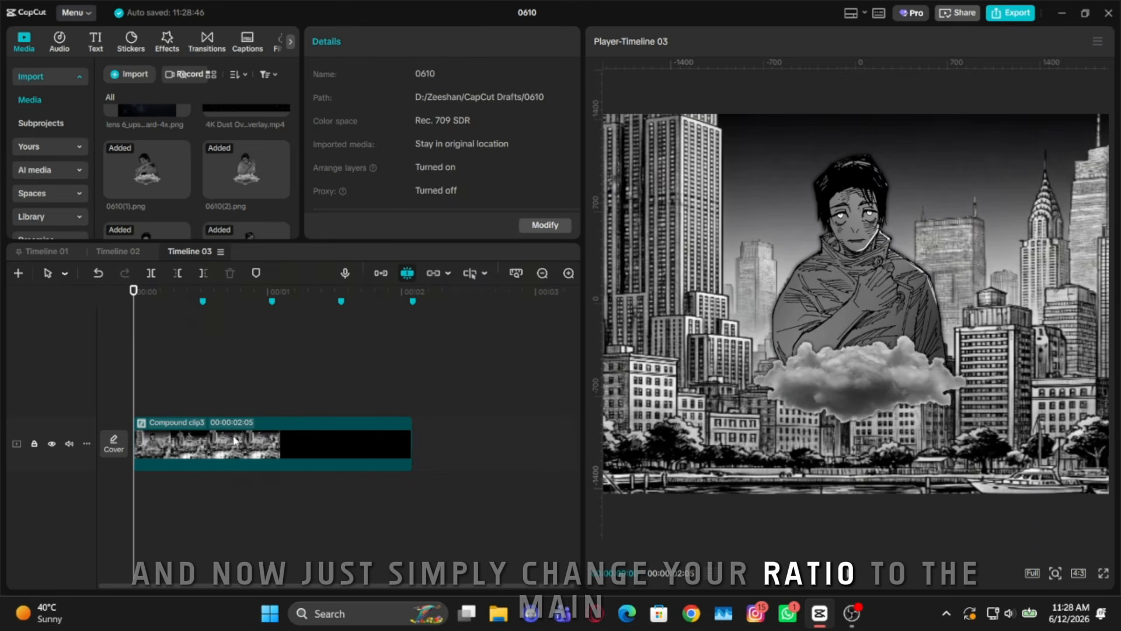
pyautogui.click(1078, 573)
pyautogui.click(1046, 400)
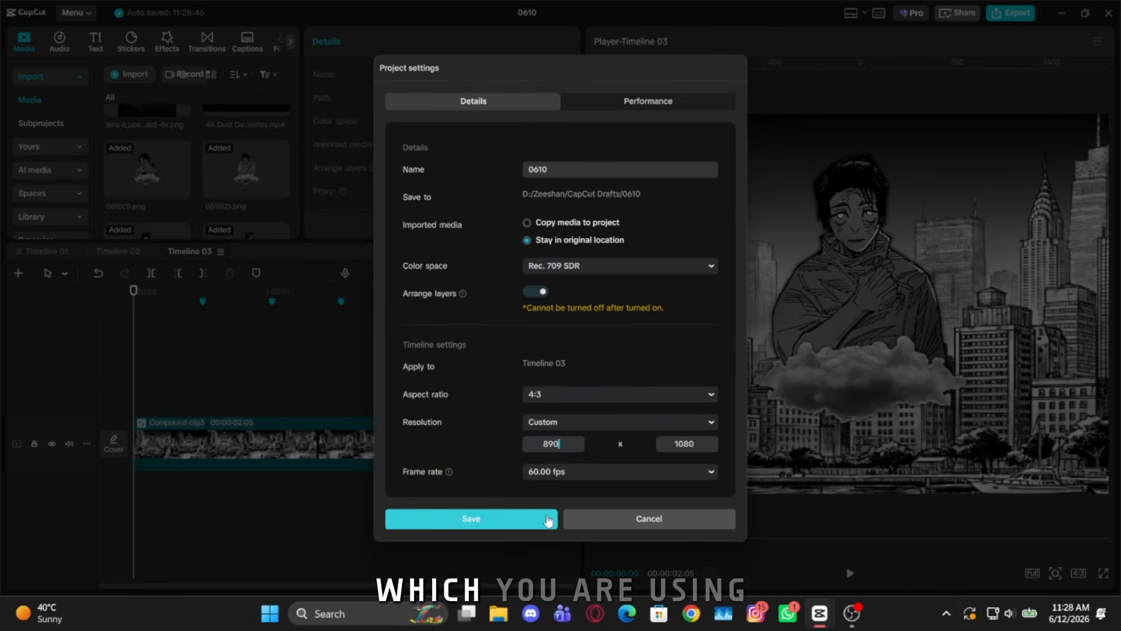
pyautogui.click(472, 518)
# Scale the new compound clip to 167% to fill the portrait frame and add scale and position keyframes at its start
pyautogui.scroll(1, 360, 516)
pyautogui.click(279, 451)
pyautogui.moveTo(347, 150); pyautogui.dragTo(371, 151)
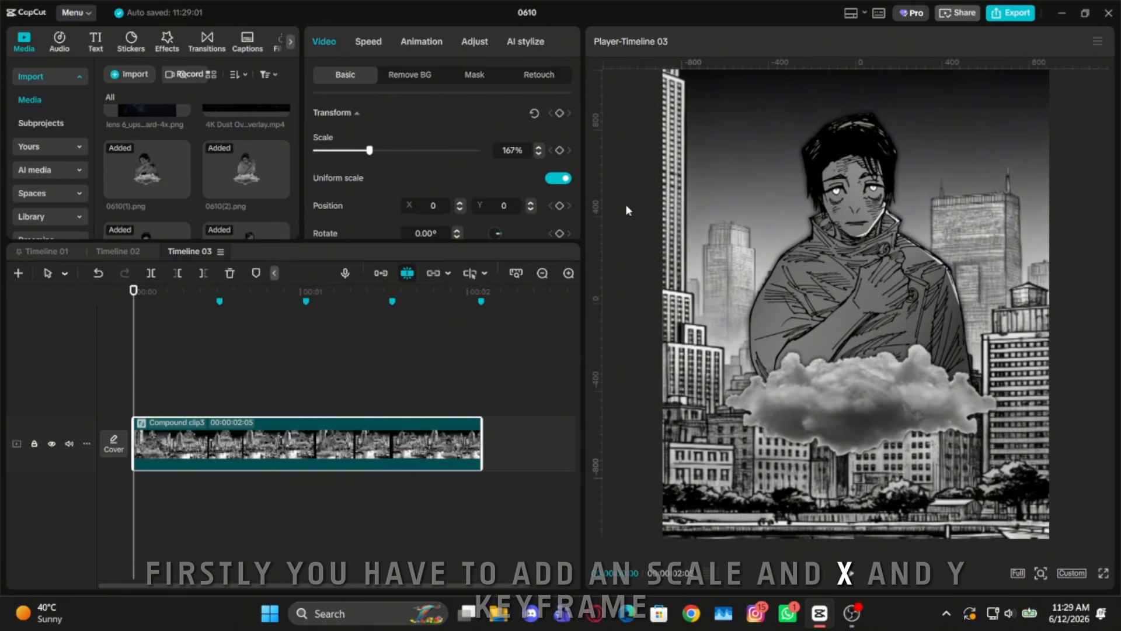
pyautogui.click(560, 150)
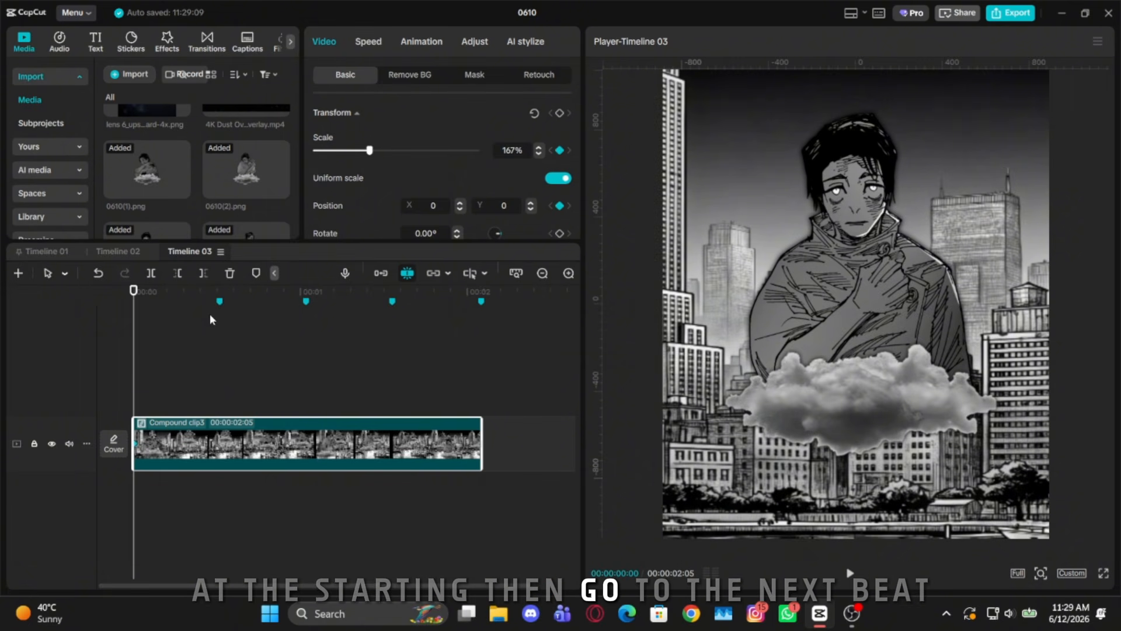
# One frame before the first beat, keyframe the compound clip at 500% scale and move it to about X 0, Y -1779
pyautogui.click(223, 291)
pyautogui.press('Left')
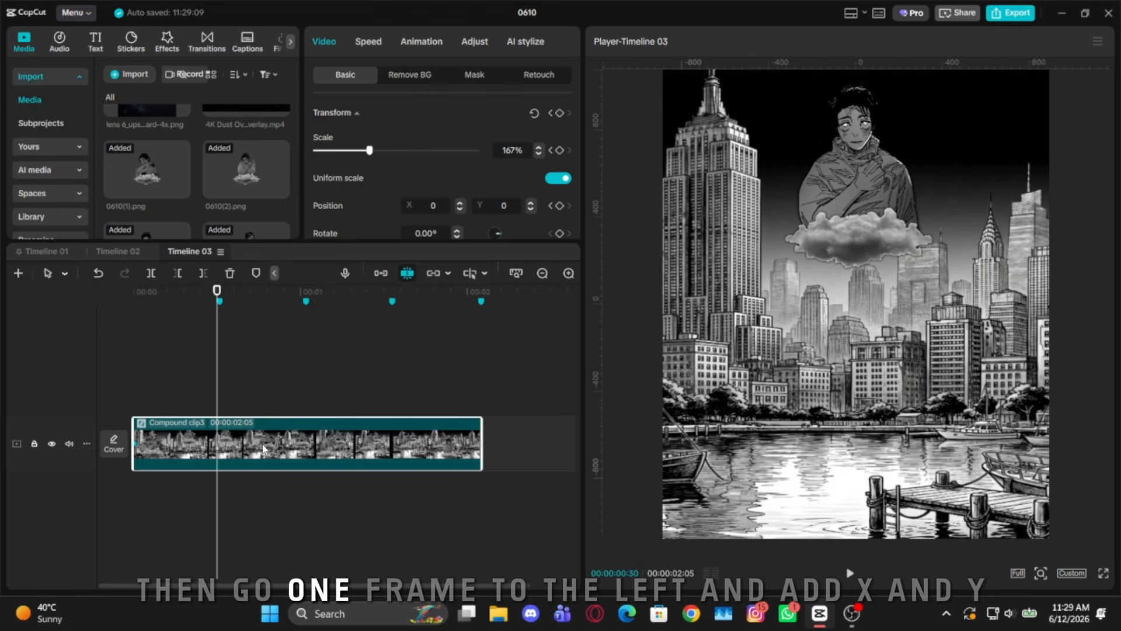
pyautogui.moveTo(384, 152); pyautogui.dragTo(489, 155)
pyautogui.moveTo(1079, 262); pyautogui.dragTo(1063, 583)
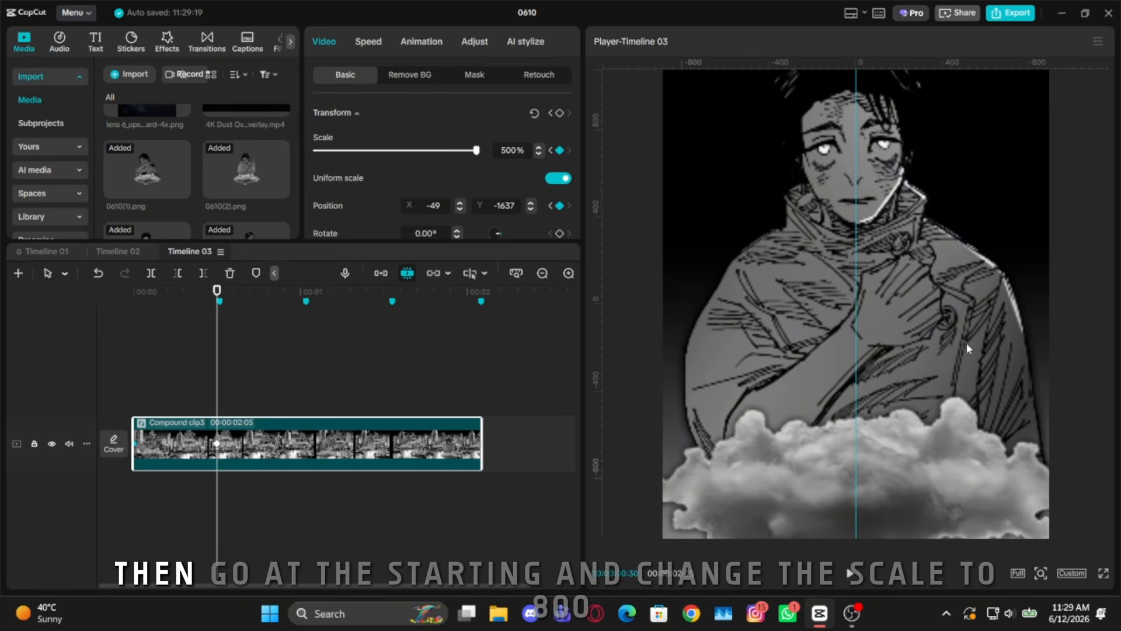
# Enter a new scale at the compound clip's starting keyframe and return to the keyframe before the first beat
pyautogui.press('Home')
pyautogui.click(512, 150)
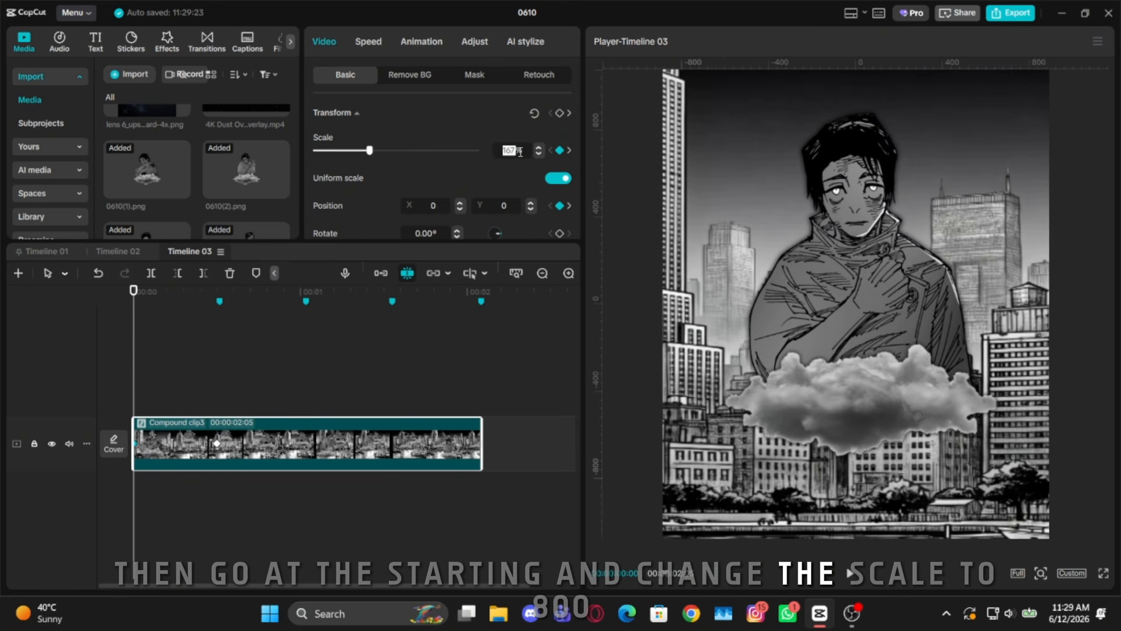
pyautogui.press('Return')
pyautogui.click(569, 150)
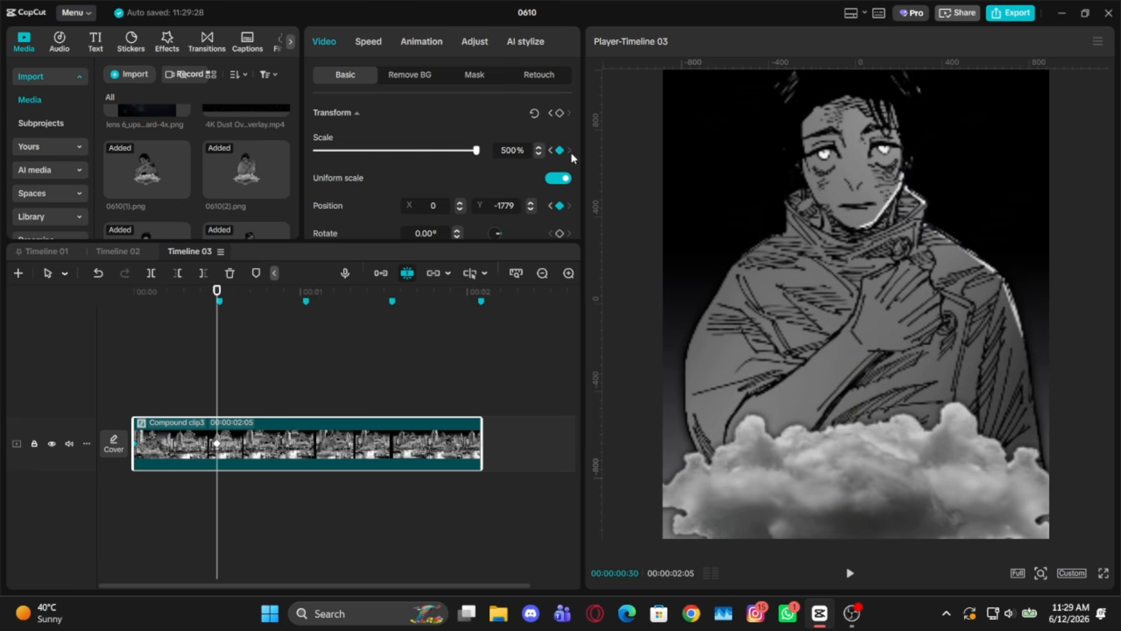
# Reduce the scale at the keyframe before the first beat to 354% and move the clip up so the character cutout fits the frame
pyautogui.moveTo(447, 154); pyautogui.dragTo(431, 156)
pyautogui.moveTo(920, 440); pyautogui.dragTo(913, 327)
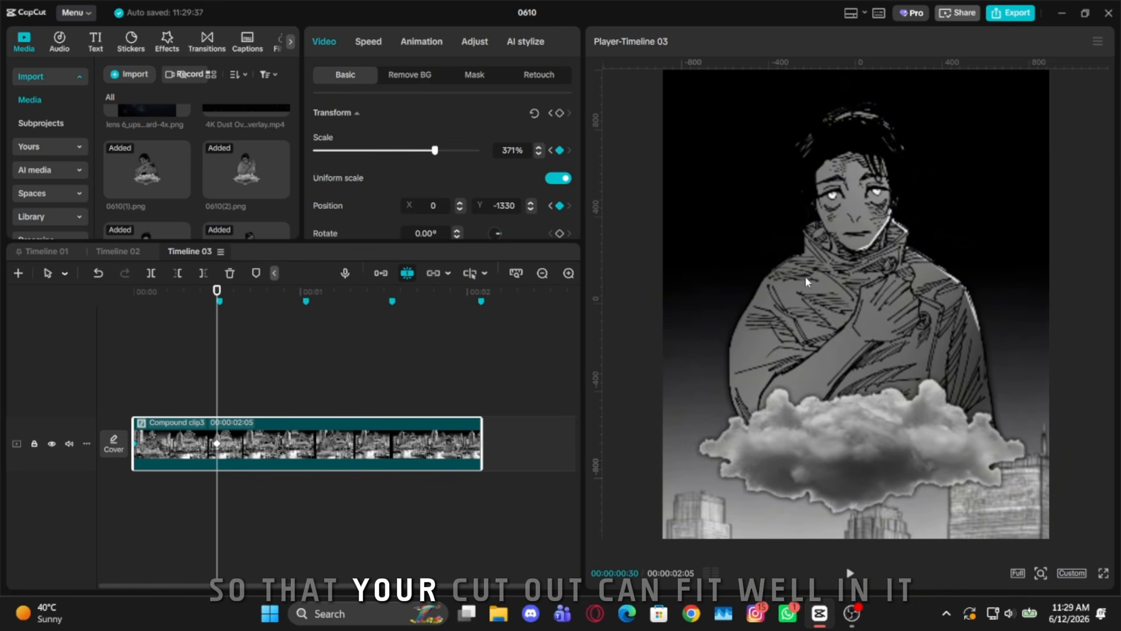
pyautogui.moveTo(433, 156); pyautogui.dragTo(427, 156)
pyautogui.moveTo(777, 227); pyautogui.dragTo(774, 205)
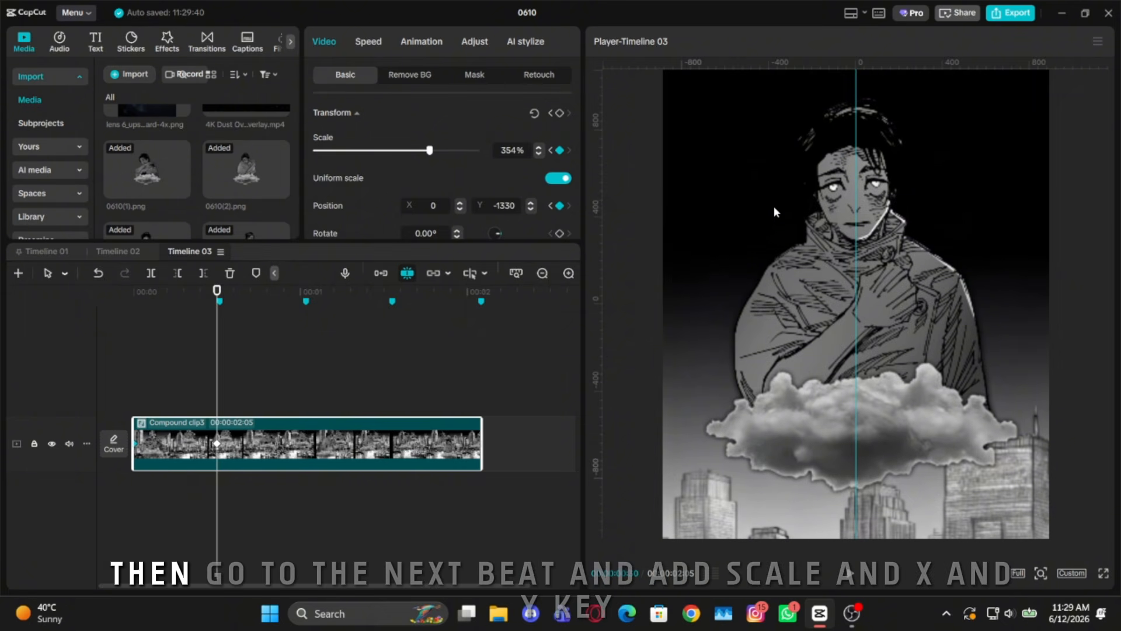
# At the first beat, add scale and position keyframes to the compound clip and set the scale to 800%
pyautogui.press('Right')
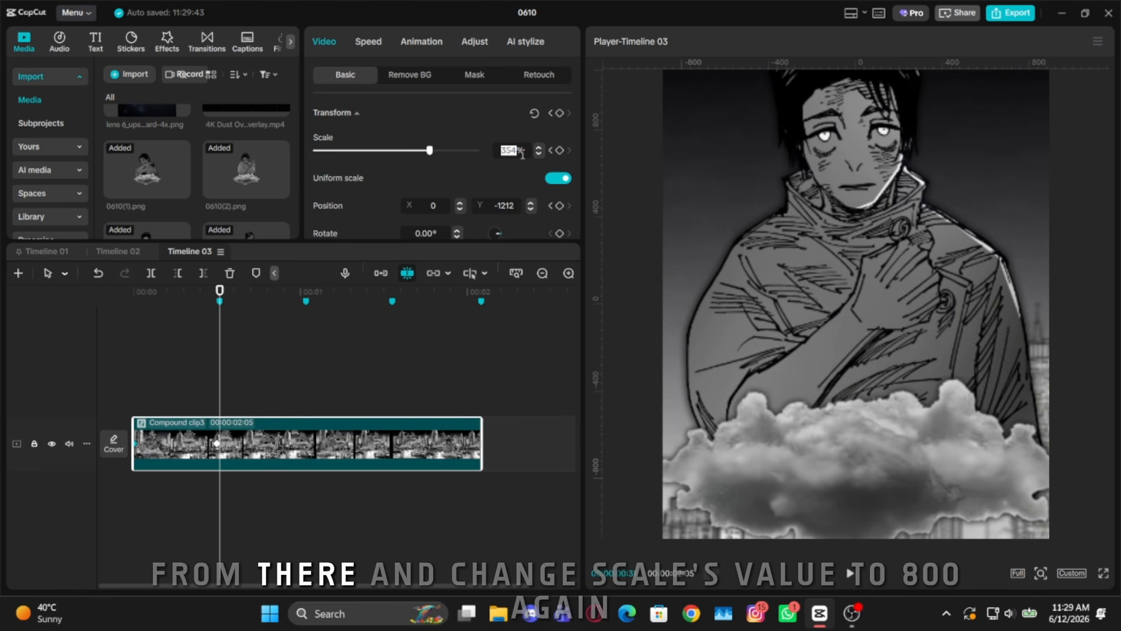
pyautogui.write('0')
pyautogui.press('Return')
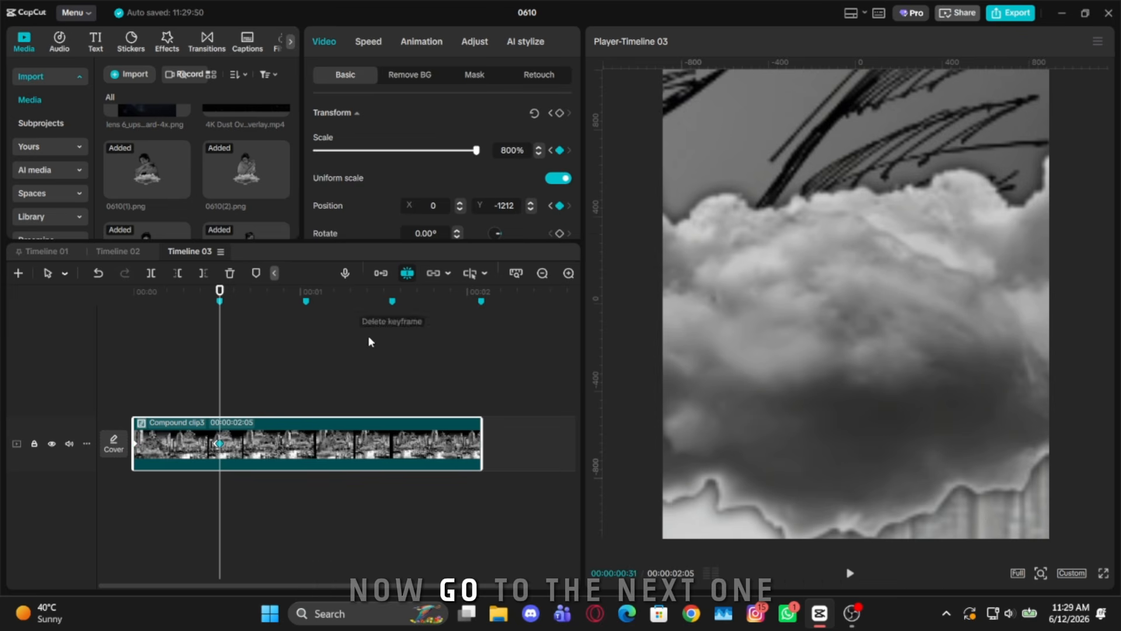
# One frame before the second beat, reduce the scale to 265% and move the clip to about X -427, Y -570 to frame the next cutout
pyautogui.click(310, 292)
pyautogui.press('Left')
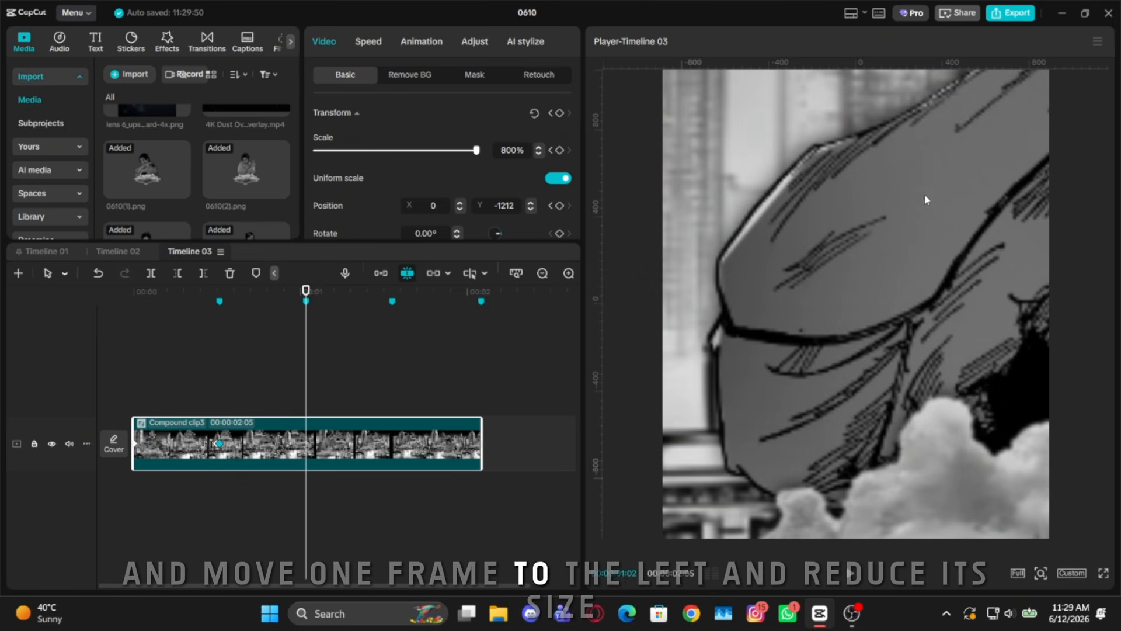
pyautogui.moveTo(395, 151); pyautogui.dragTo(419, 153)
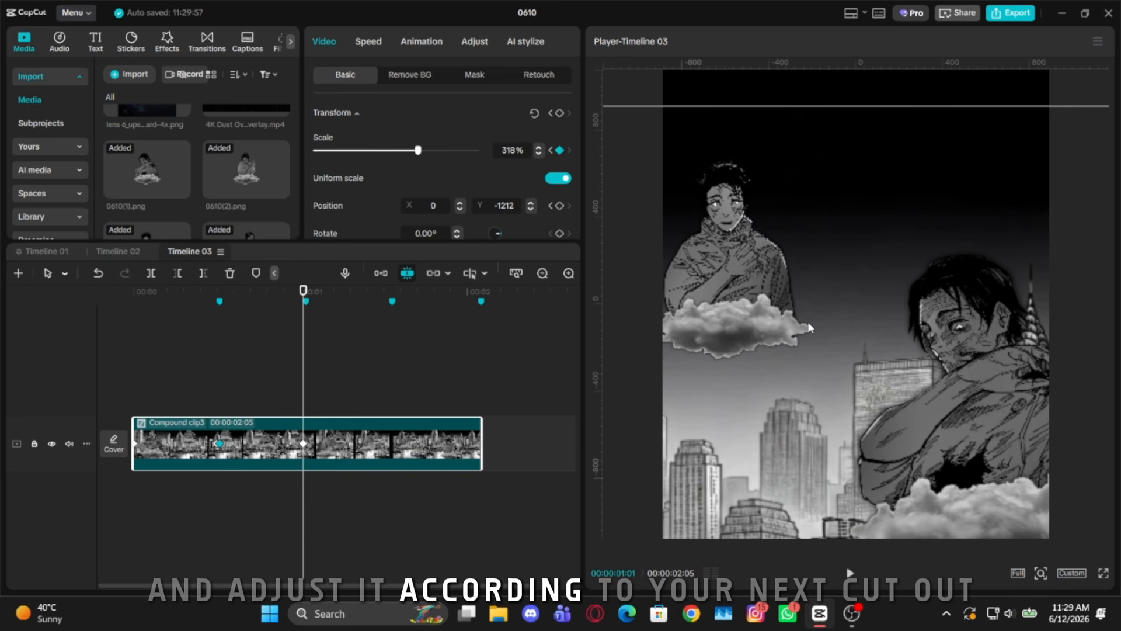
pyautogui.moveTo(808, 322); pyautogui.dragTo(678, 213)
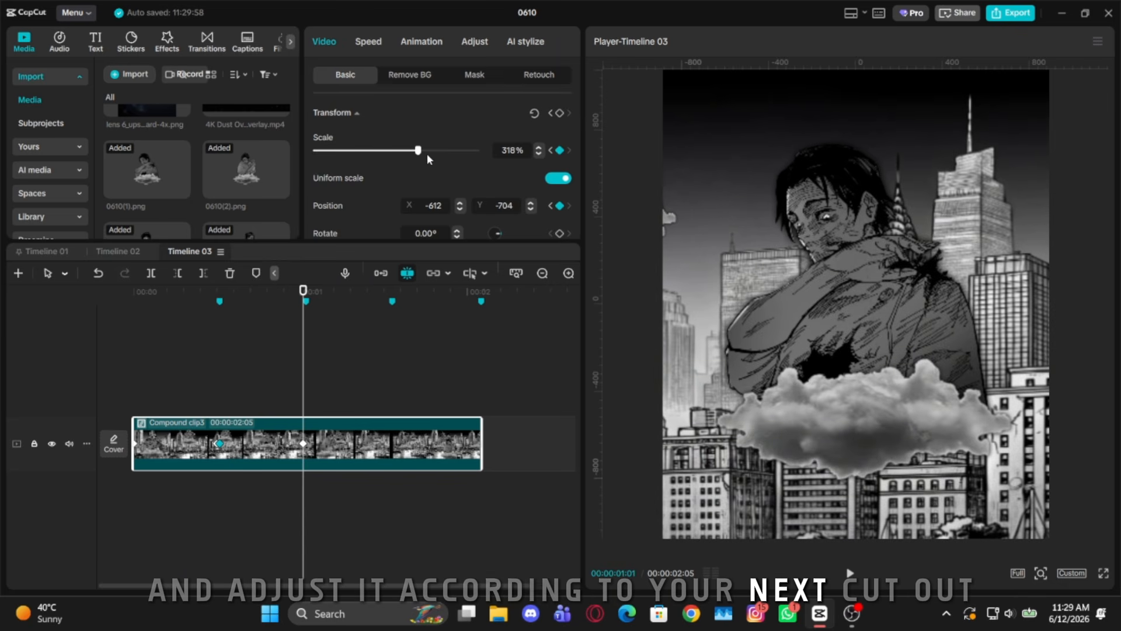
pyautogui.moveTo(419, 152); pyautogui.dragTo(403, 157)
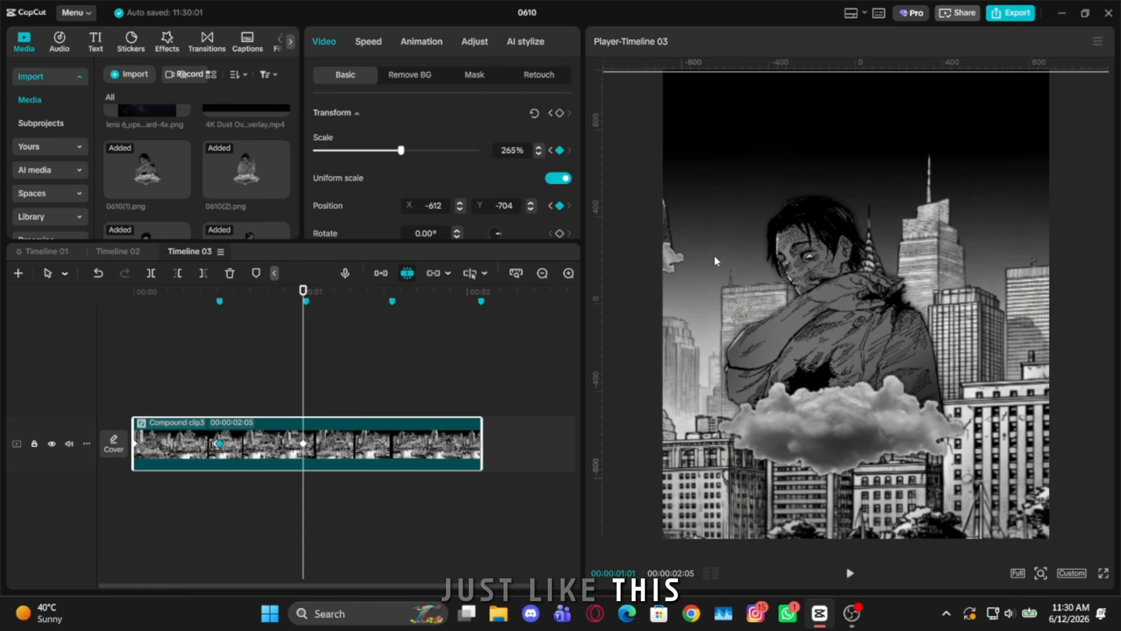
pyautogui.moveTo(714, 254); pyautogui.dragTo(879, 308)
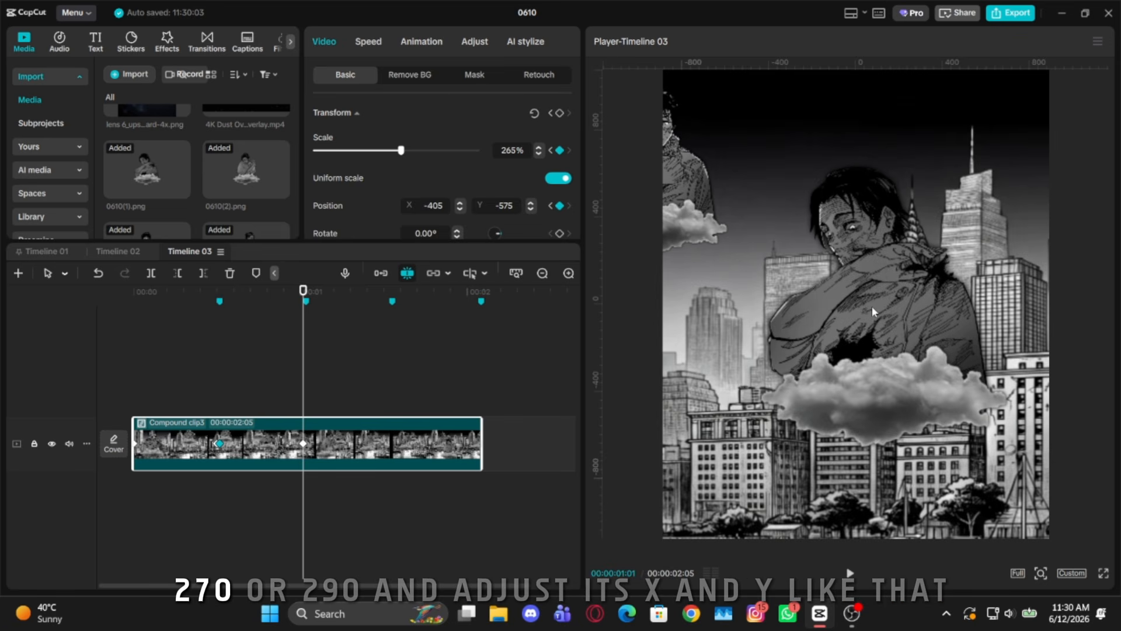
pyautogui.moveTo(880, 306); pyautogui.dragTo(875, 307)
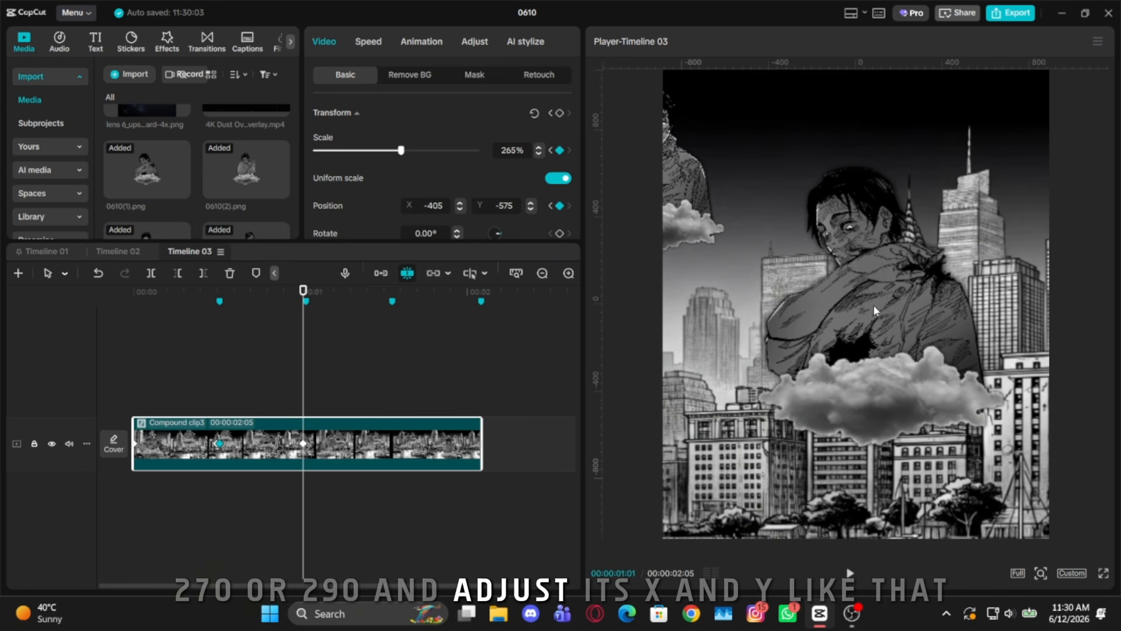
# At the second beat, add position and scale keyframes and set the scale to 500%
pyautogui.press('Right')
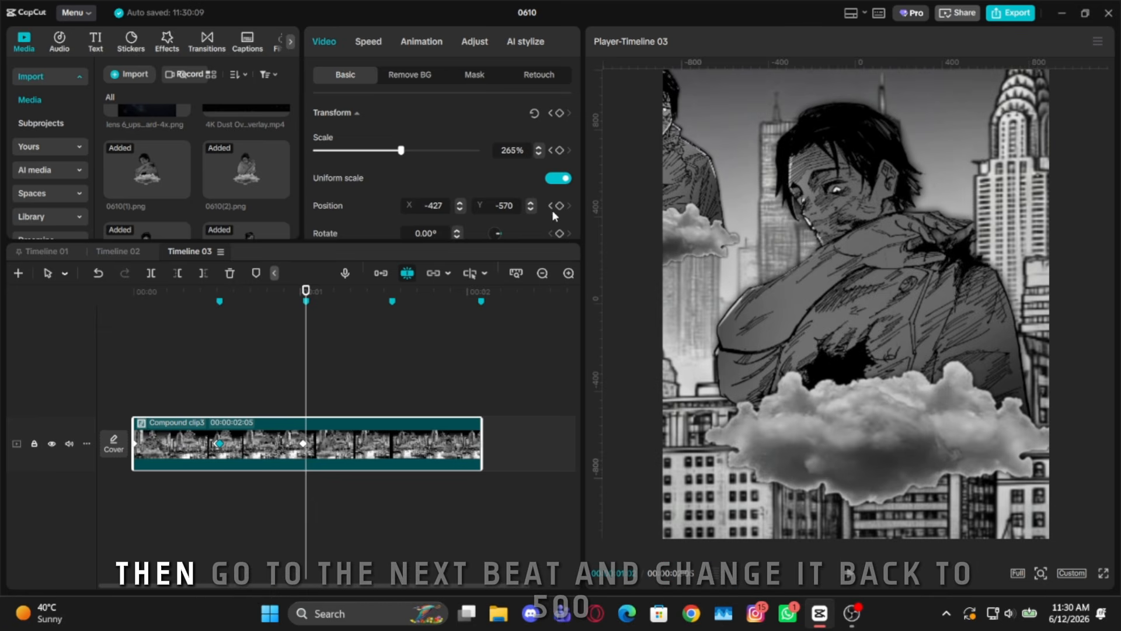
pyautogui.click(559, 207)
pyautogui.click(560, 150)
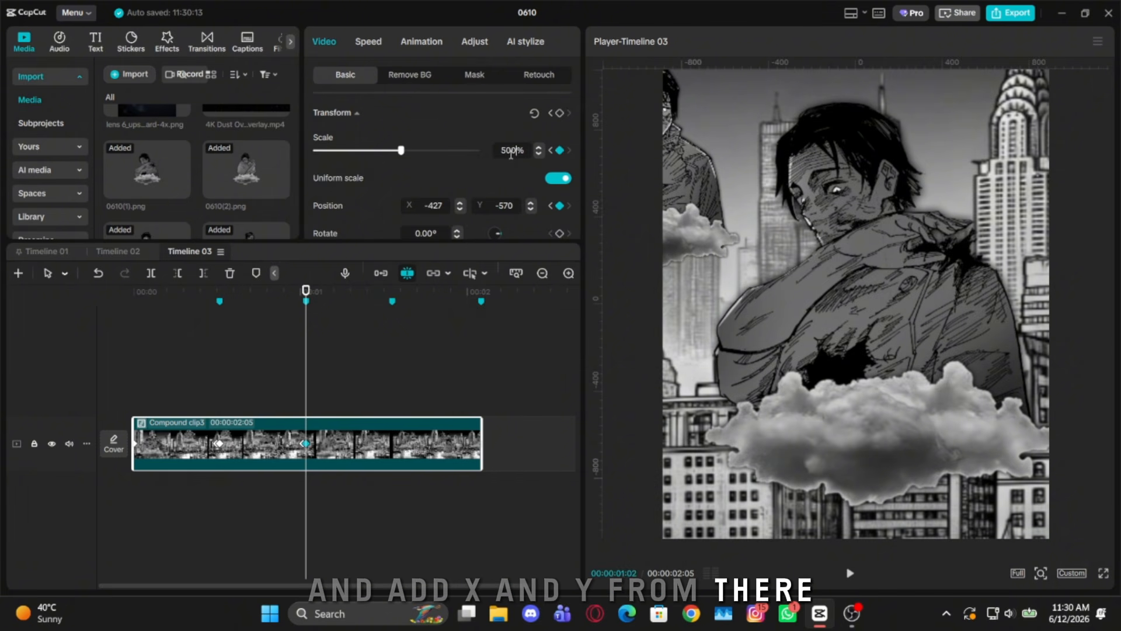
pyautogui.press('Return')
# One frame before the third beat, reduce the scale to 242% and move the clip to about X 210, Y -282
pyautogui.click(392, 292)
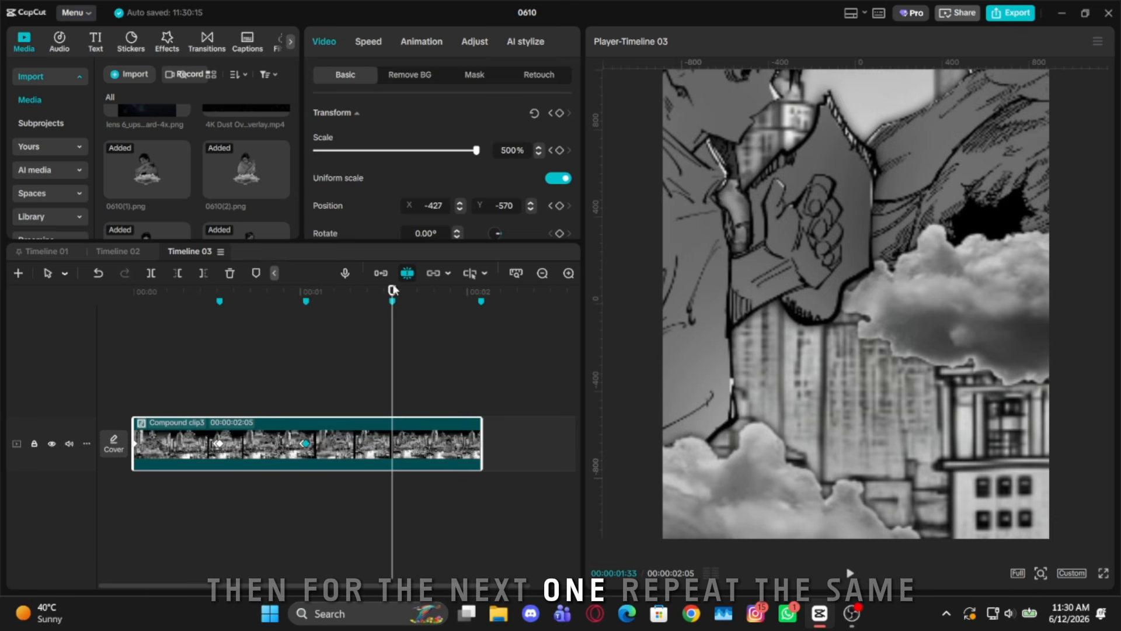
pyautogui.press('Left')
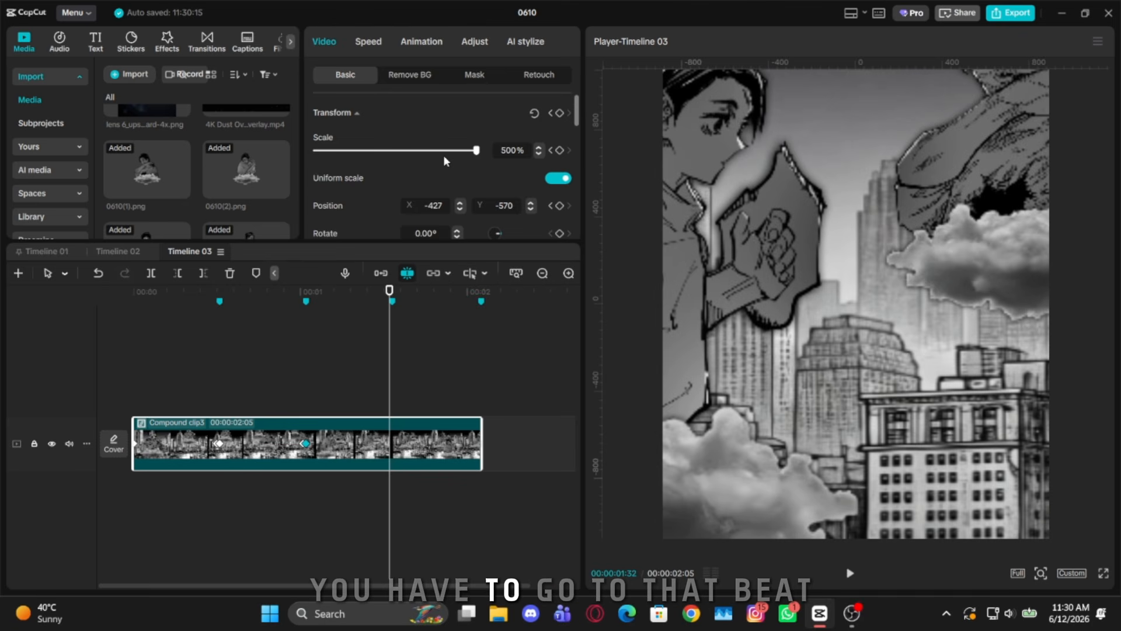
pyautogui.moveTo(443, 155); pyautogui.dragTo(394, 158)
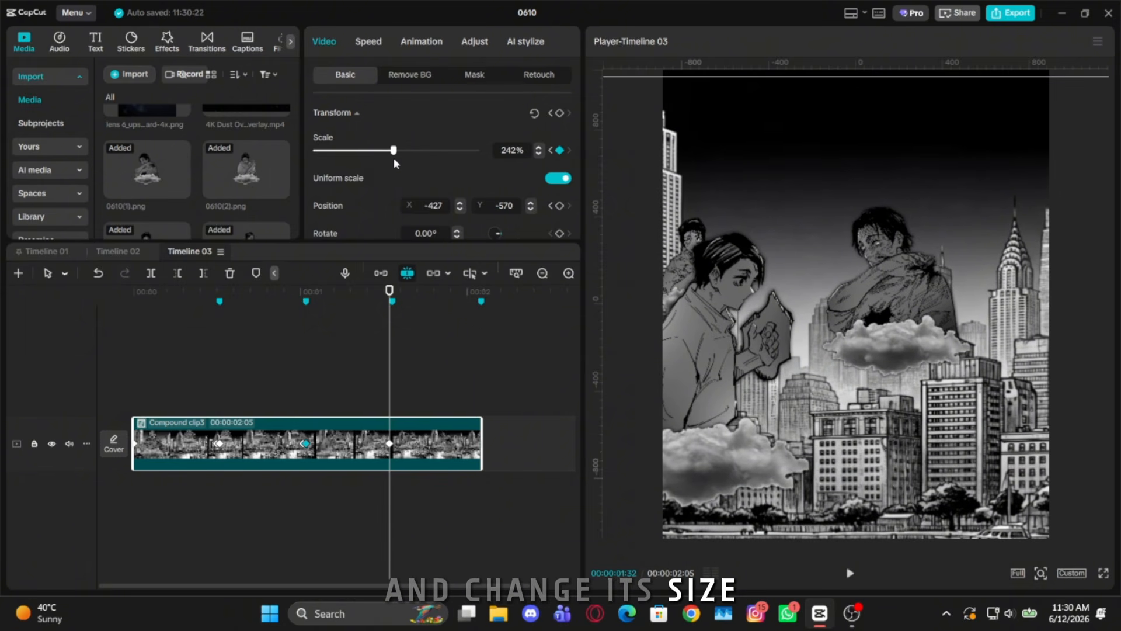
pyautogui.moveTo(796, 325); pyautogui.dragTo(923, 261)
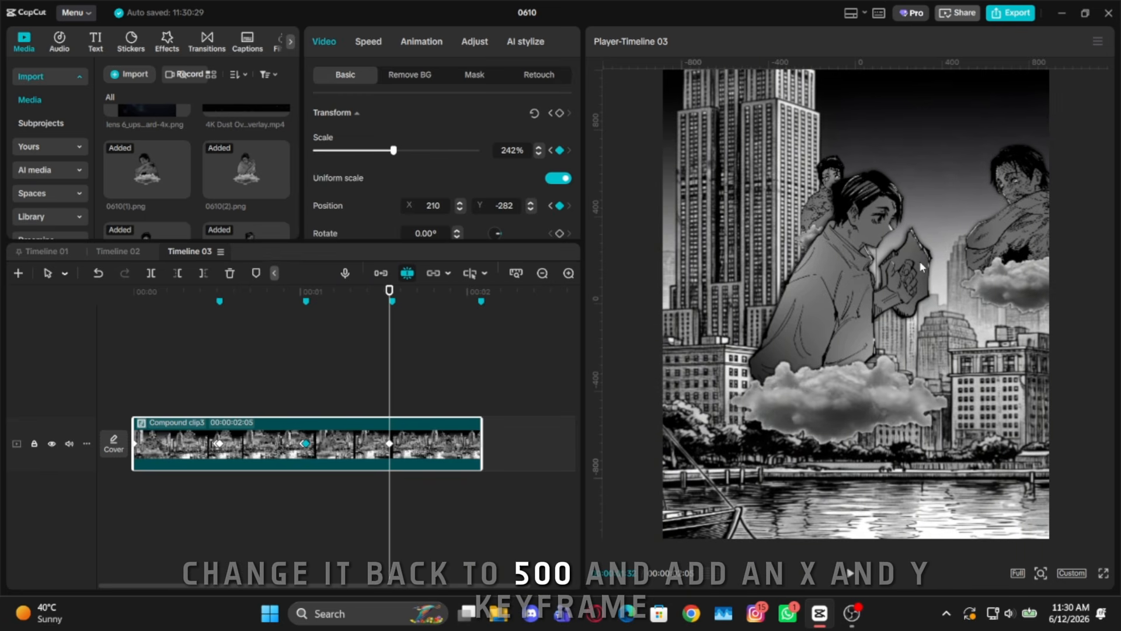
# At the third beat, set the compound clip's scale to 500% and add a position keyframe
pyautogui.press('Right')
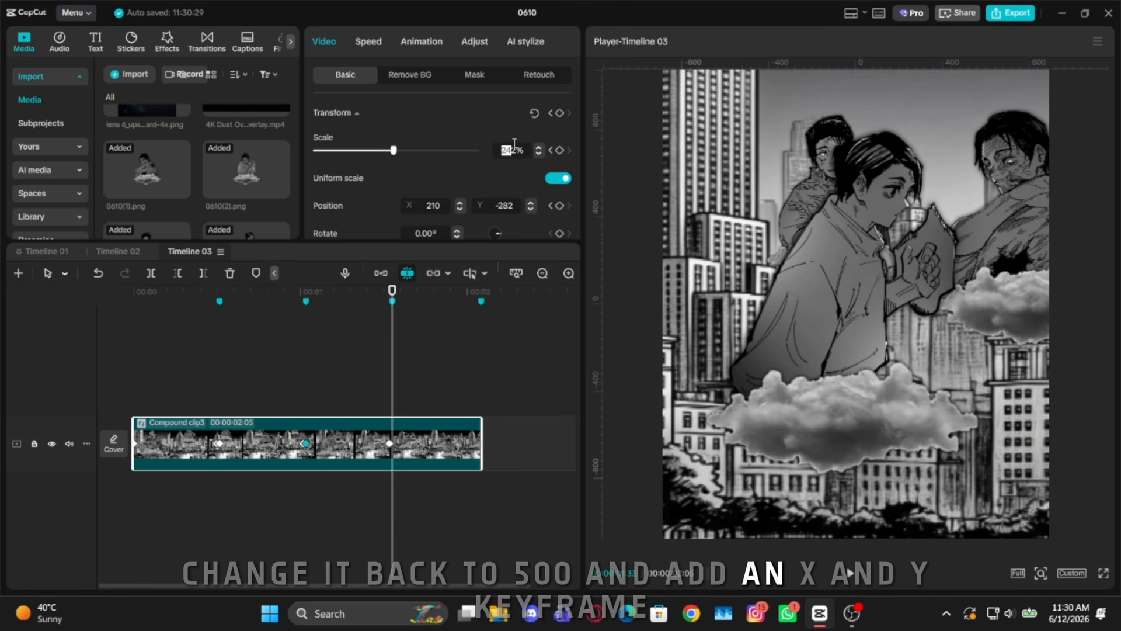
pyautogui.write('500')
pyautogui.press('Return')
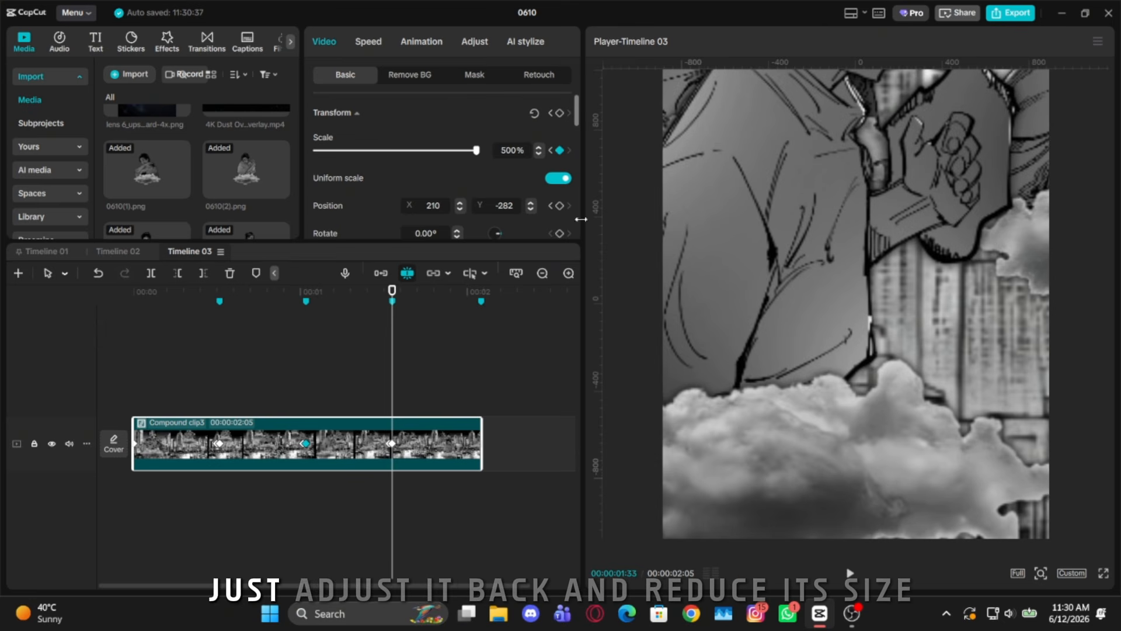
# One frame before the last beat, keyframe the scale at 229% and move the clip to about X -234, Y 101 to frame the final cutout
pyautogui.click(479, 295)
pyautogui.moveTo(476, 150); pyautogui.dragTo(379, 156)
pyautogui.moveTo(377, 156); pyautogui.dragTo(377, 157)
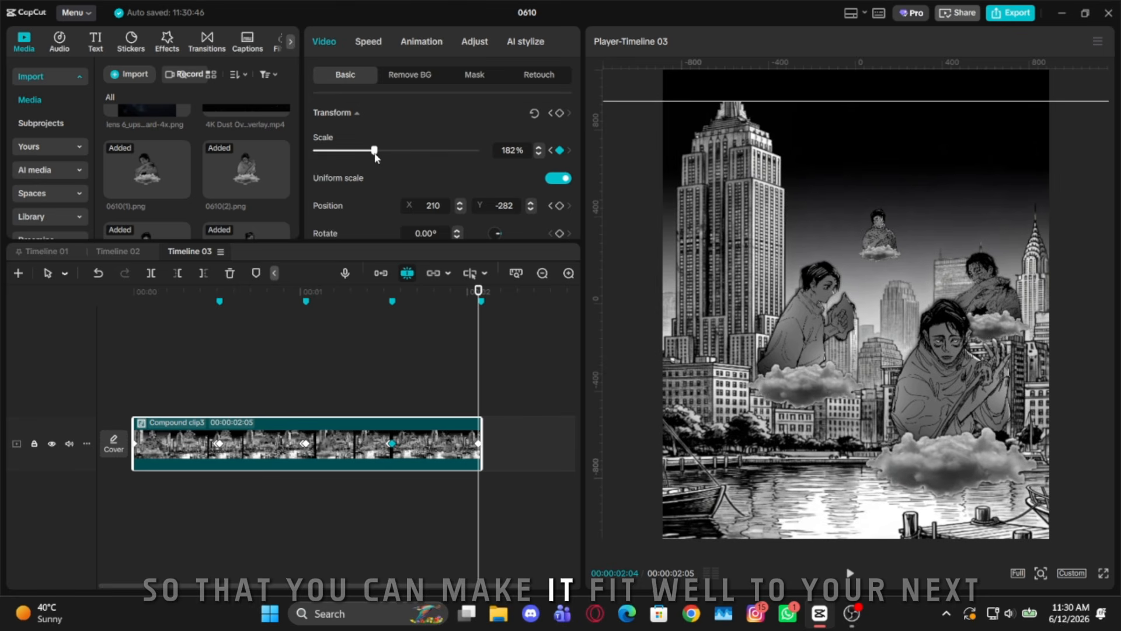
pyautogui.moveTo(871, 274); pyautogui.dragTo(789, 210)
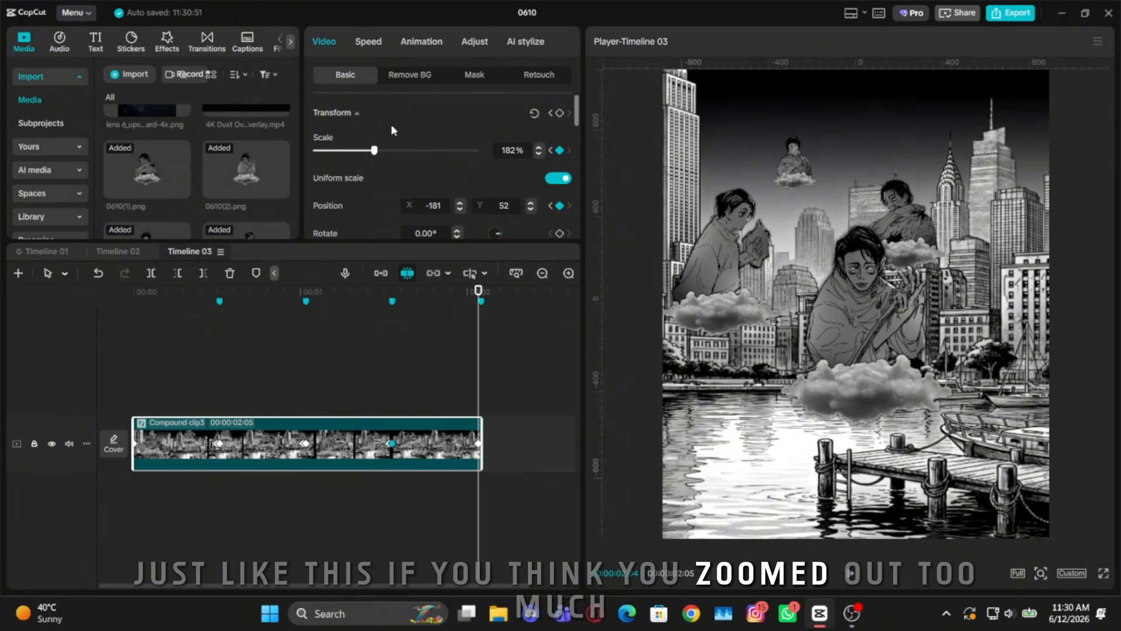
pyautogui.moveTo(377, 157); pyautogui.dragTo(389, 156)
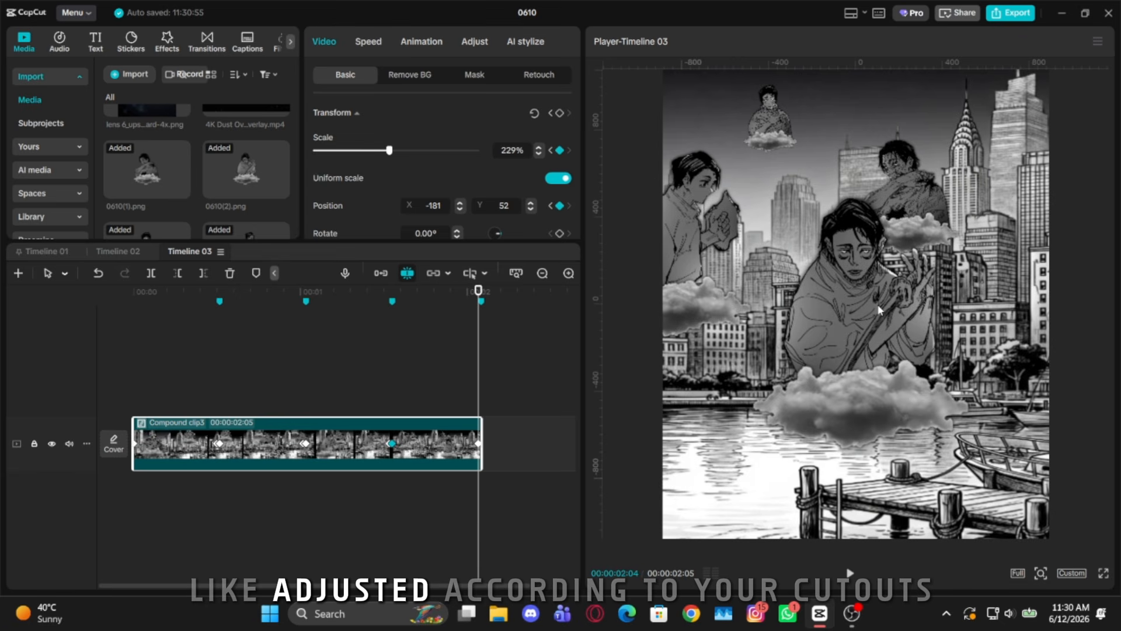
pyautogui.moveTo(885, 304); pyautogui.dragTo(866, 285)
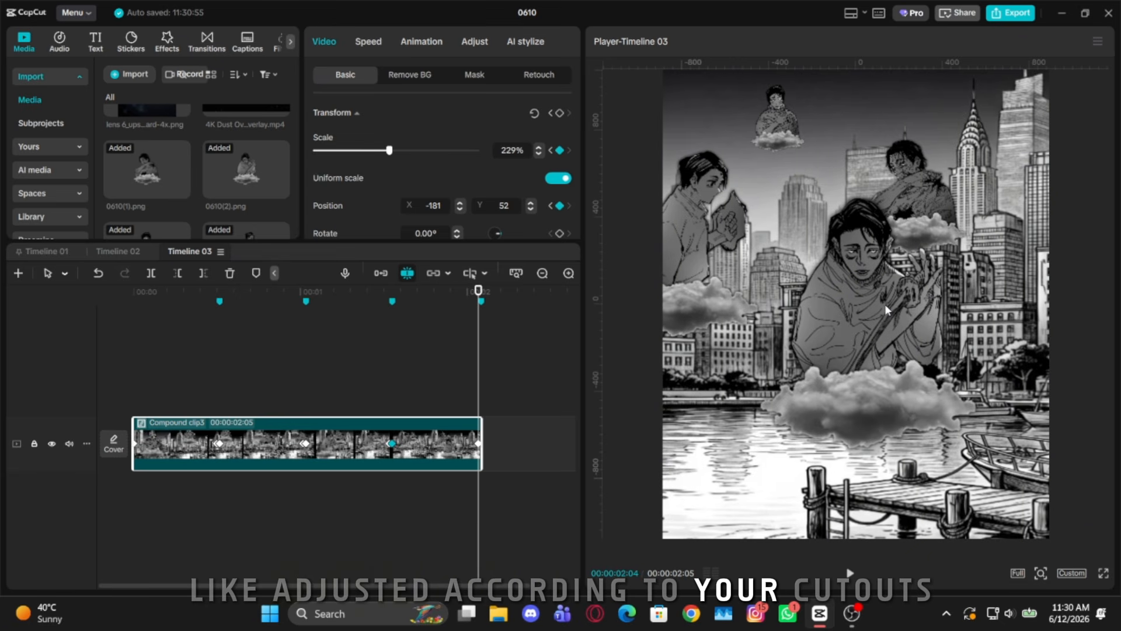
# Raise the scale at the keyframe just before the third beat to 262% and go to the end of the clip
pyautogui.click(392, 301)
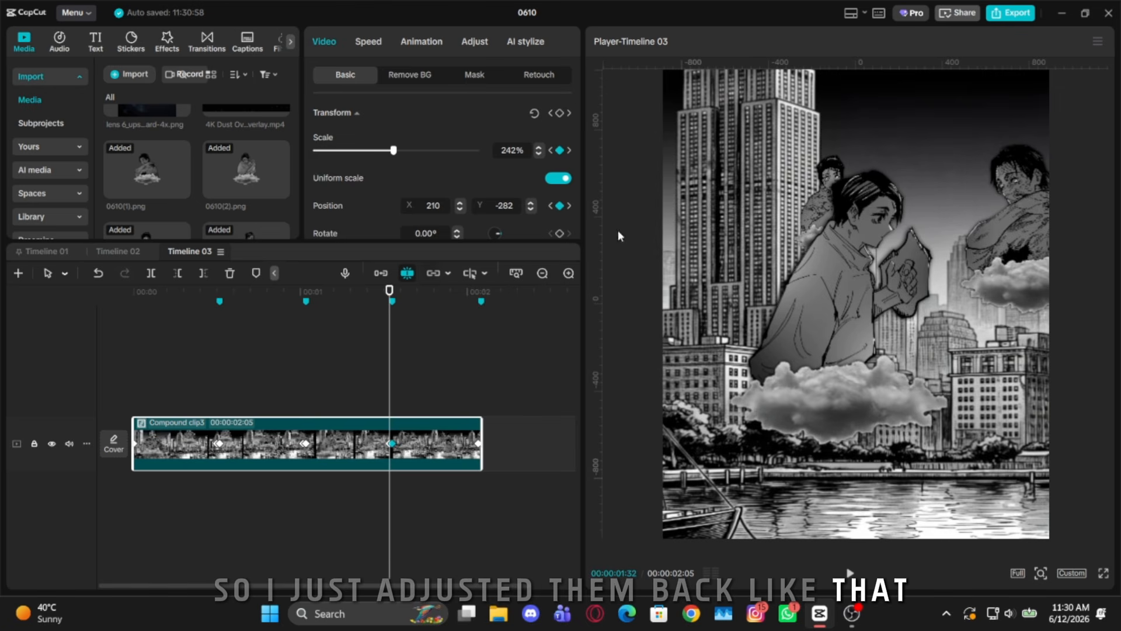
pyautogui.moveTo(393, 150); pyautogui.dragTo(400, 150)
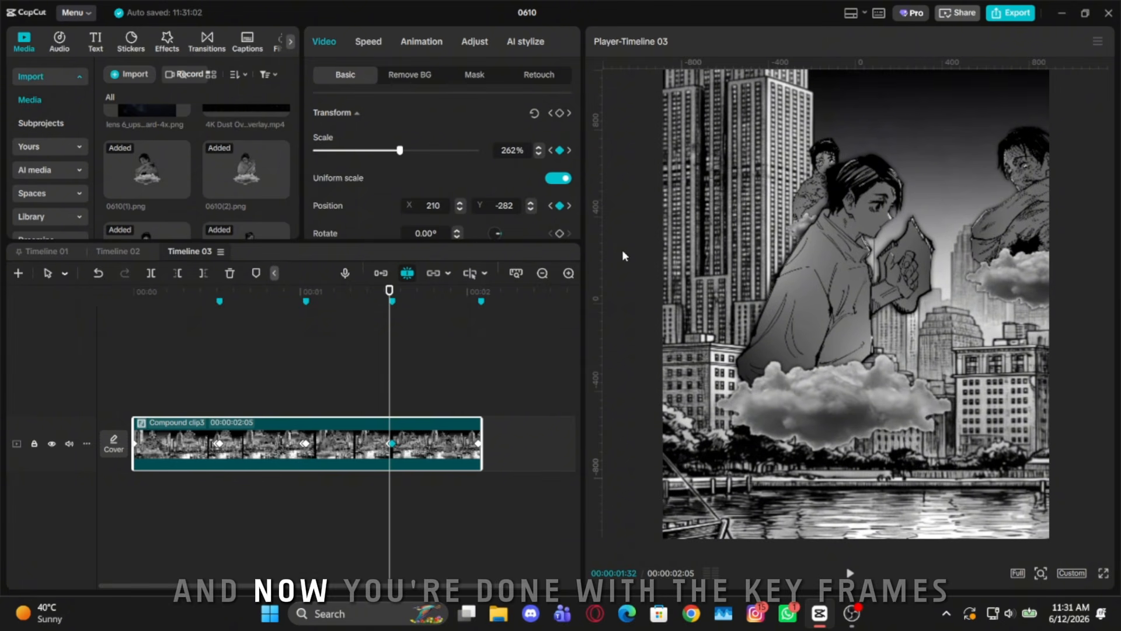
pyautogui.click(479, 445)
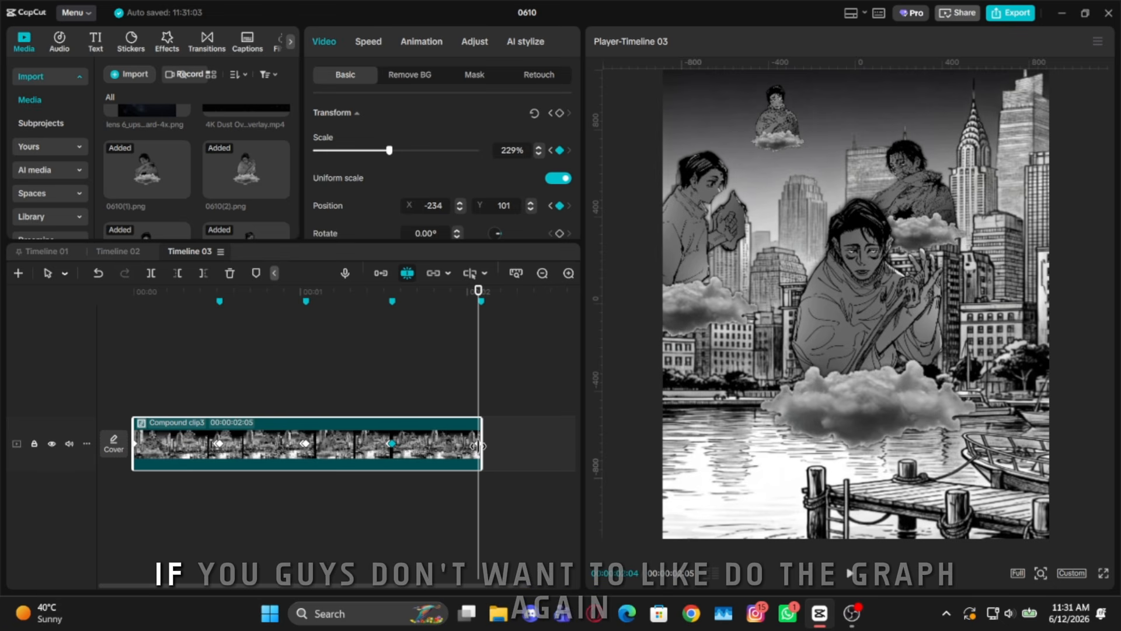
pyautogui.press('Right')
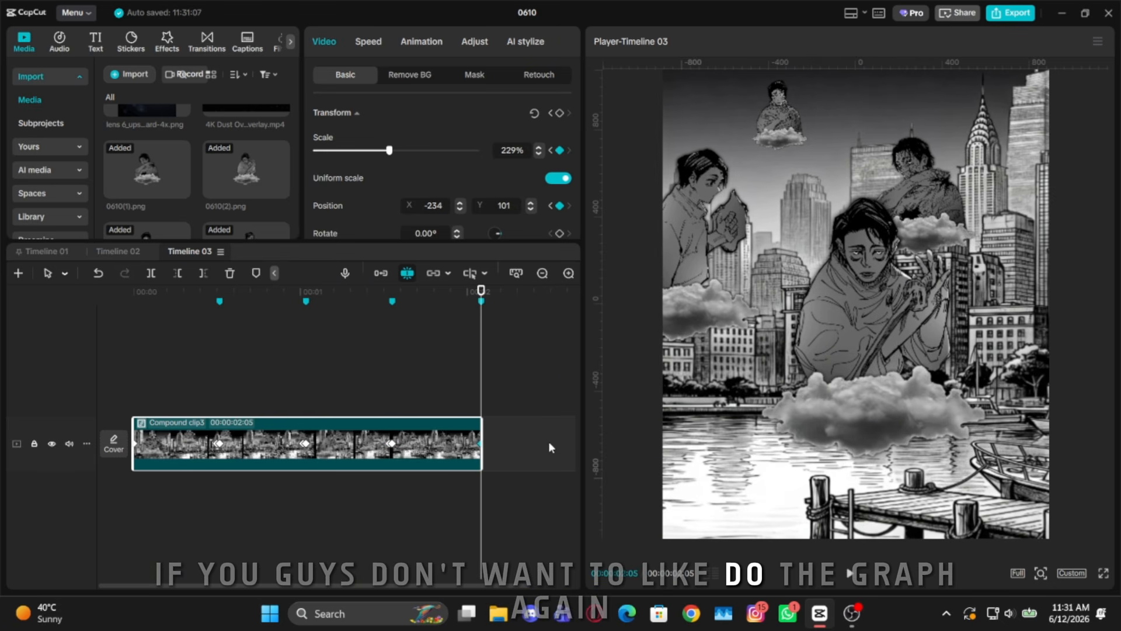
# Show the compound clip's keyframe graph on the timeline with its scale curve expanded
pyautogui.scroll(-2, 510, 377)
pyautogui.rightClick(512, 378)
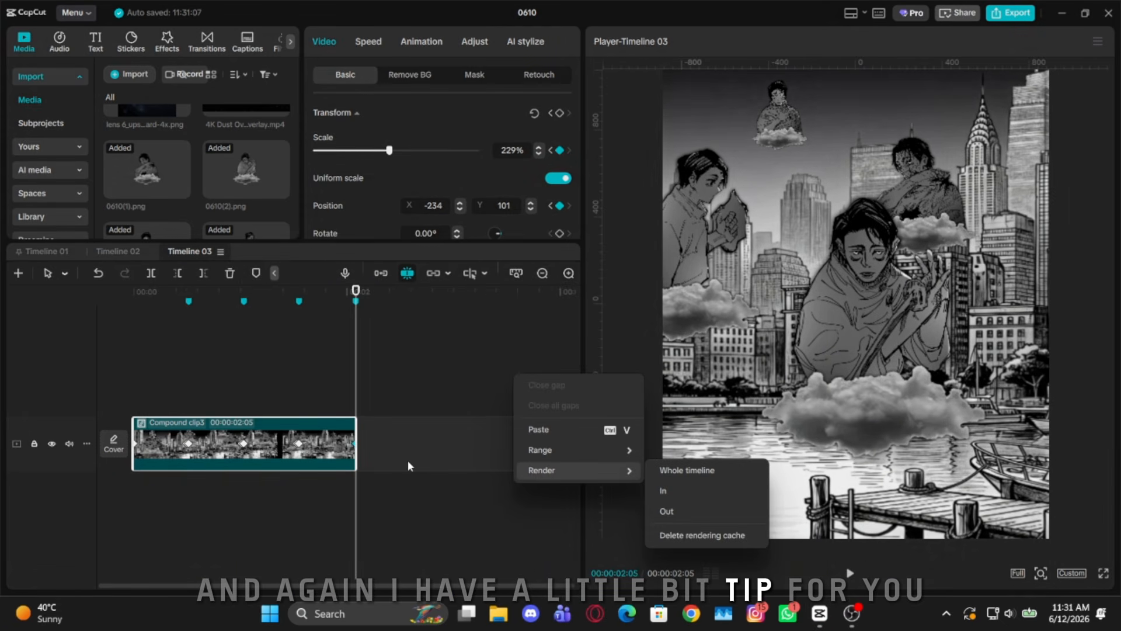
pyautogui.click(326, 450)
pyautogui.hotkey('alt', 'k')
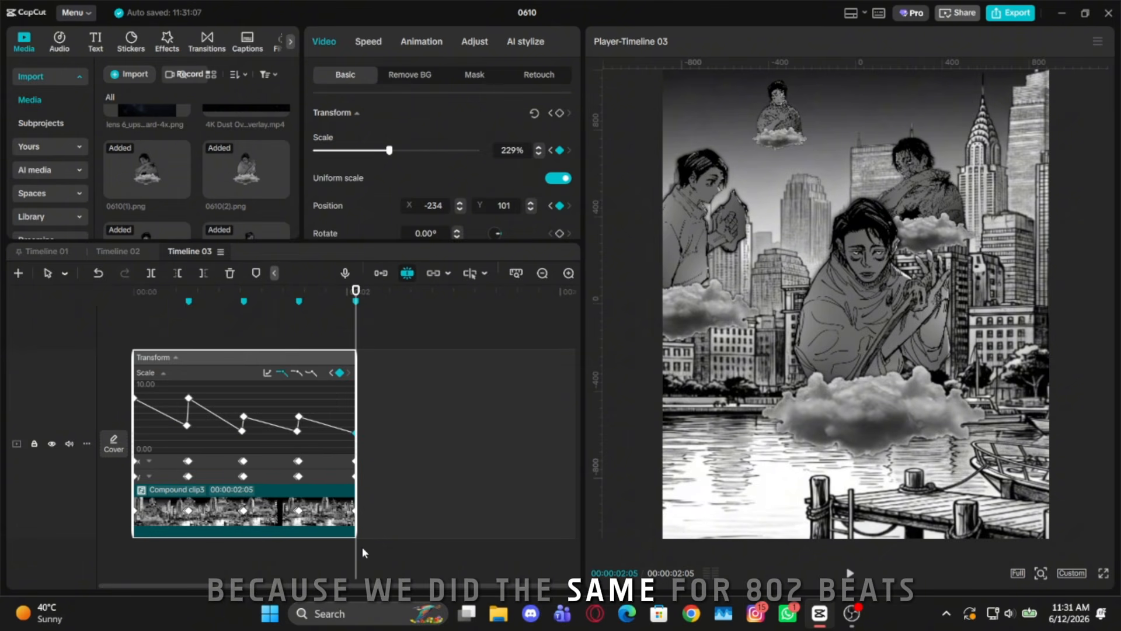
pyautogui.scroll(3, 363, 545)
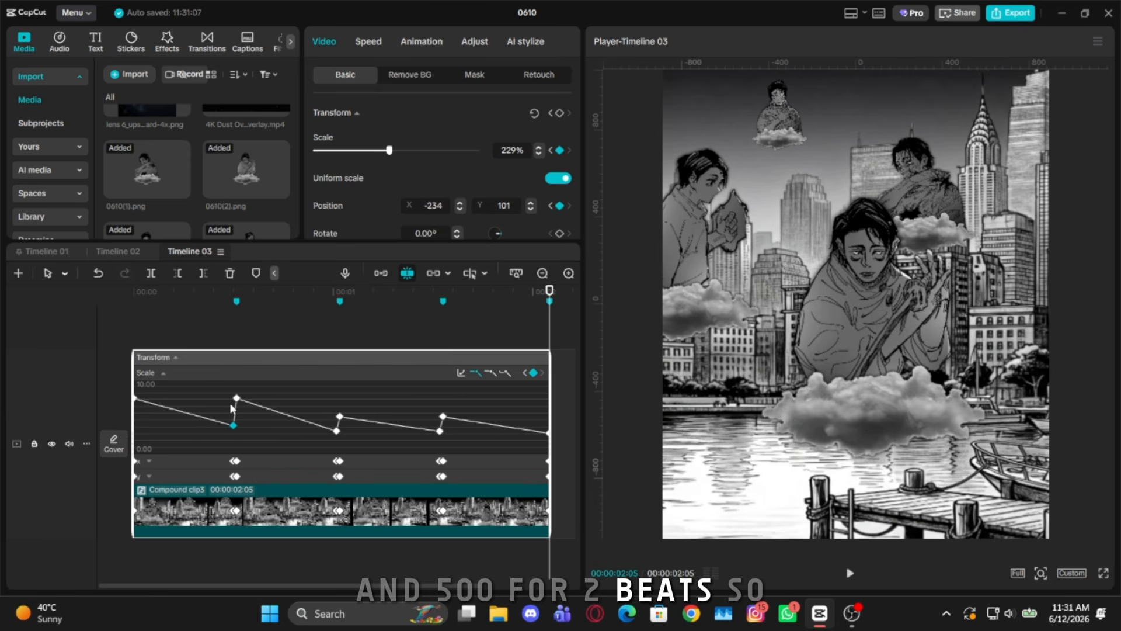
# Curve the scale graph between the first two keyframes so it drops steeply at the start and flattens out toward the second keyframe
pyautogui.moveTo(249, 384); pyautogui.dragTo(226, 395)
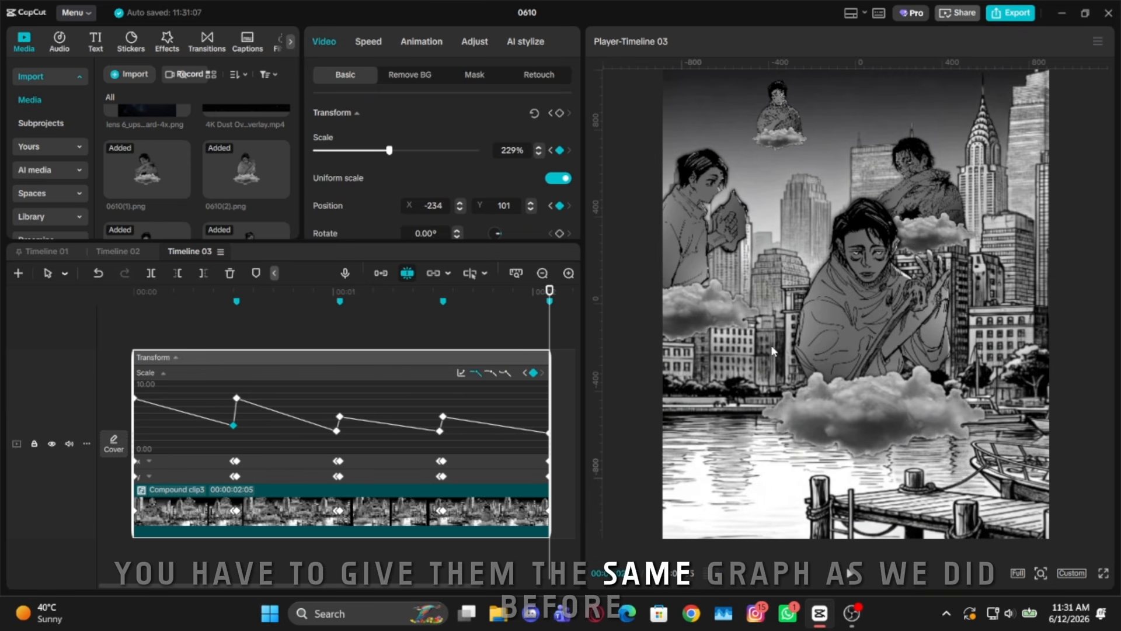
pyautogui.click(505, 373)
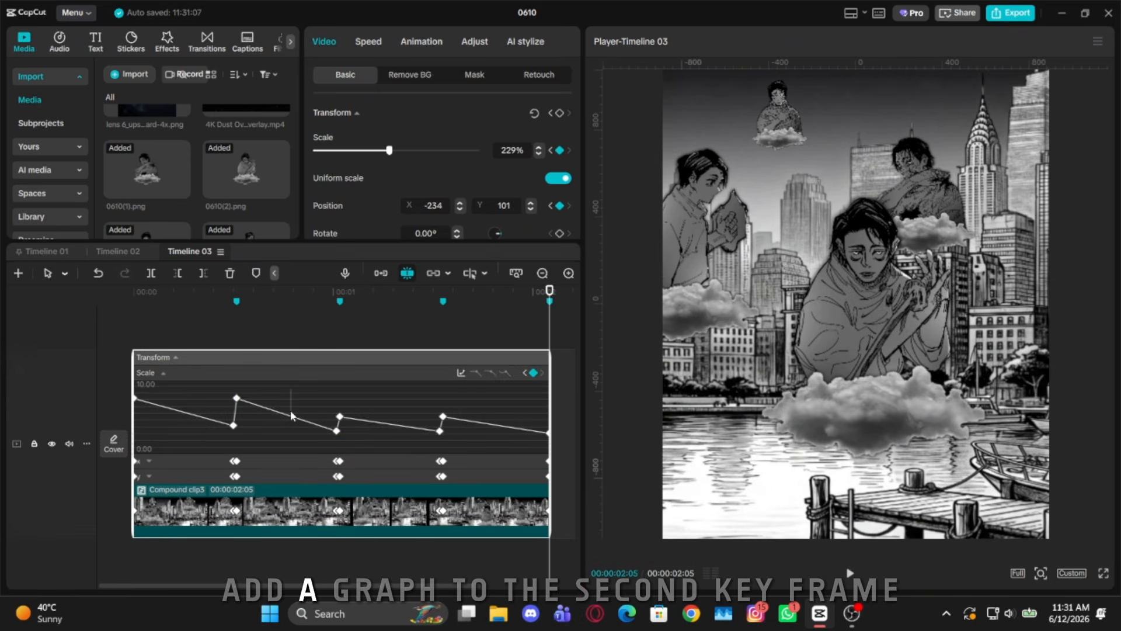
pyautogui.click(234, 425)
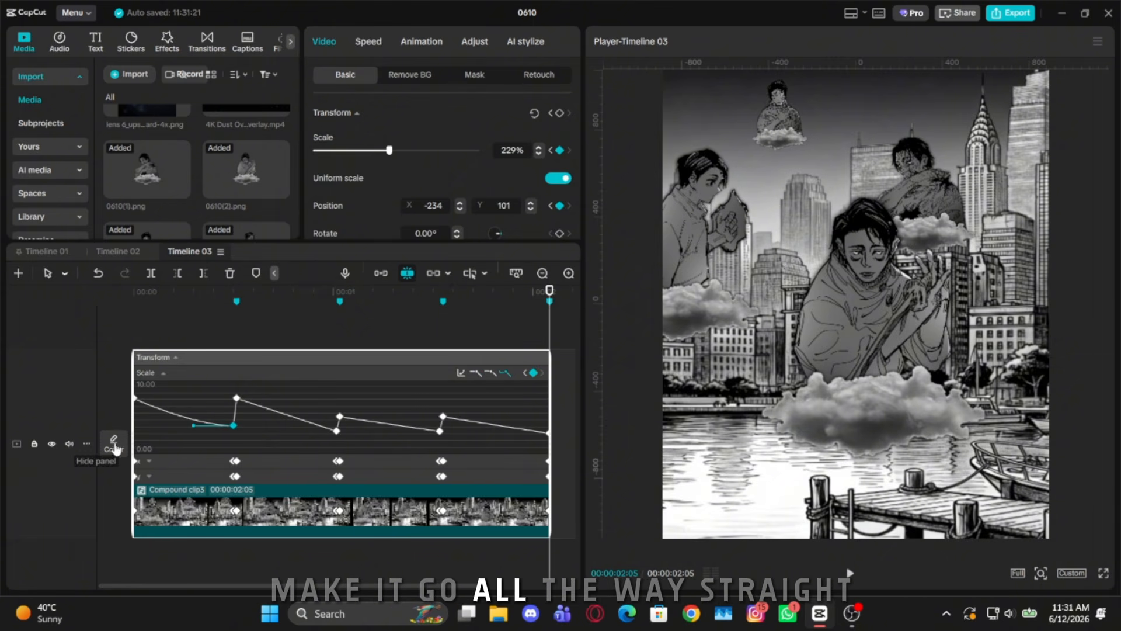
pyautogui.moveTo(200, 422); pyautogui.dragTo(83, 422)
pyautogui.click(135, 397)
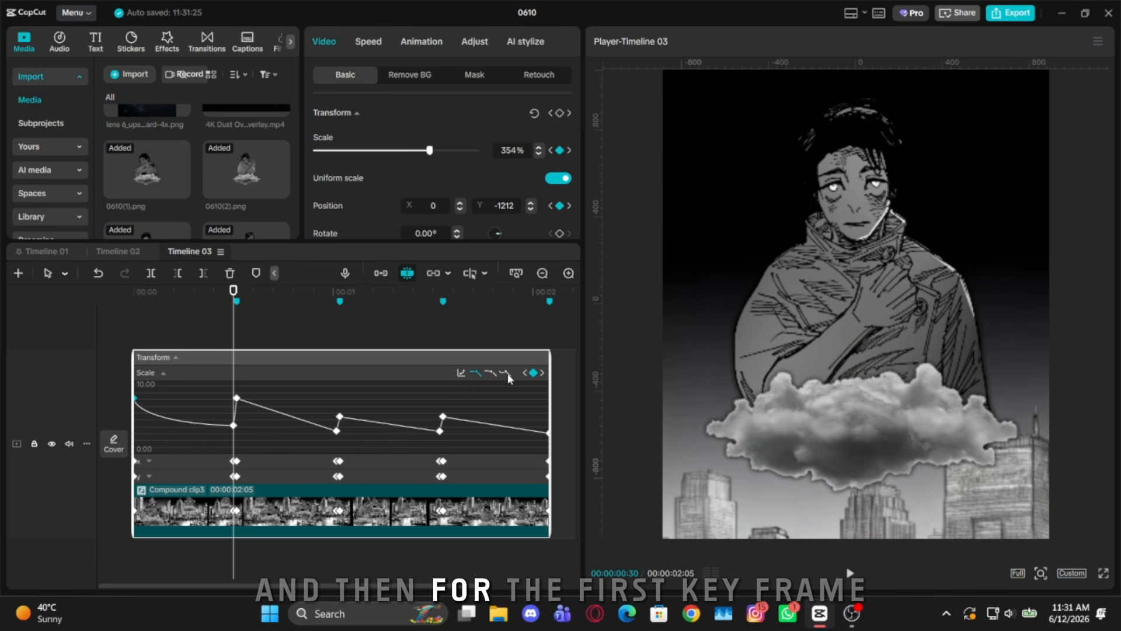
pyautogui.moveTo(177, 402); pyautogui.dragTo(144, 422)
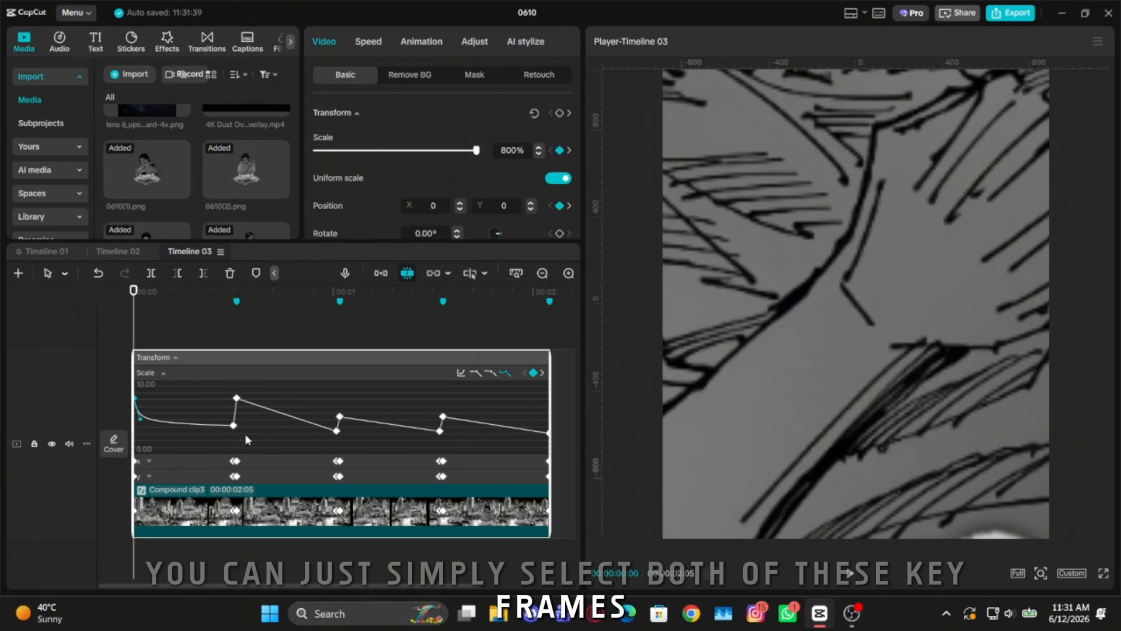
# Replace the scale keyframes at the first beat and just before the second beat with copies of the first two curved keyframes
pyautogui.moveTo(252, 437); pyautogui.dragTo(242, 467)
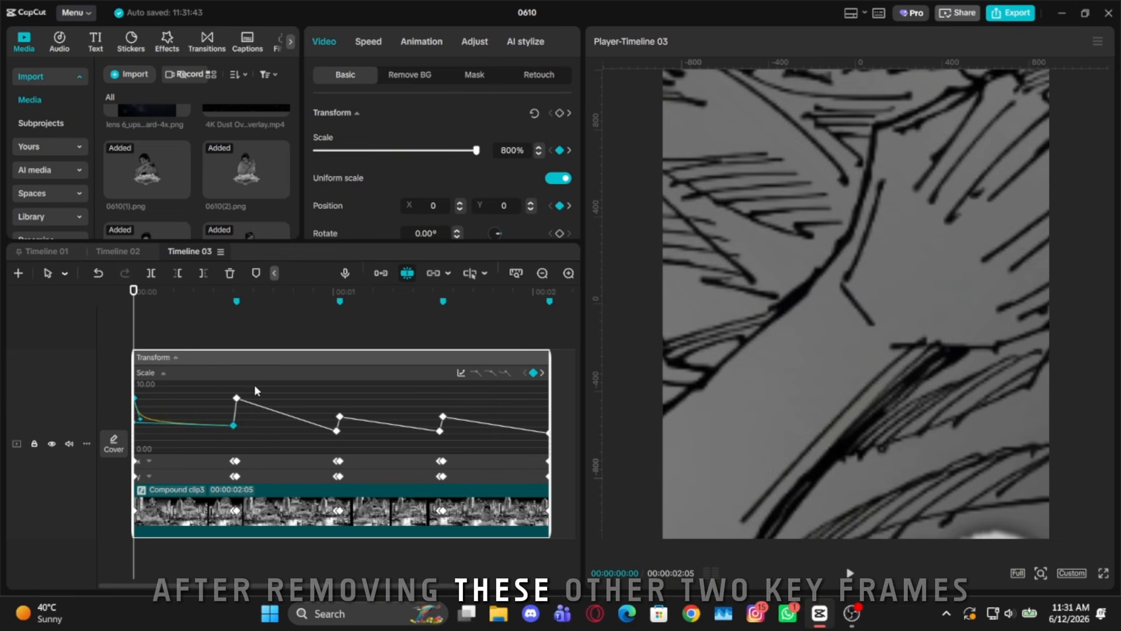
pyautogui.moveTo(252, 382); pyautogui.dragTo(215, 404)
pyautogui.press('Delete')
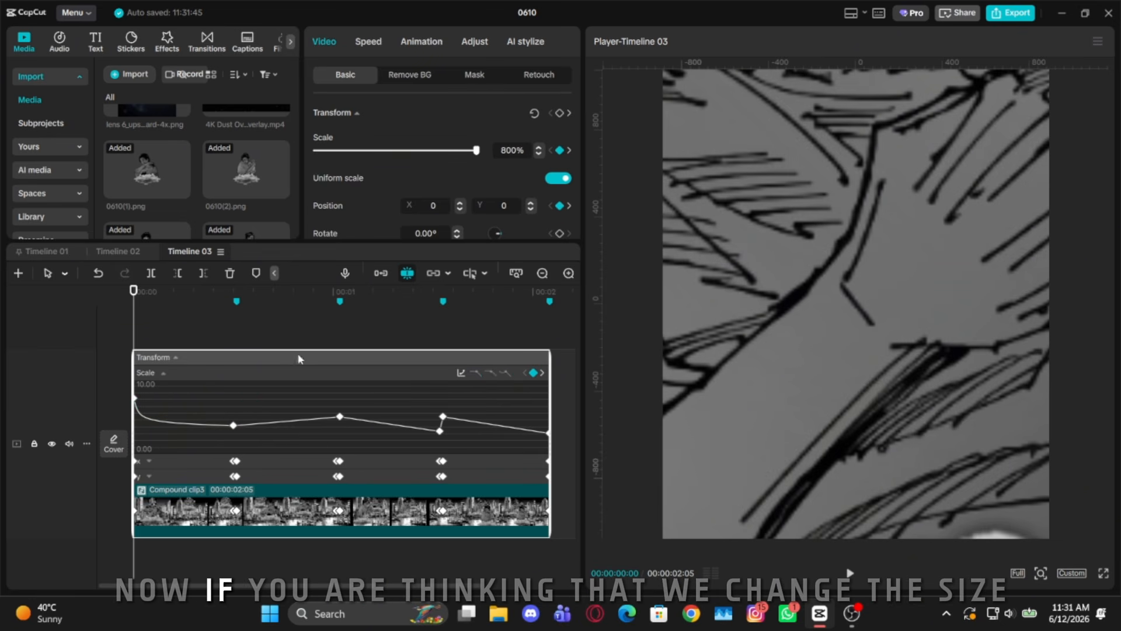
pyautogui.click(236, 292)
pyautogui.hotkey('ctrl', 'z')
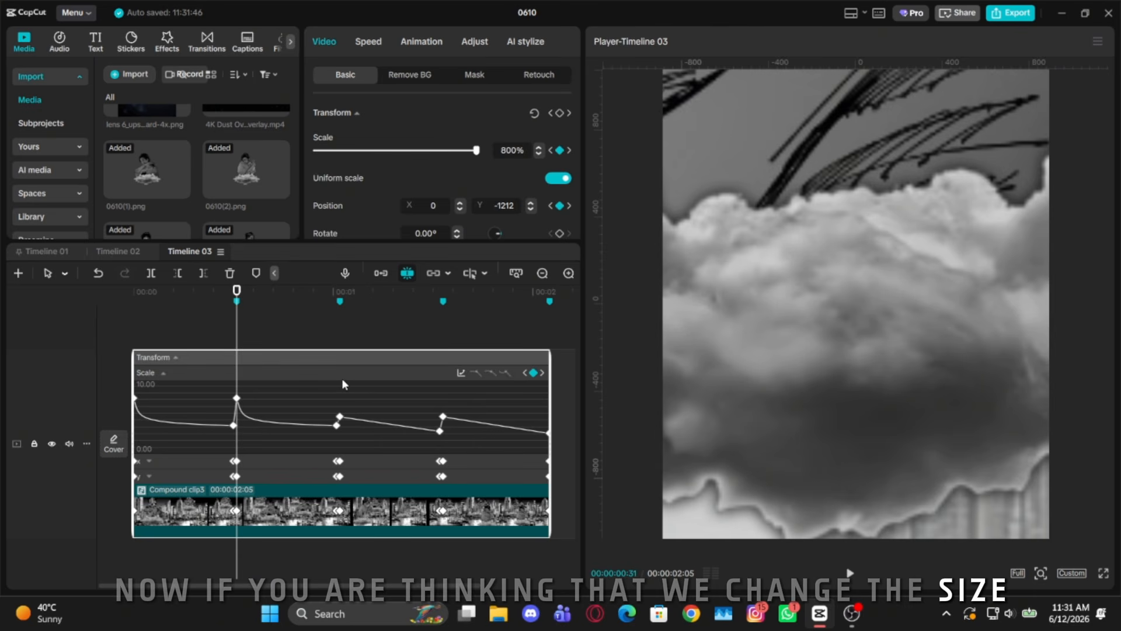
# Replace the scale keyframes at the third beat and the clip's end with copies of the keyframe pair that starts at the second beat
pyautogui.click(341, 297)
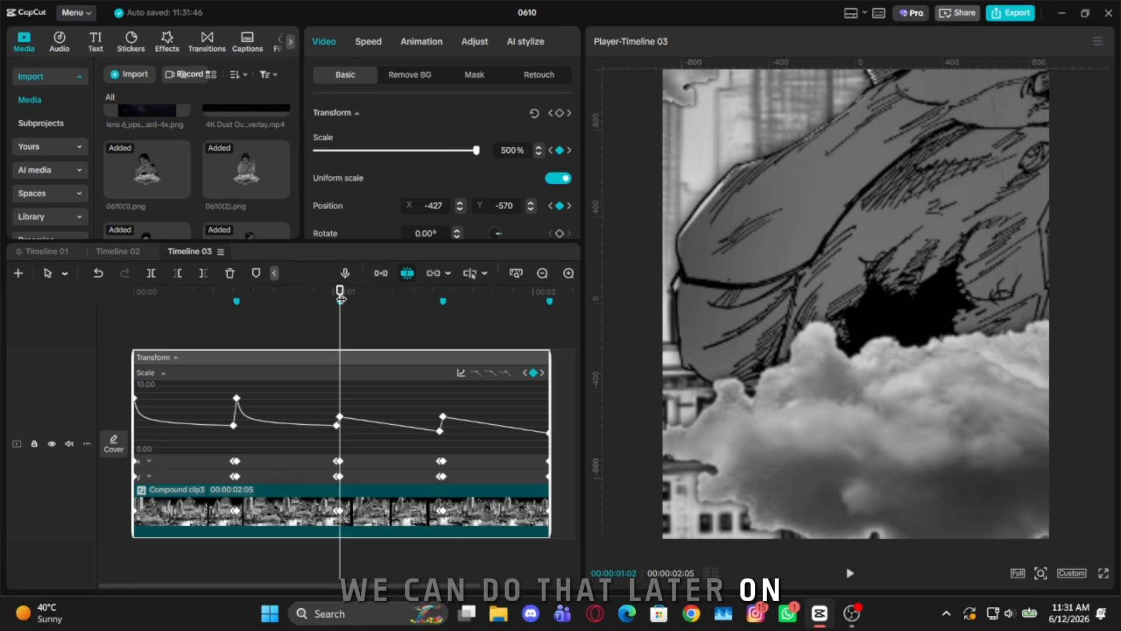
pyautogui.moveTo(440, 431)
pyautogui.mouseDown()
pyautogui.moveTo(336, 422)
pyautogui.moveTo(445, 445)
pyautogui.mouseUp()
pyautogui.hotkey('ctrl', 'c')
pyautogui.press('Delete')
pyautogui.moveTo(438, 406); pyautogui.dragTo(549, 410)
pyautogui.click(445, 297)
pyautogui.hotkey('ctrl', 'v')
# Expand the X position curve and bend it between the first and second beats so it drops steeply and then flattens out
pyautogui.click(149, 425)
pyautogui.click(126, 425)
pyautogui.moveTo(228, 424); pyautogui.dragTo(231, 460)
# Curve the X position graph between the second and third beats so it rises steeply and levels off toward the third beat
pyautogui.click(431, 404)
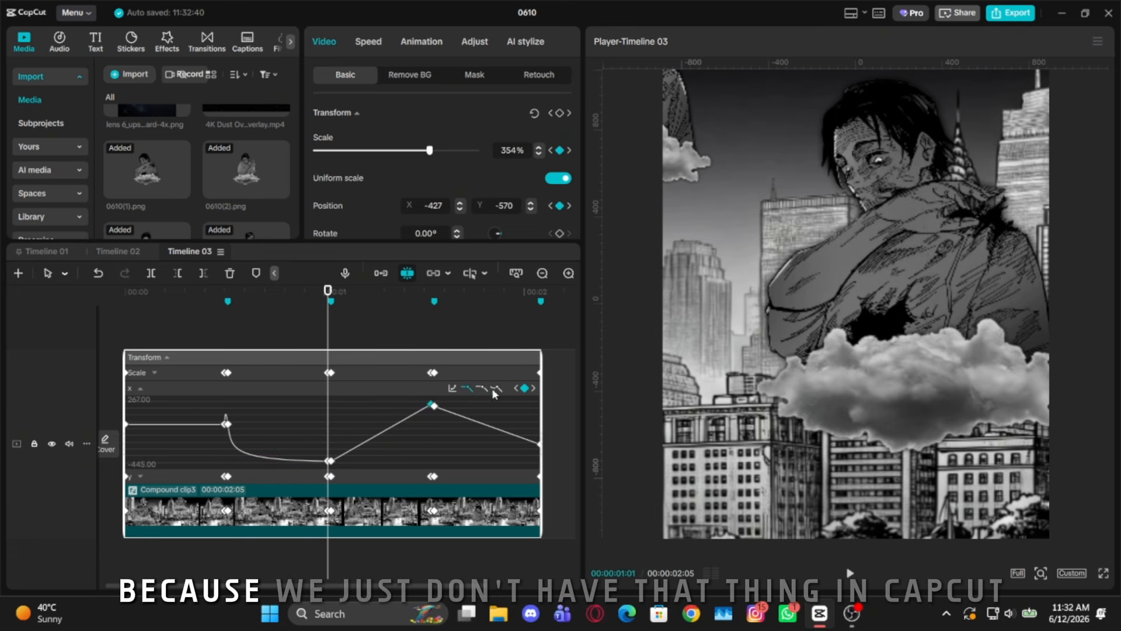
pyautogui.click(483, 388)
pyautogui.moveTo(391, 404); pyautogui.dragTo(338, 404)
pyautogui.click(331, 461)
pyautogui.click(483, 388)
pyautogui.moveTo(372, 461); pyautogui.dragTo(334, 429)
# Curve the X position graph from the third beat to the clip's end so it falls quickly and then flattens
pyautogui.moveTo(456, 441)
pyautogui.mouseDown()
pyautogui.moveTo(432, 403)
pyautogui.moveTo(438, 435)
pyautogui.moveTo(476, 446)
pyautogui.moveTo(448, 443)
pyautogui.mouseUp()
pyautogui.click(482, 388)
pyautogui.click(539, 443)
# Expand the Y position curve and bend its first section so it drops steeply from the start and flattens toward the first beat
pyautogui.click(140, 477)
pyautogui.click(225, 499)
pyautogui.click(483, 434)
pyautogui.moveTo(184, 499); pyautogui.dragTo(136, 501)
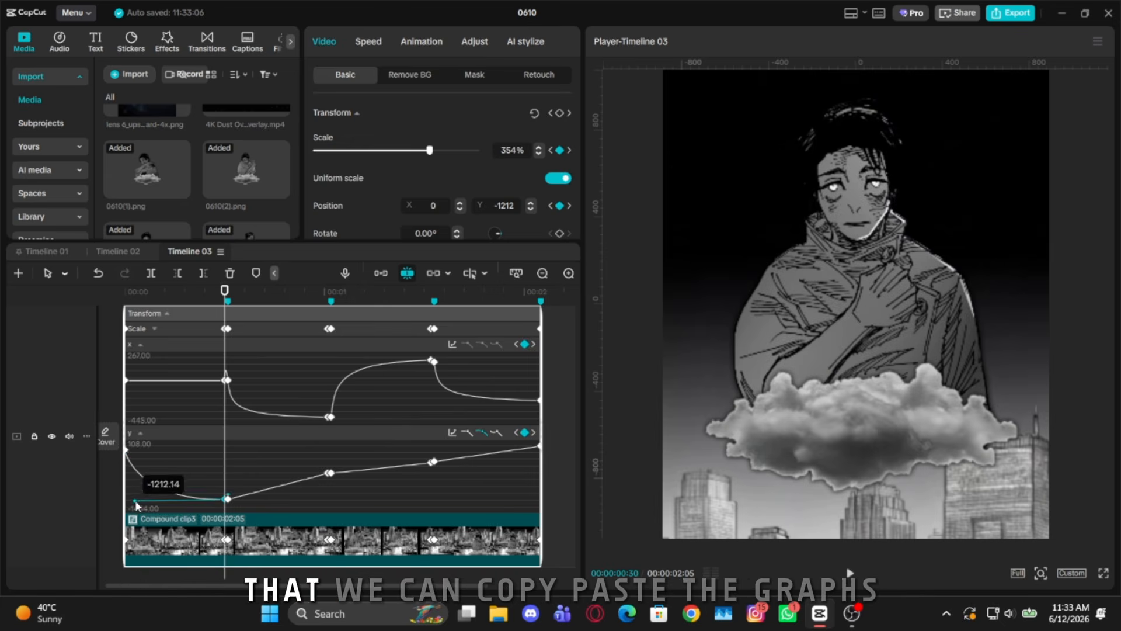
pyautogui.click(126, 450)
pyautogui.moveTo(168, 452); pyautogui.dragTo(131, 489)
# Curve the Y position graph between the first and second beats so it rises quickly and levels off toward the second beat
pyautogui.click(329, 473)
pyautogui.click(483, 433)
pyautogui.moveTo(287, 474); pyautogui.dragTo(232, 483)
pyautogui.click(227, 499)
pyautogui.click(482, 434)
# Curve the Y position graph from the second to the third beat and from there to the clip's end with fast starts and flat finishes
pyautogui.moveTo(371, 474); pyautogui.dragTo(337, 464)
pyautogui.click(432, 463)
pyautogui.click(482, 433)
pyautogui.click(434, 461)
pyautogui.click(481, 433)
pyautogui.moveTo(476, 462); pyautogui.dragTo(440, 451)
pyautogui.click(540, 446)
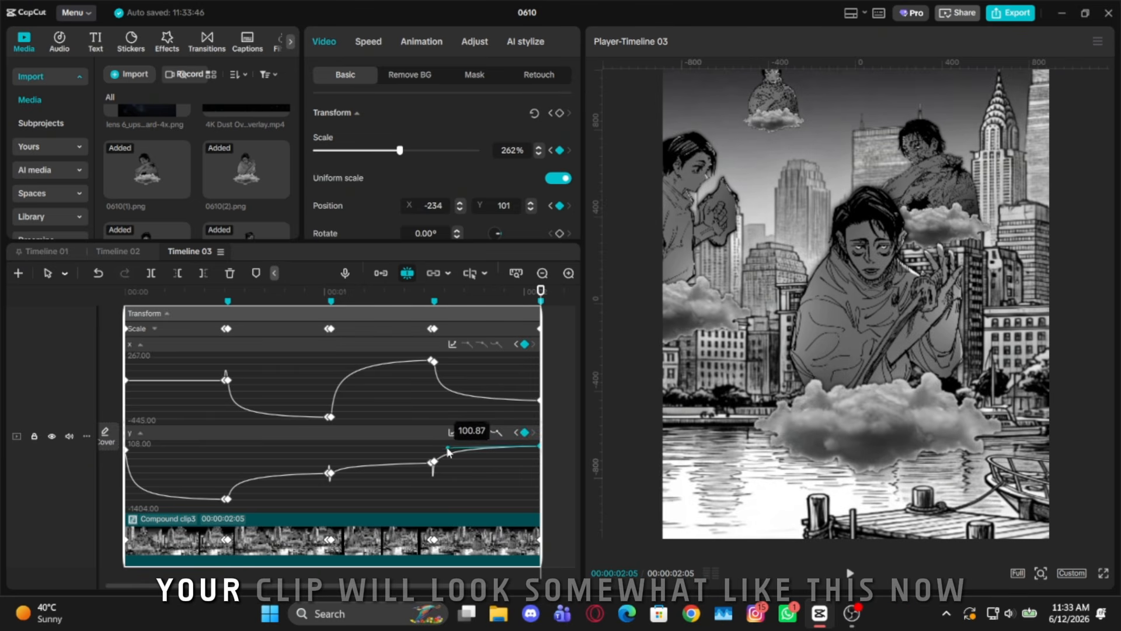
# Inside the compound clip, move the small 0610(3).png cutout in the last section slightly down and return to the main timeline
pyautogui.press('space')
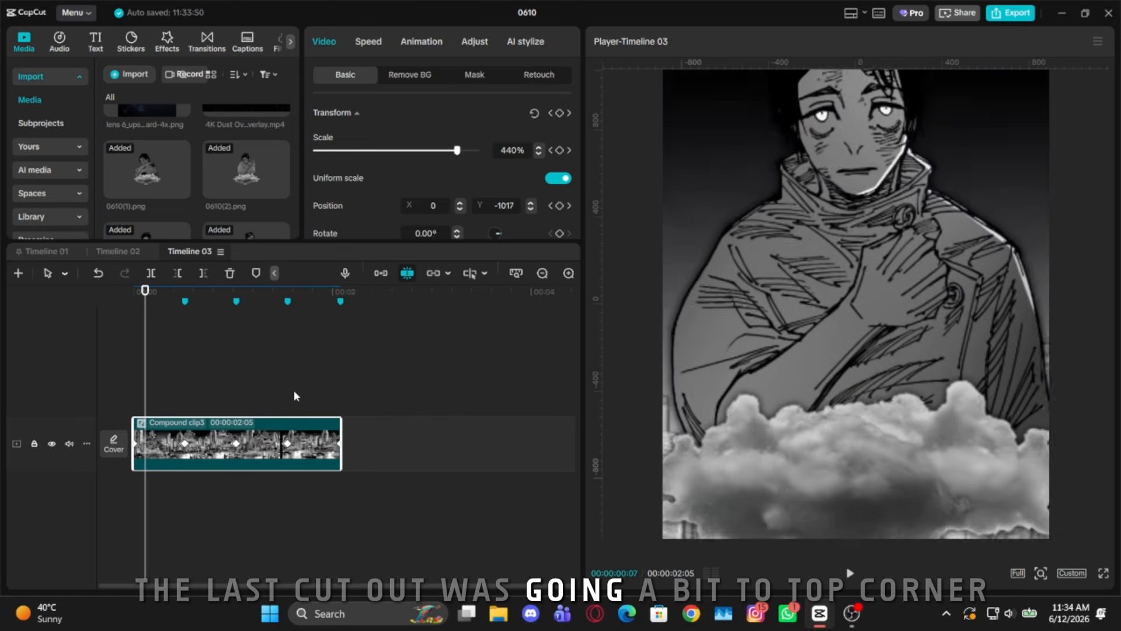
pyautogui.click(294, 390)
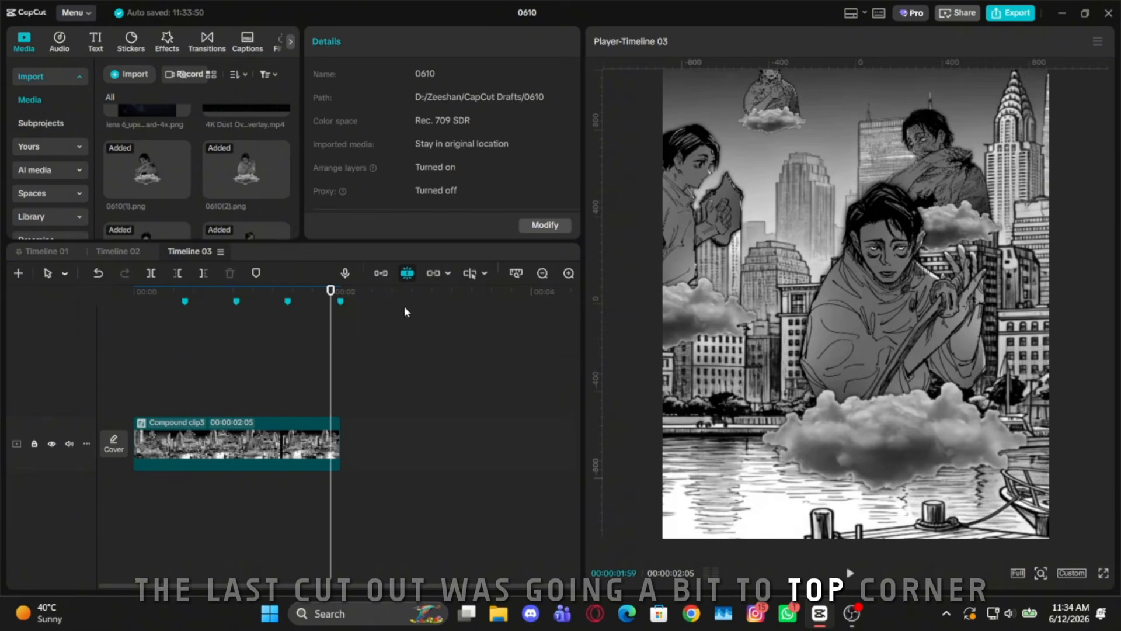
pyautogui.doubleClick(312, 443)
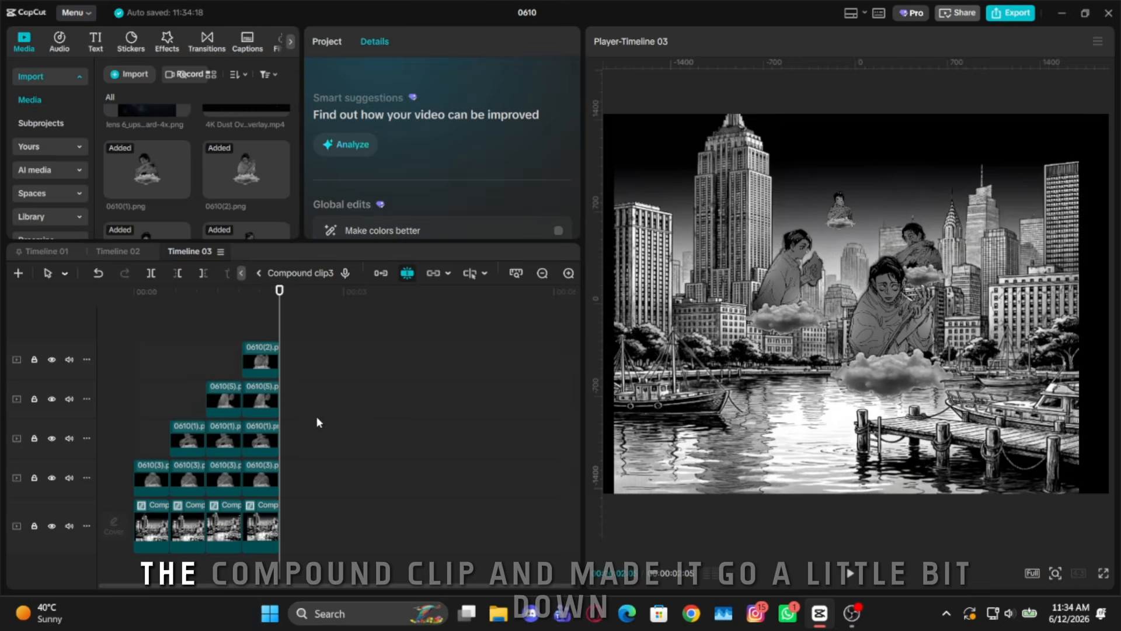
pyautogui.click(271, 474)
pyautogui.scroll(5, 412, 469)
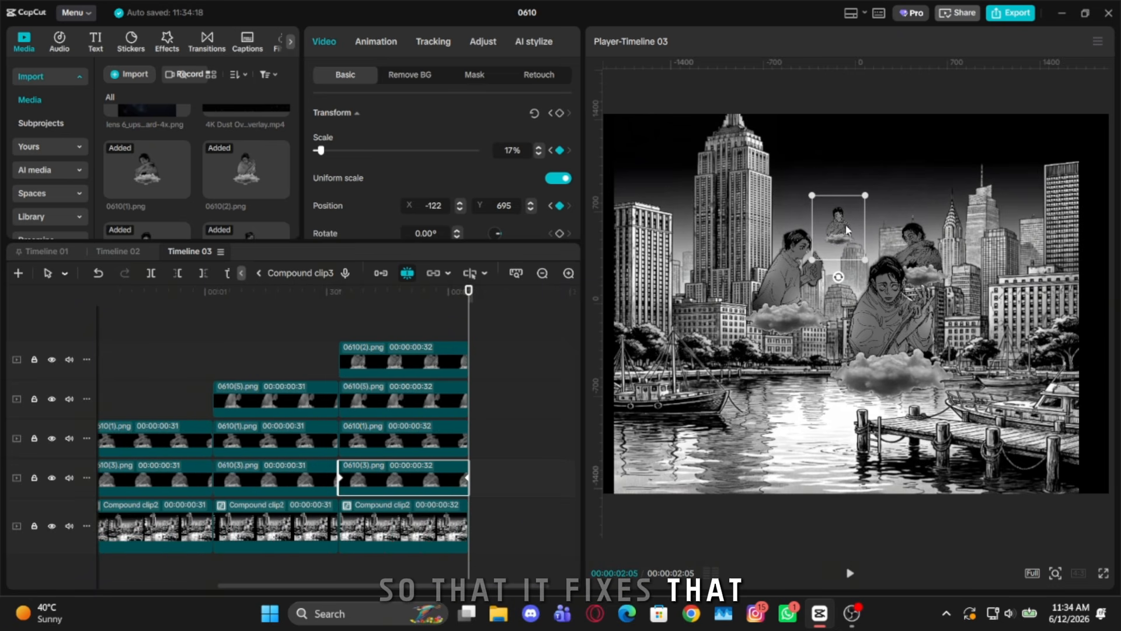
pyautogui.click(267, 275)
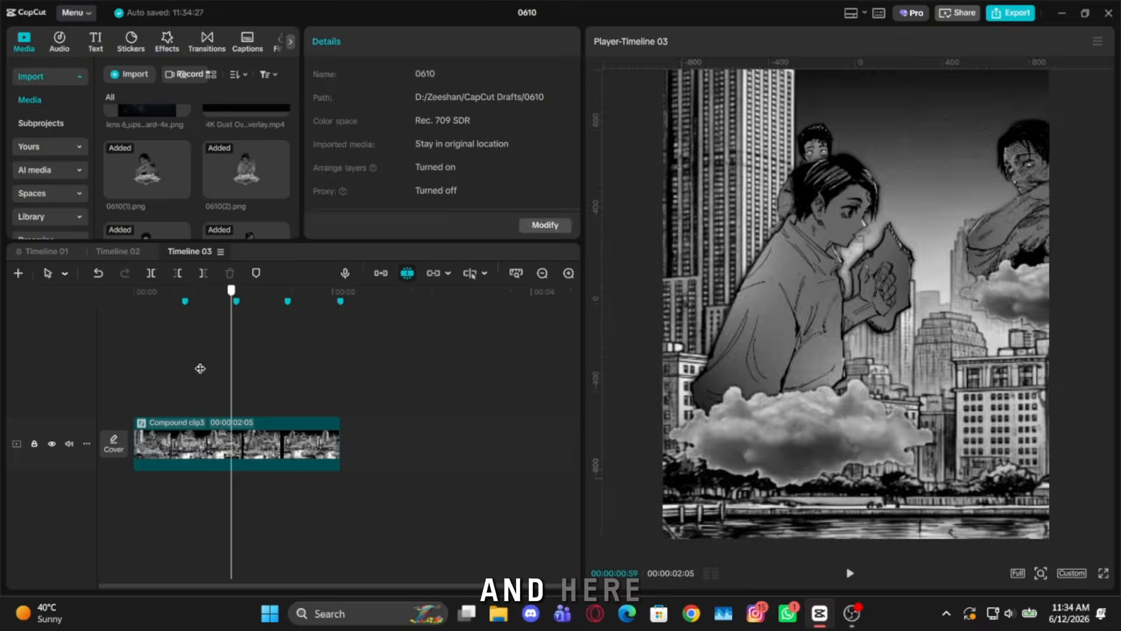
# Play back the compound clip and check how far each beat's zoom pulls out and how the cutouts are framed
pyautogui.click(248, 423)
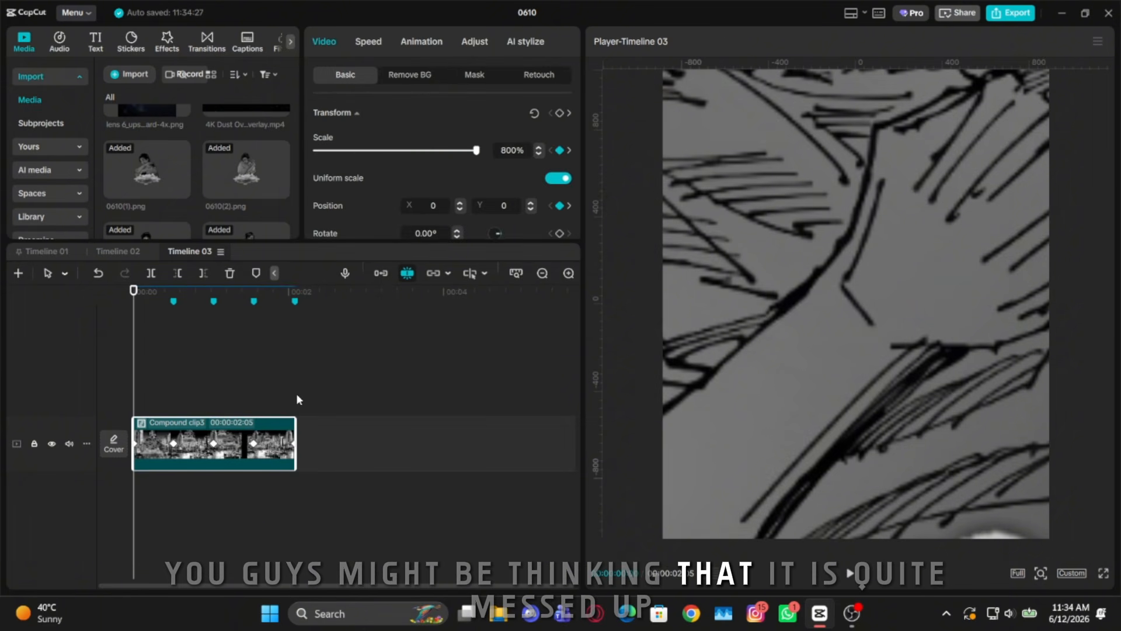
pyautogui.press('space')
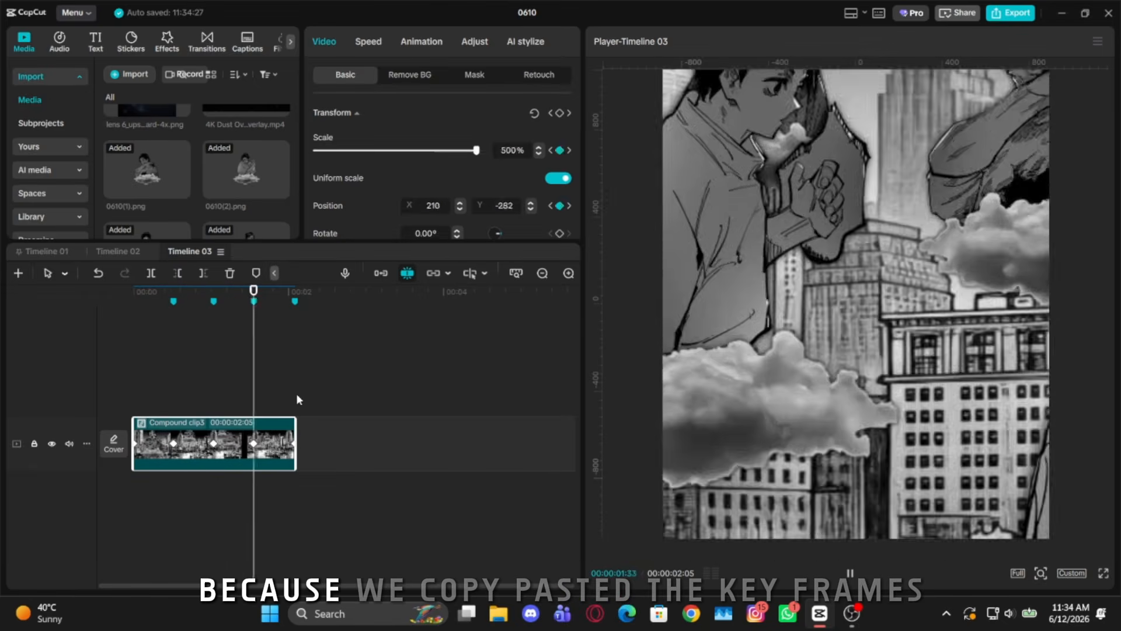
pyautogui.click(139, 373)
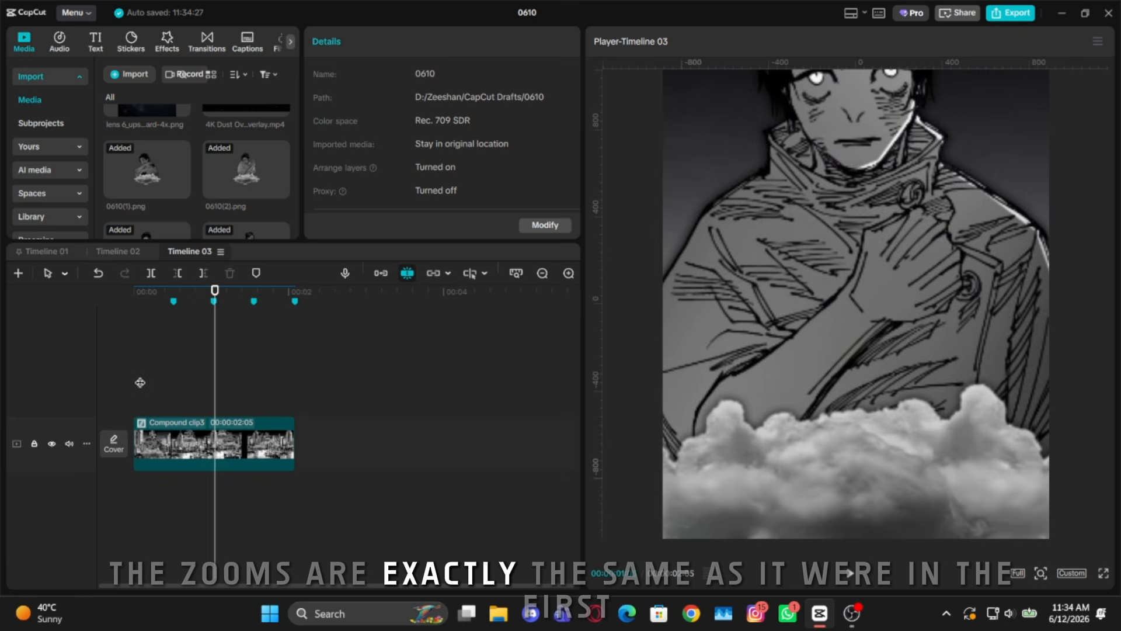
pyautogui.click(140, 382)
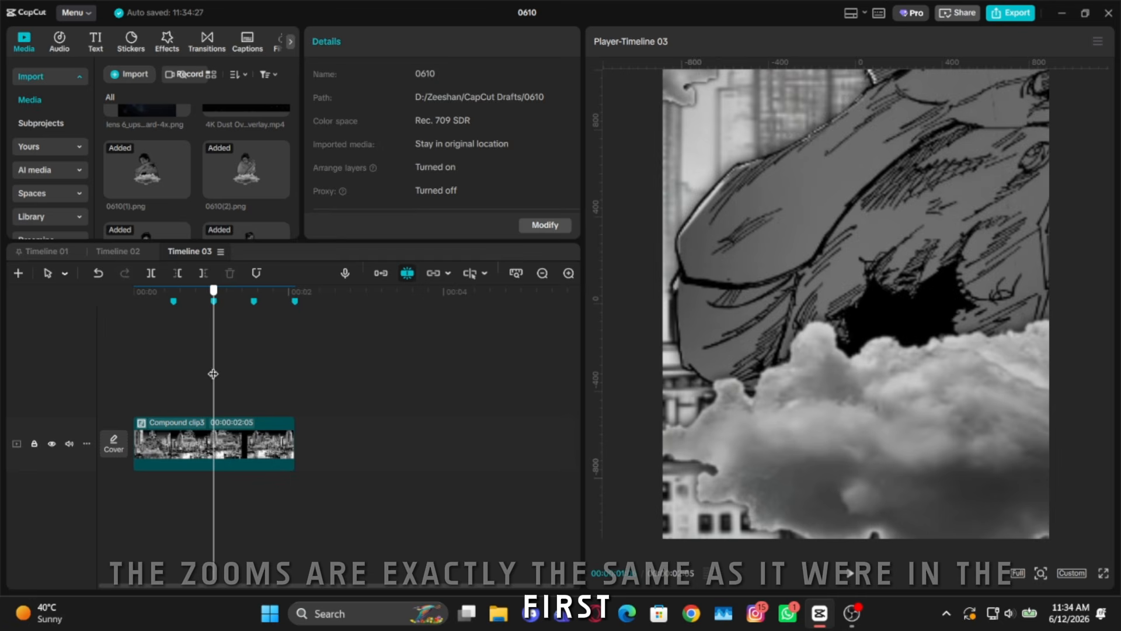
pyautogui.scroll(1, 227, 363)
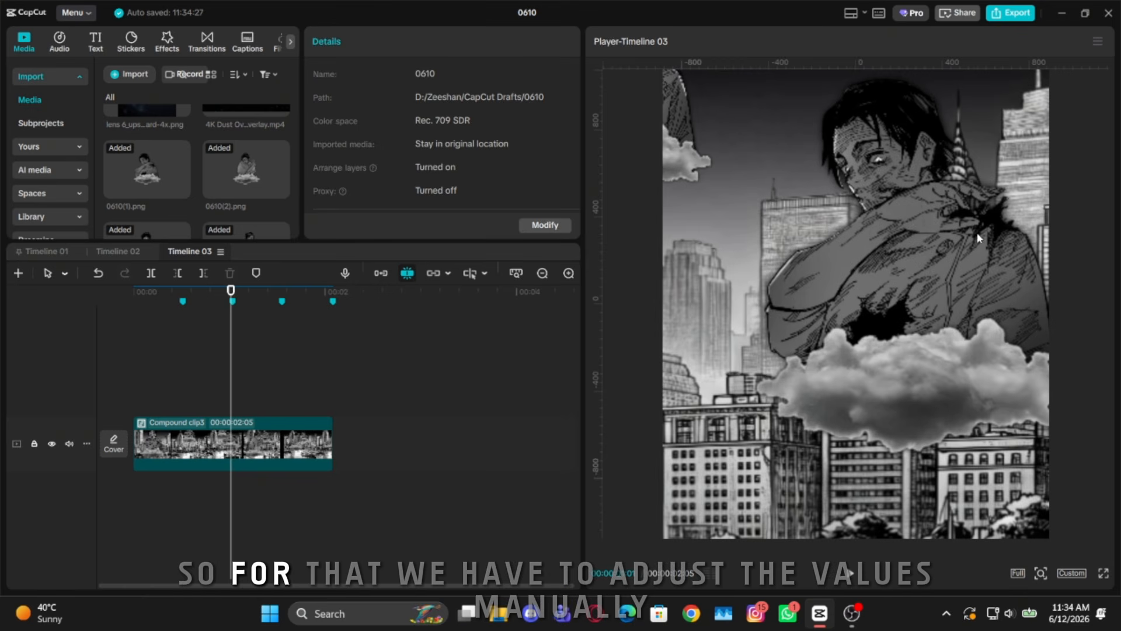
# Reposition the compound clip at the keyframe just before the second beat to X -622, Y -745, and undo a trial scale reduction there
pyautogui.moveTo(979, 237); pyautogui.dragTo(907, 290)
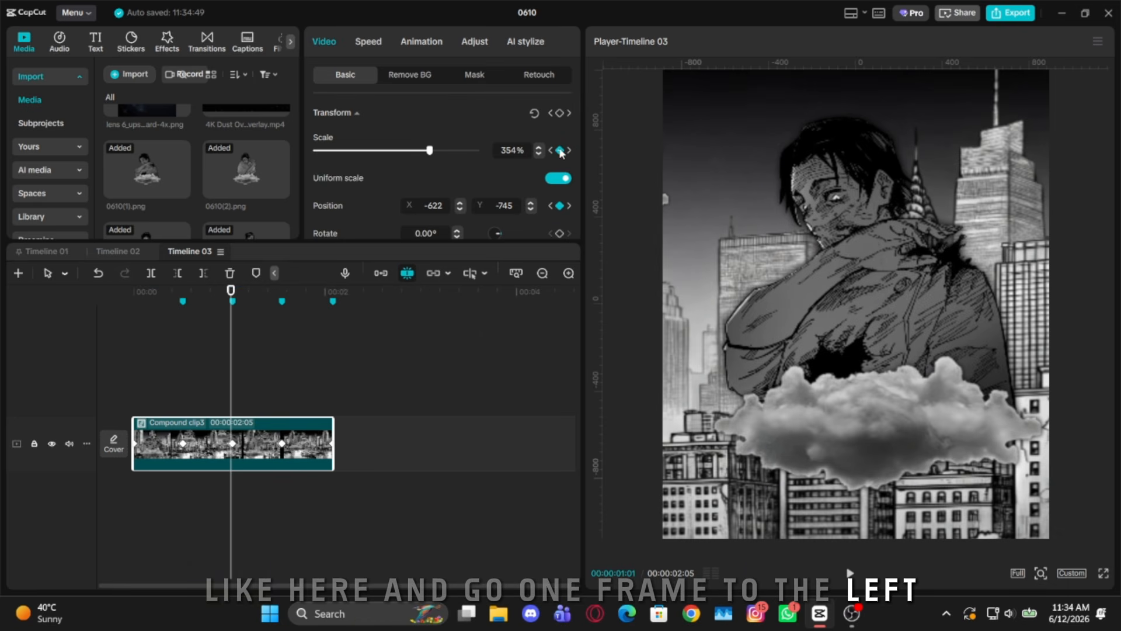
pyautogui.moveTo(426, 154); pyautogui.dragTo(420, 156)
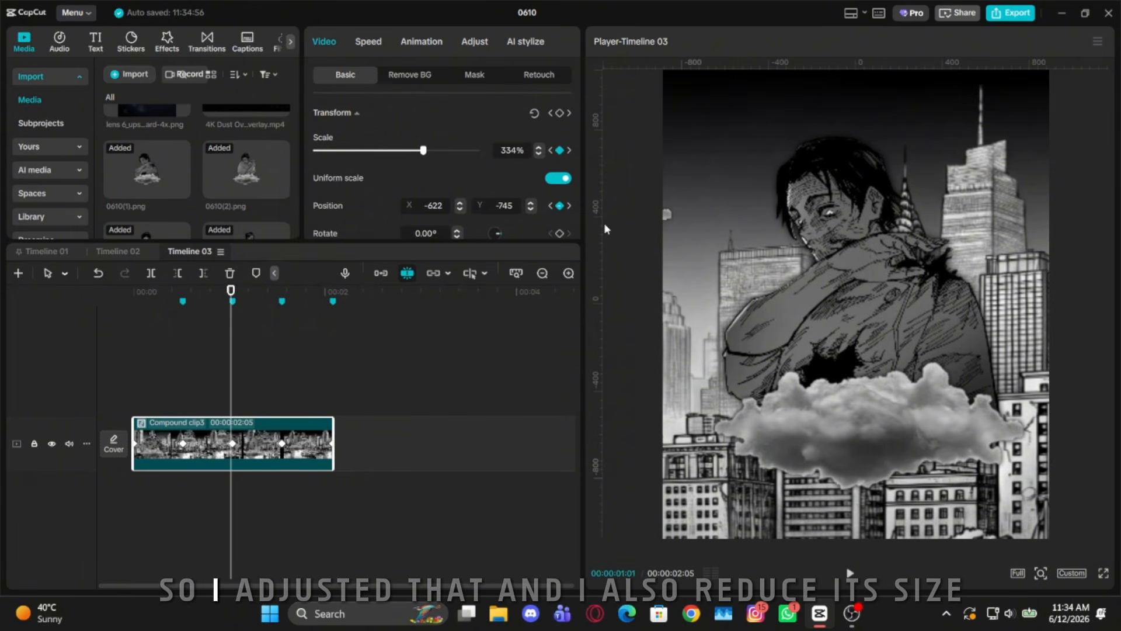
pyautogui.hotkey('ctrl', 'z')
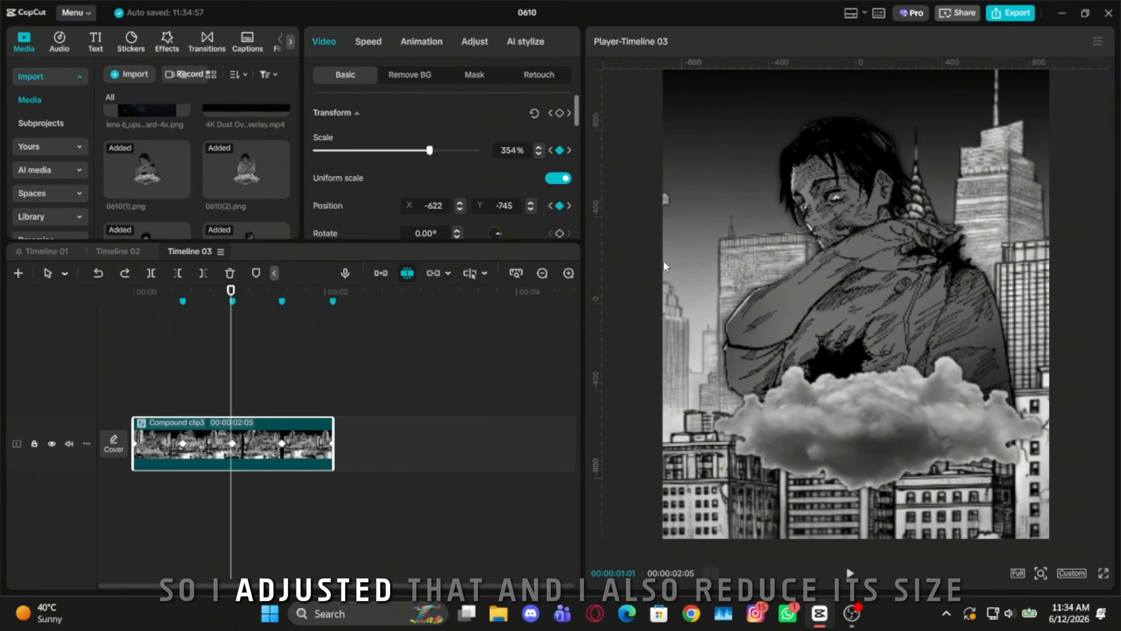
# Reduce the compound clip's scale at the final keyframe to 202%
pyautogui.click(570, 151)
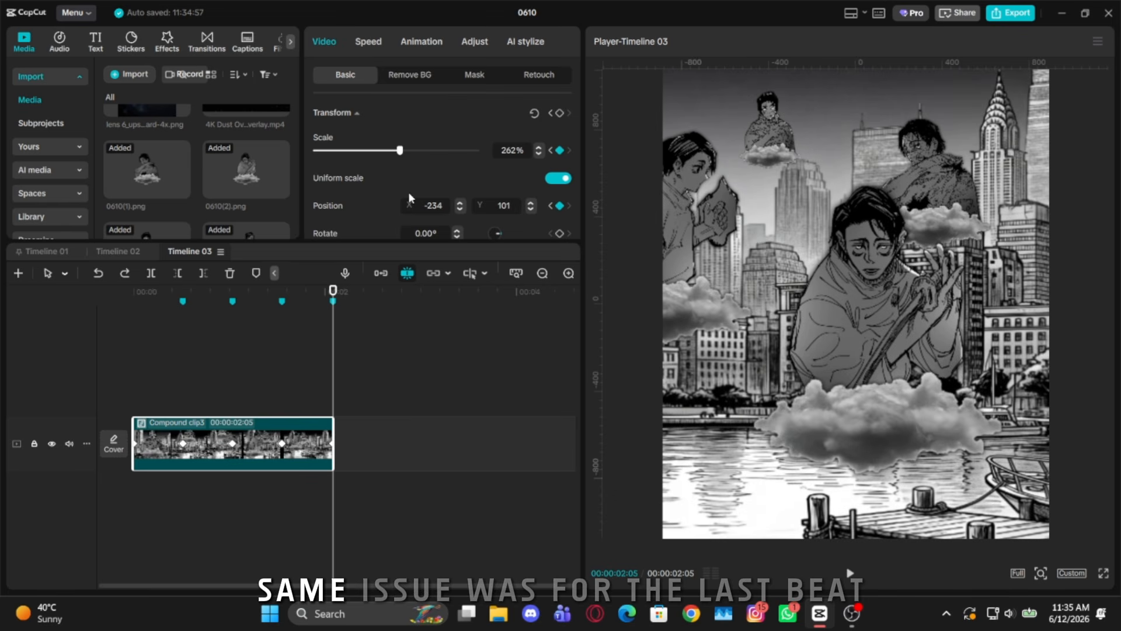
pyautogui.moveTo(401, 151); pyautogui.dragTo(382, 156)
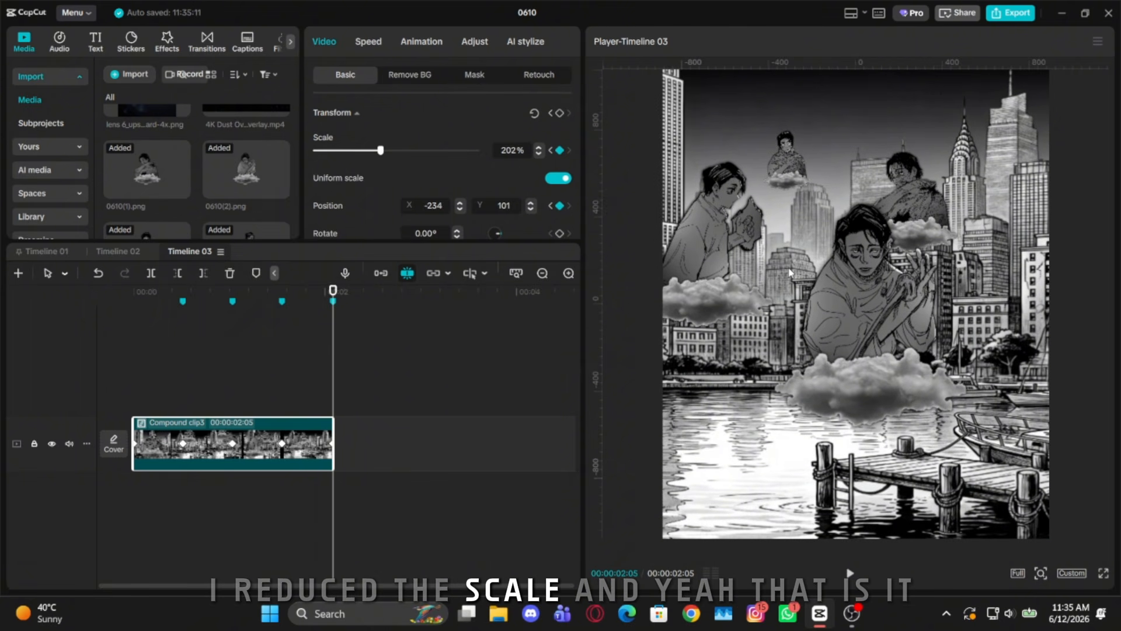
# Set the compound clip's scale at the keyframe just before the second beat to 287%
pyautogui.press('Home')
pyautogui.press('Right')
pyautogui.press('Right')
pyautogui.press('Right')
pyautogui.press('Right')
pyautogui.press('Right')
pyautogui.press('Right')
pyautogui.press('Right')
pyautogui.press('Right')
pyautogui.press('Right')
pyautogui.press('Right')
pyautogui.press('Right')
pyautogui.press('Right')
pyautogui.press('Right')
pyautogui.press('Right')
pyautogui.press('Right')
pyautogui.press('Right')
pyautogui.press('Right')
pyautogui.press('Right')
pyautogui.press('Right')
pyautogui.press('Right')
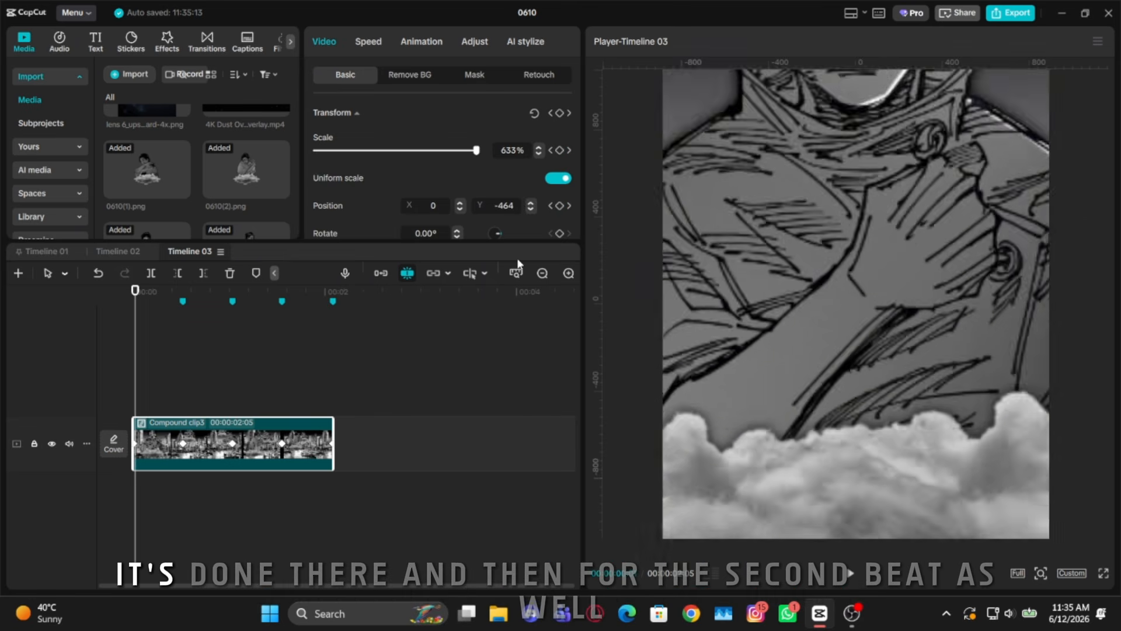
pyautogui.press('Right')
pyautogui.press('Right')
pyautogui.press('Right')
pyautogui.press('Right')
pyautogui.press('Right')
pyautogui.press('Right')
pyautogui.press('Right')
pyautogui.press('Right')
pyautogui.press('Right')
pyautogui.press('Right')
pyautogui.press('Right')
pyautogui.press('Right')
pyautogui.press('Right')
pyautogui.press('Right')
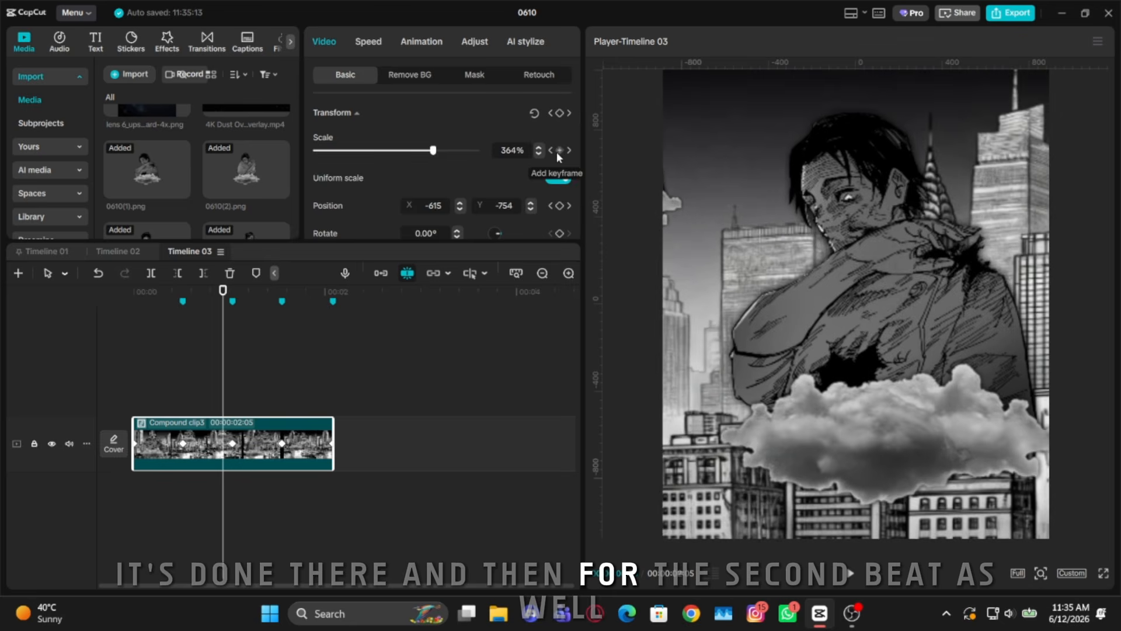
pyautogui.press('Right')
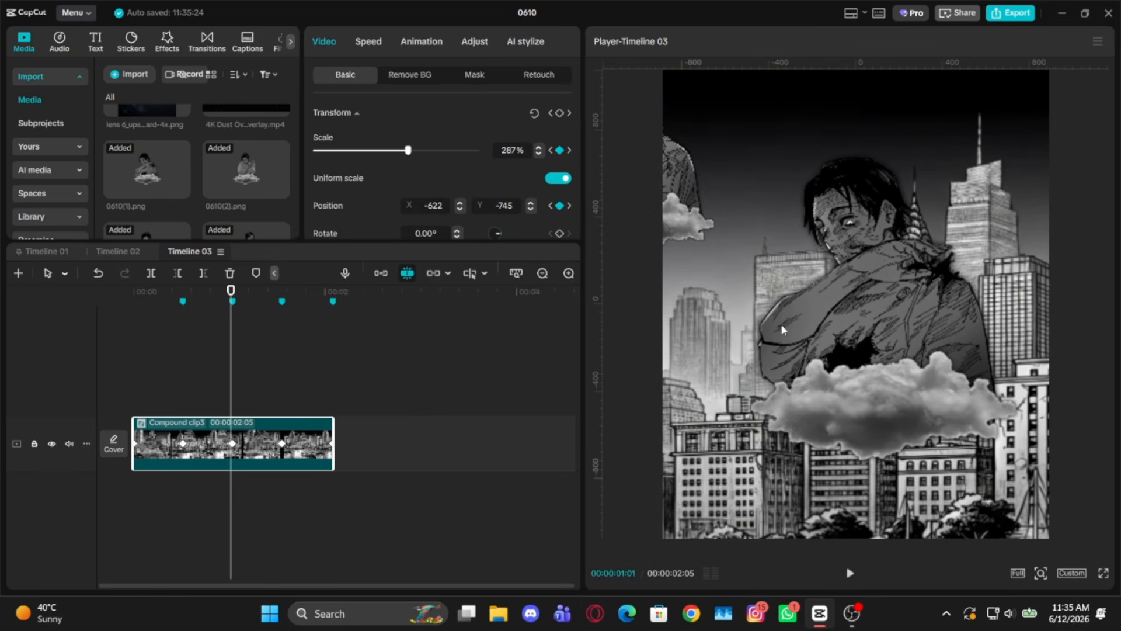
# Return to the start of the timeline and render its preview
pyautogui.press('Home')
pyautogui.rightClick(359, 377)
pyautogui.moveTo(444, 473)
pyautogui.click(506, 474)
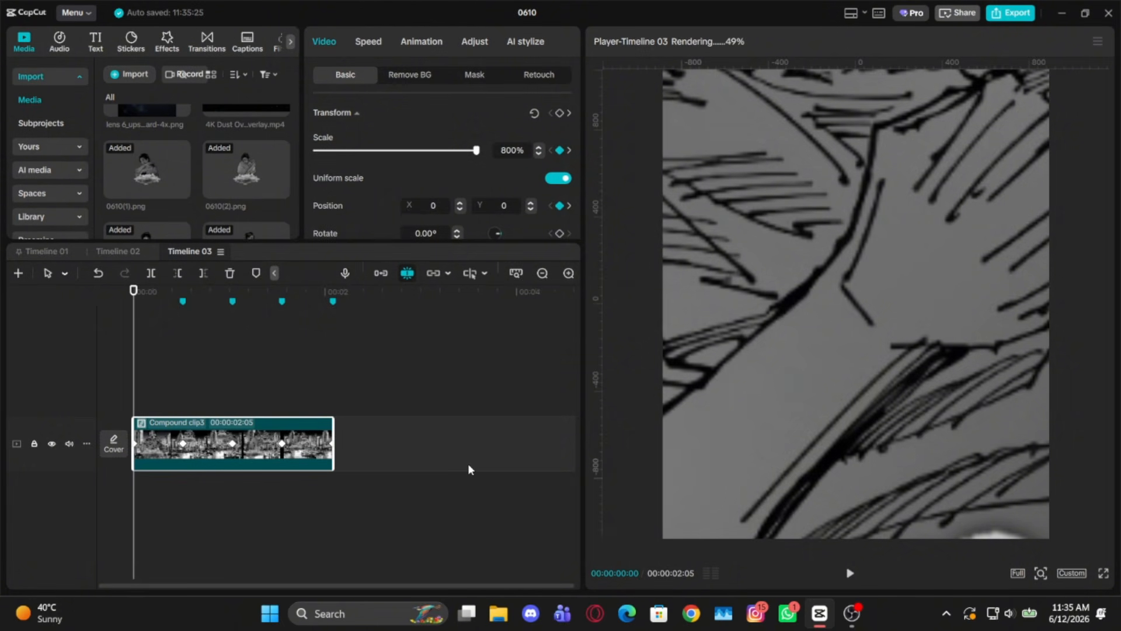
# Play back the rendered timeline to review the finished beat-synced zooms
pyautogui.press('space')
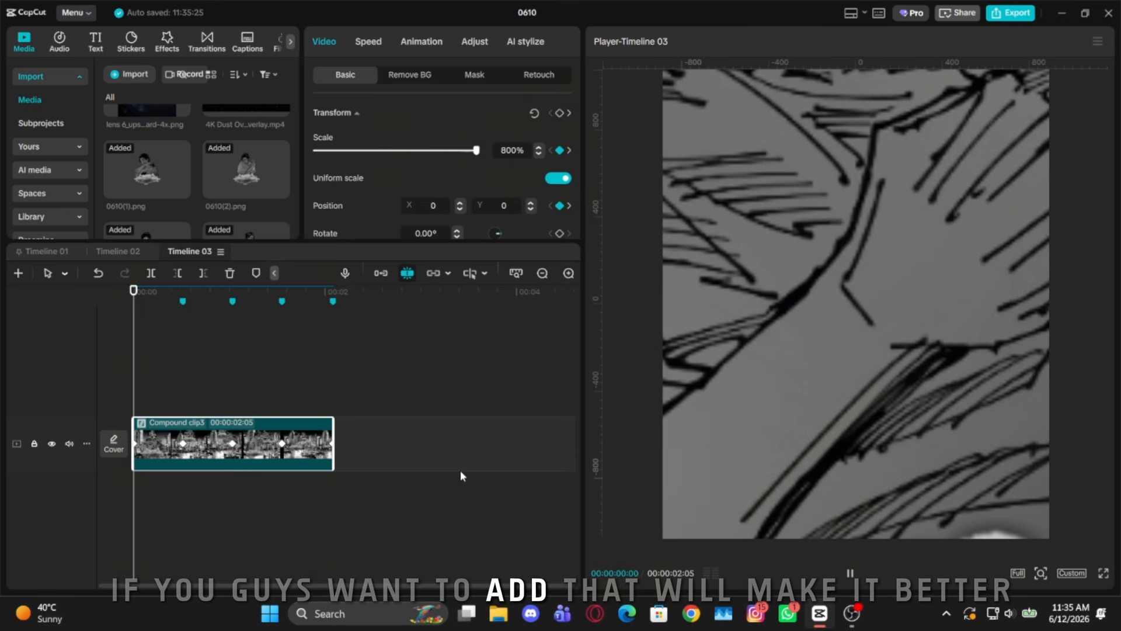
pyautogui.click(139, 396)
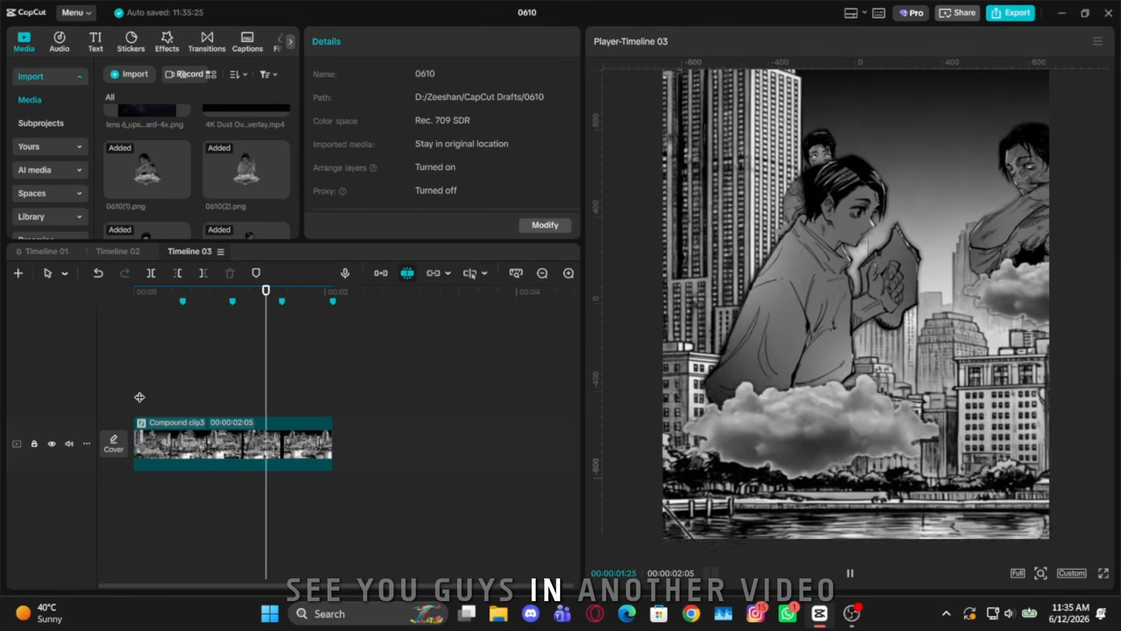
pyautogui.click(139, 397)
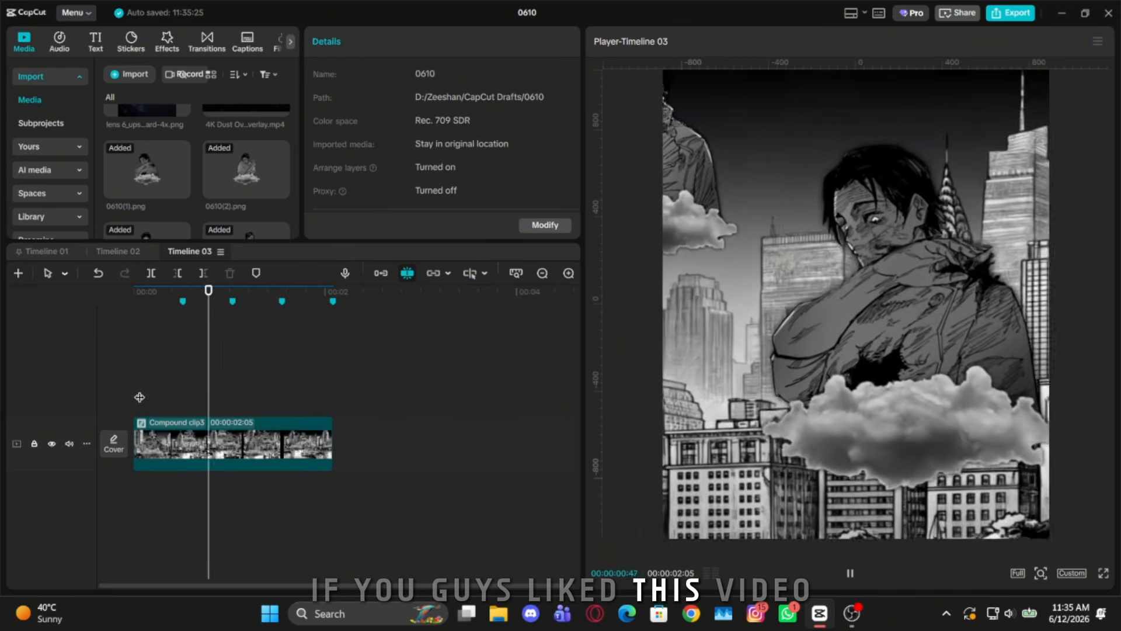